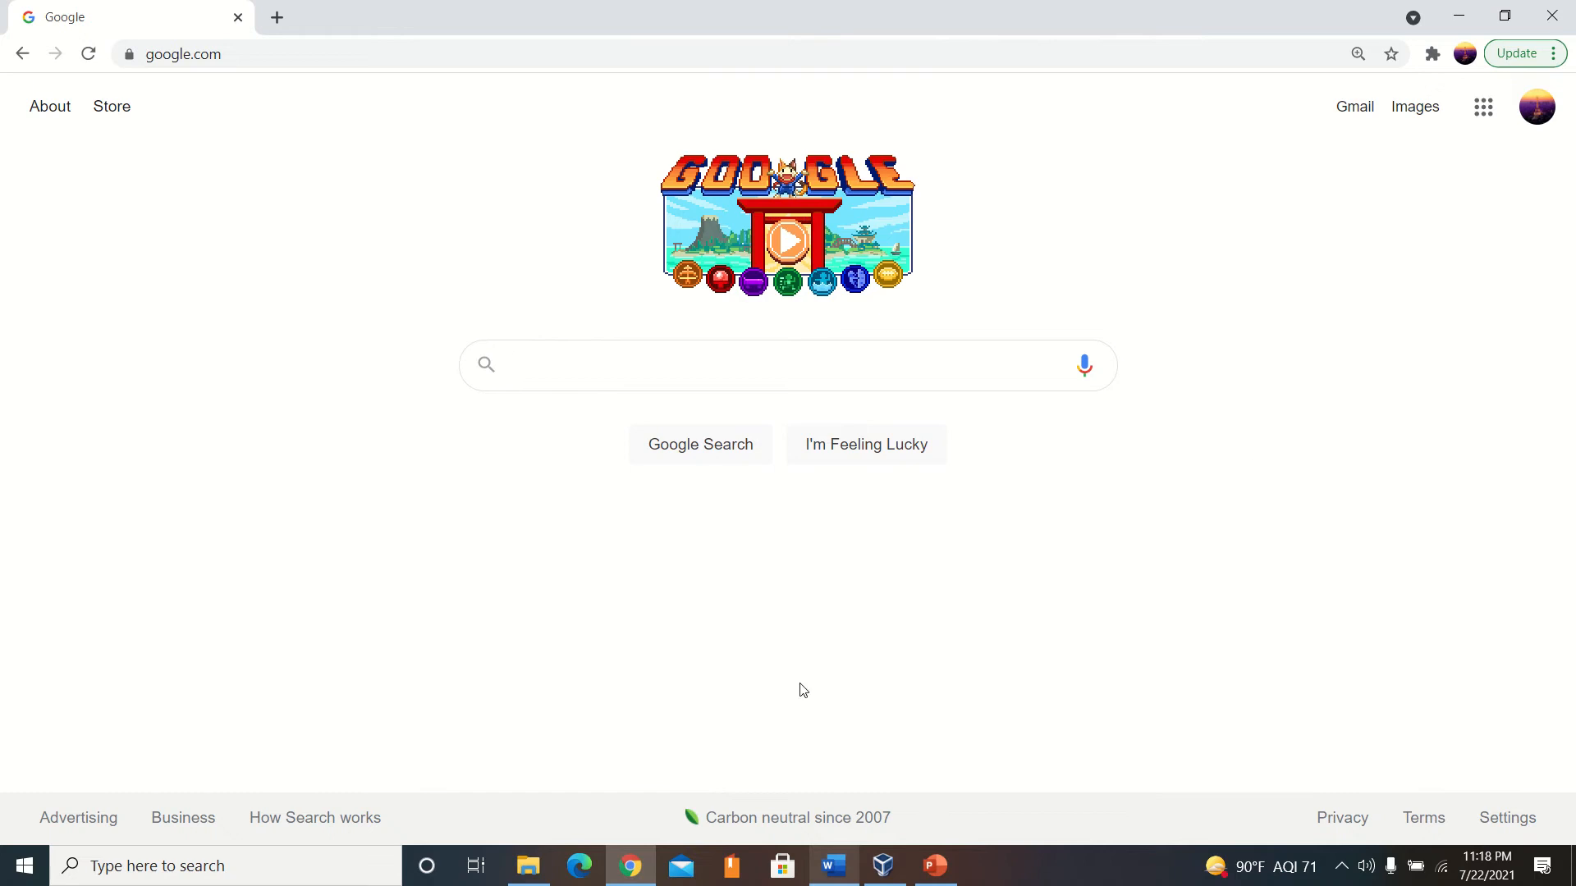
mouse_move(666, 6)
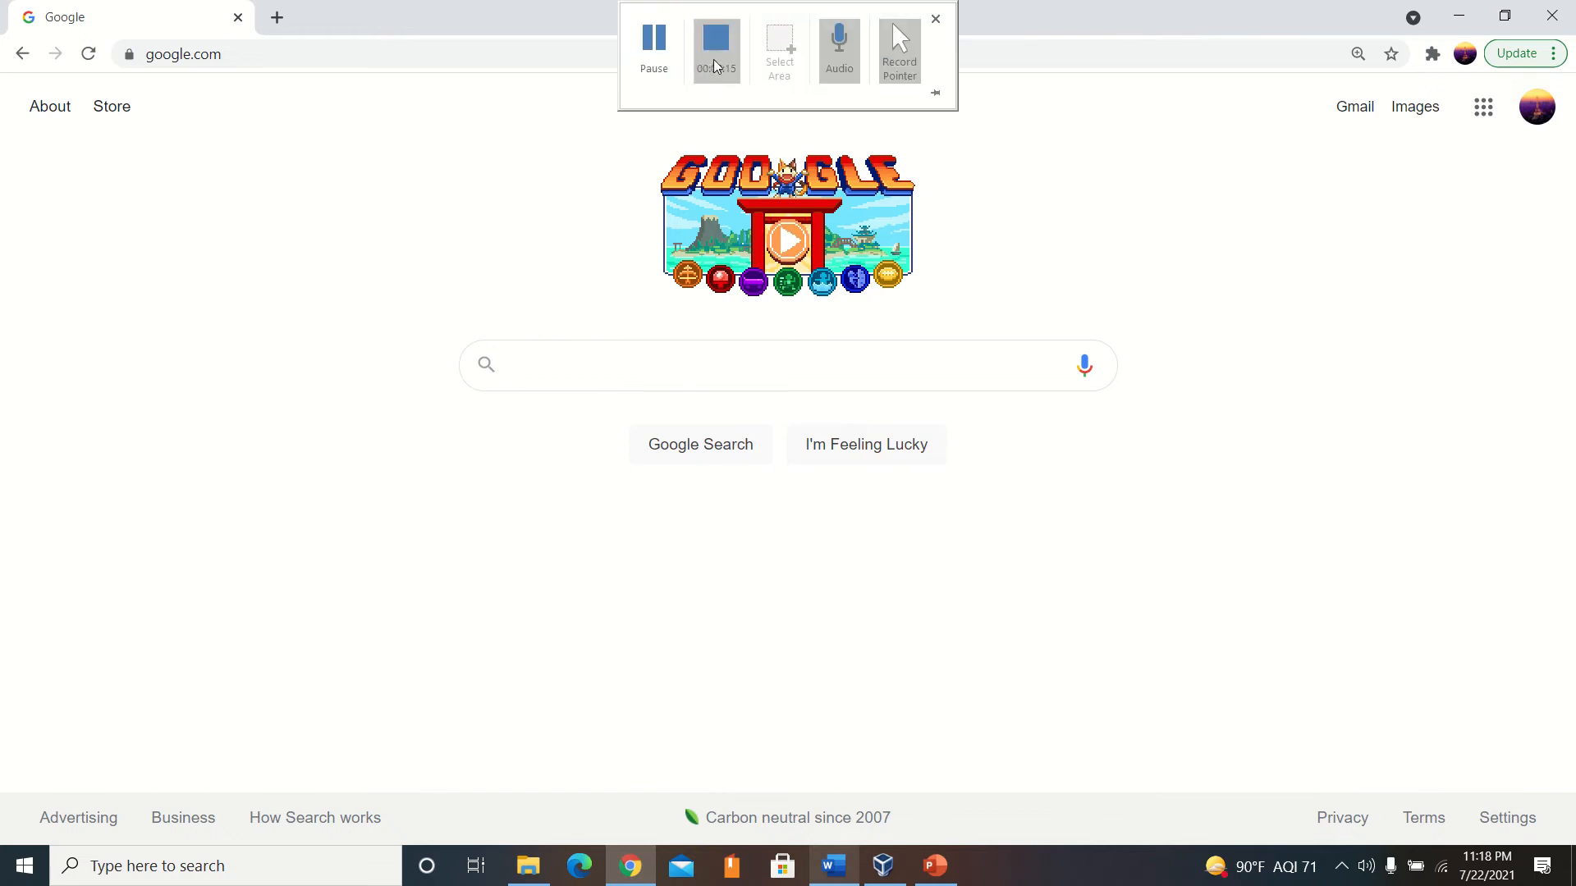
left_click(649, 54)
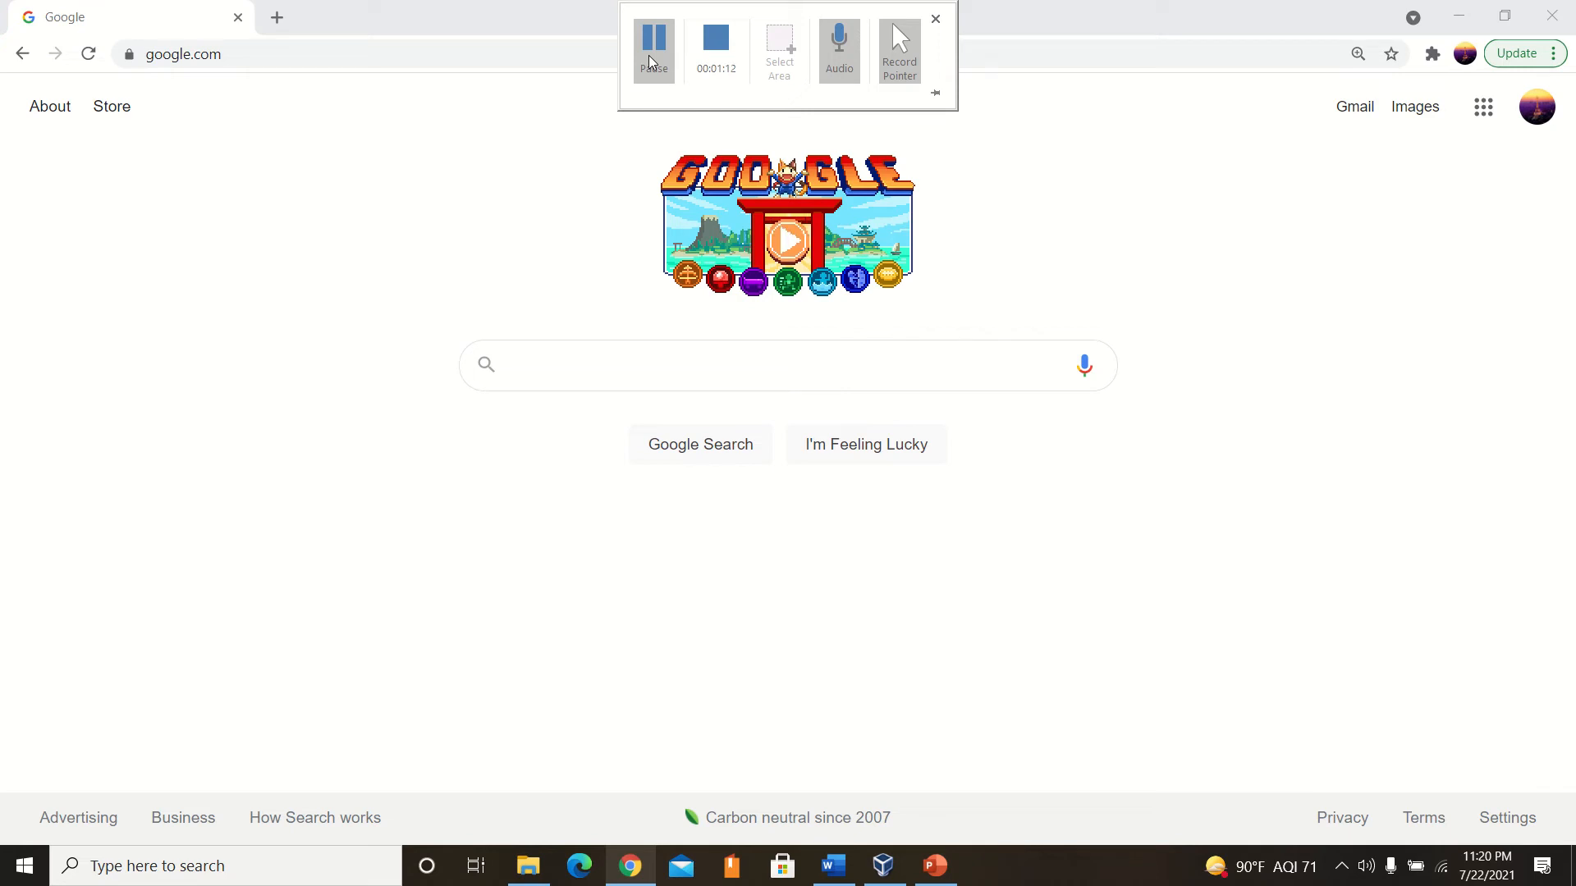
left_click(649, 62)
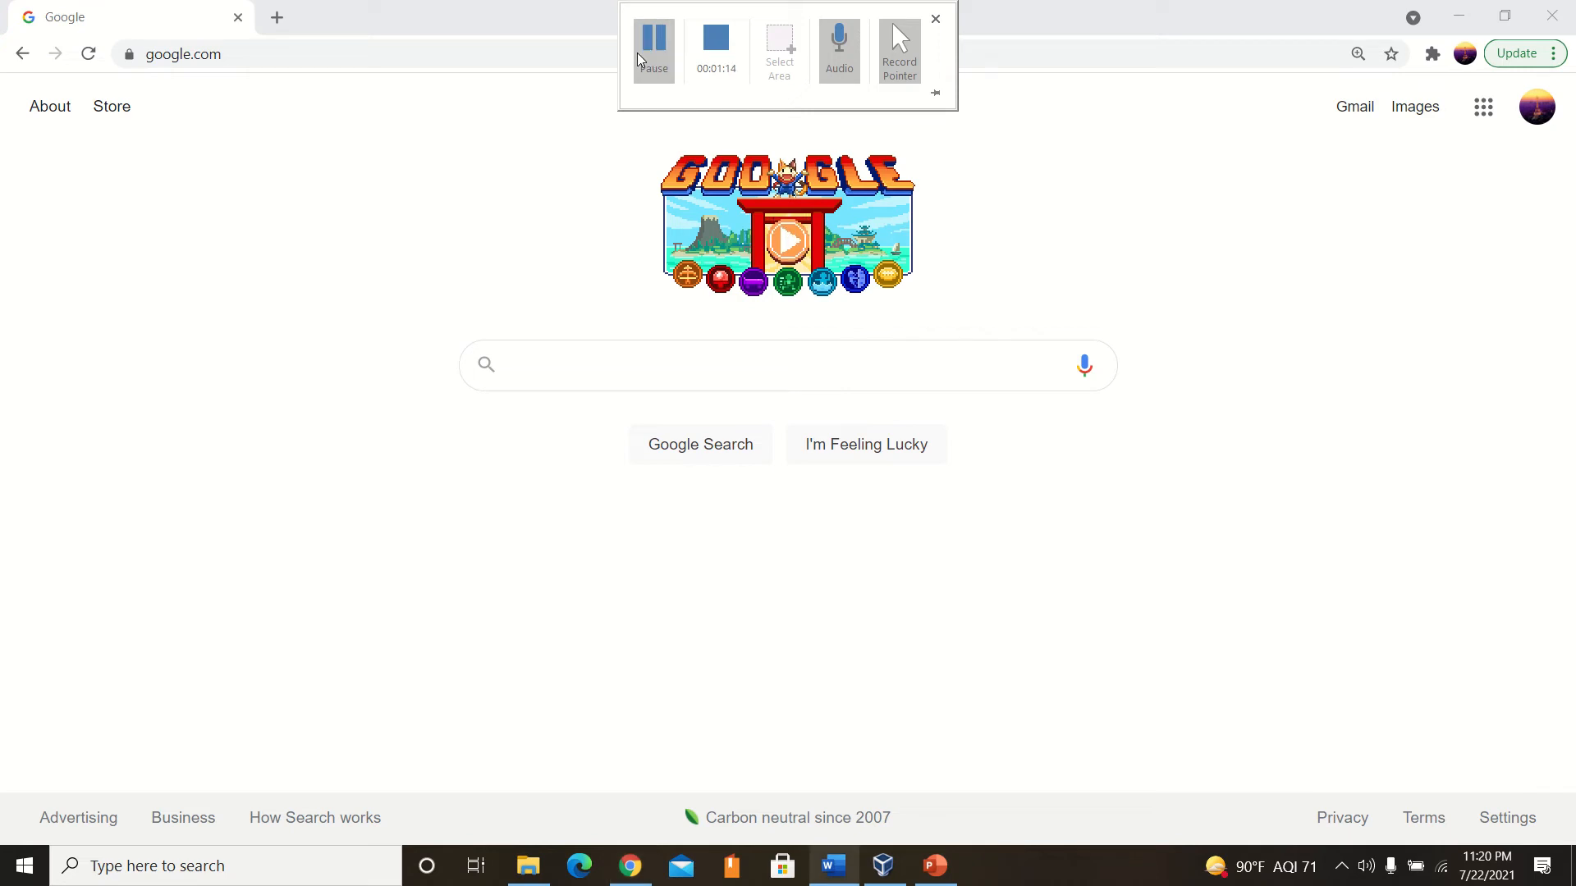
mouse_move(795, 7)
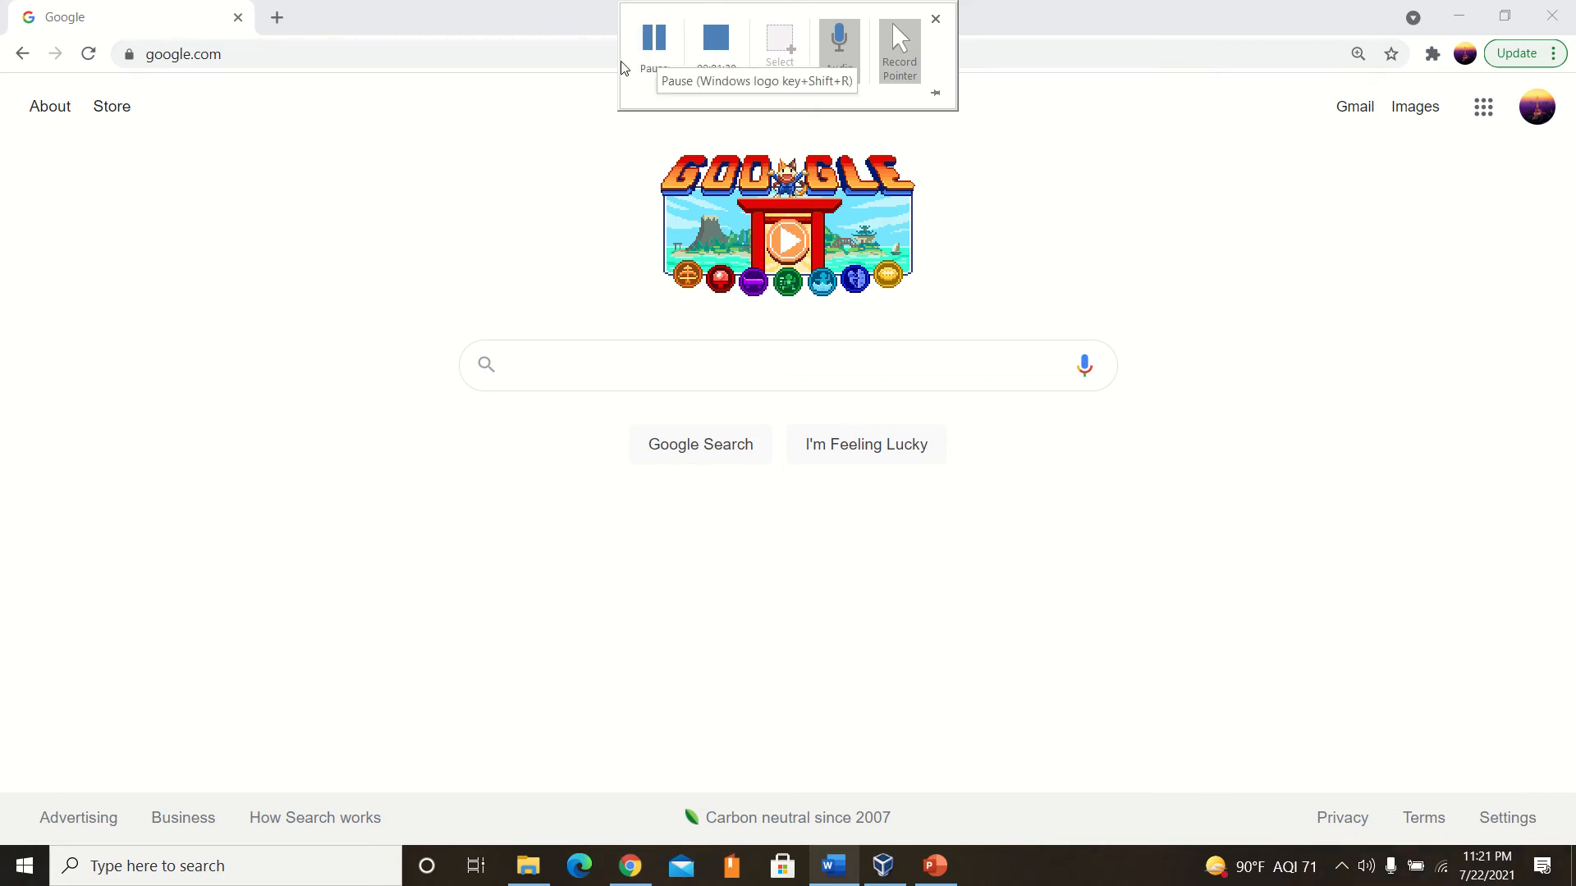
Open the virtualbox.org website in the browser.
left_click(589, 55)
type("virtu")
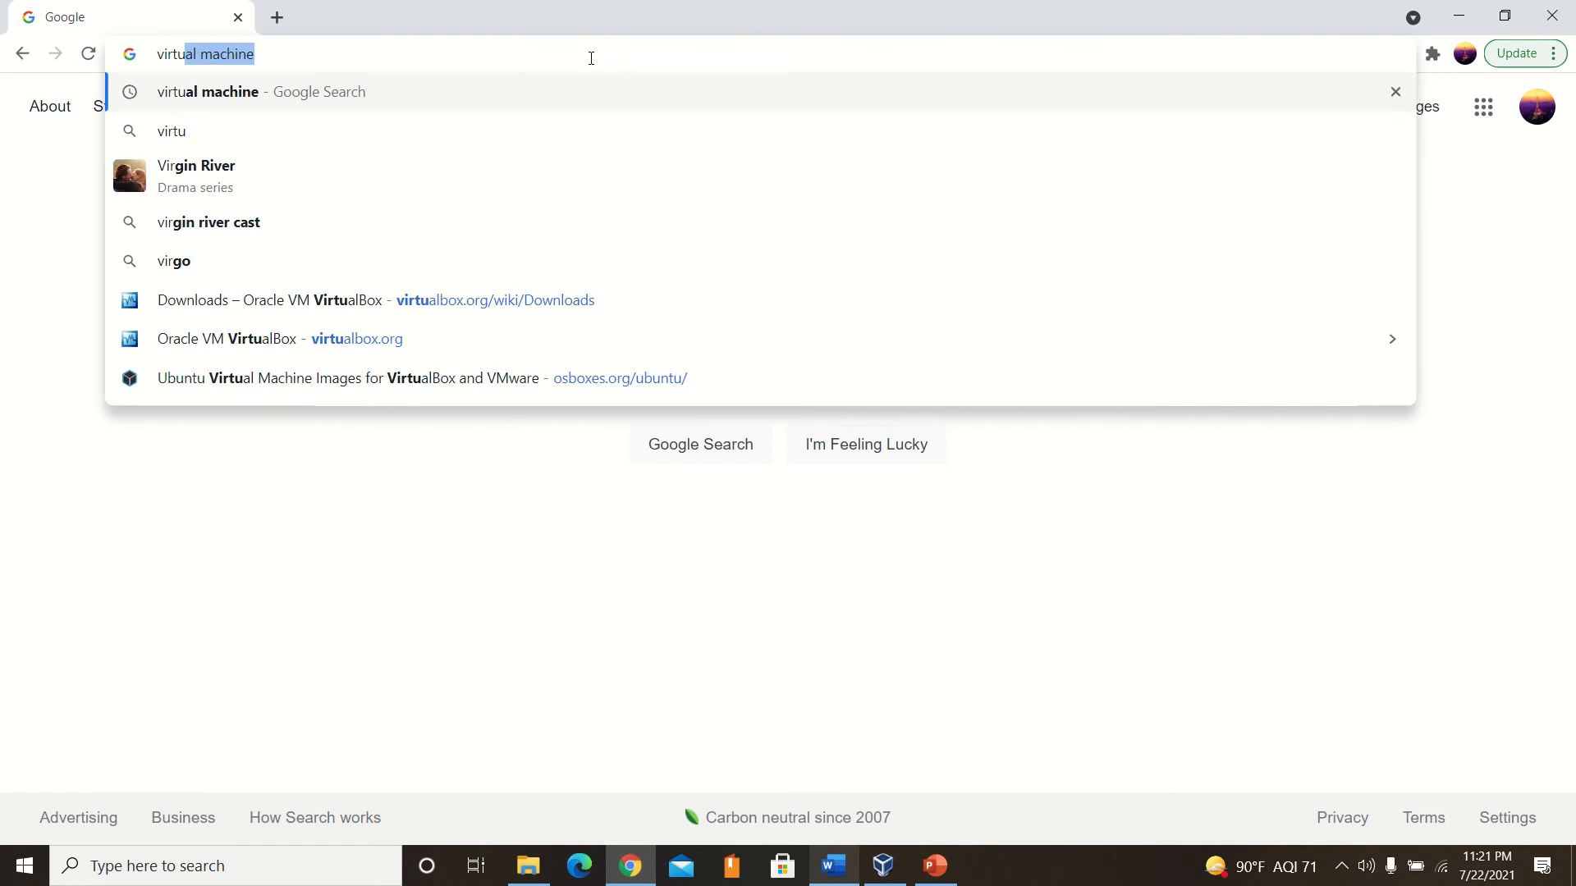
type("albox.org")
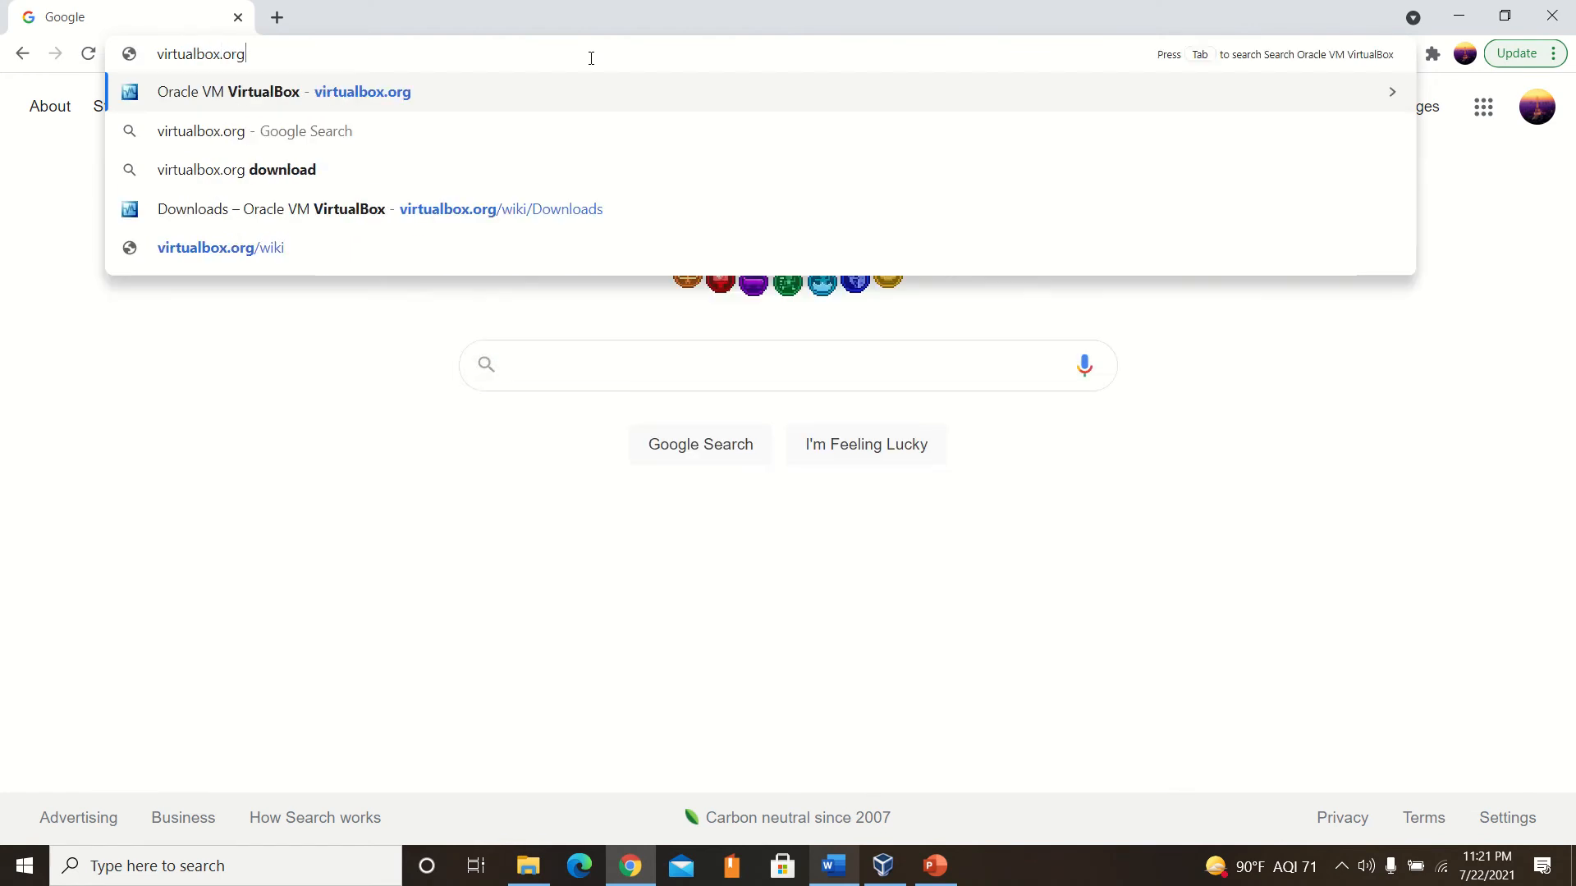
key("Return")
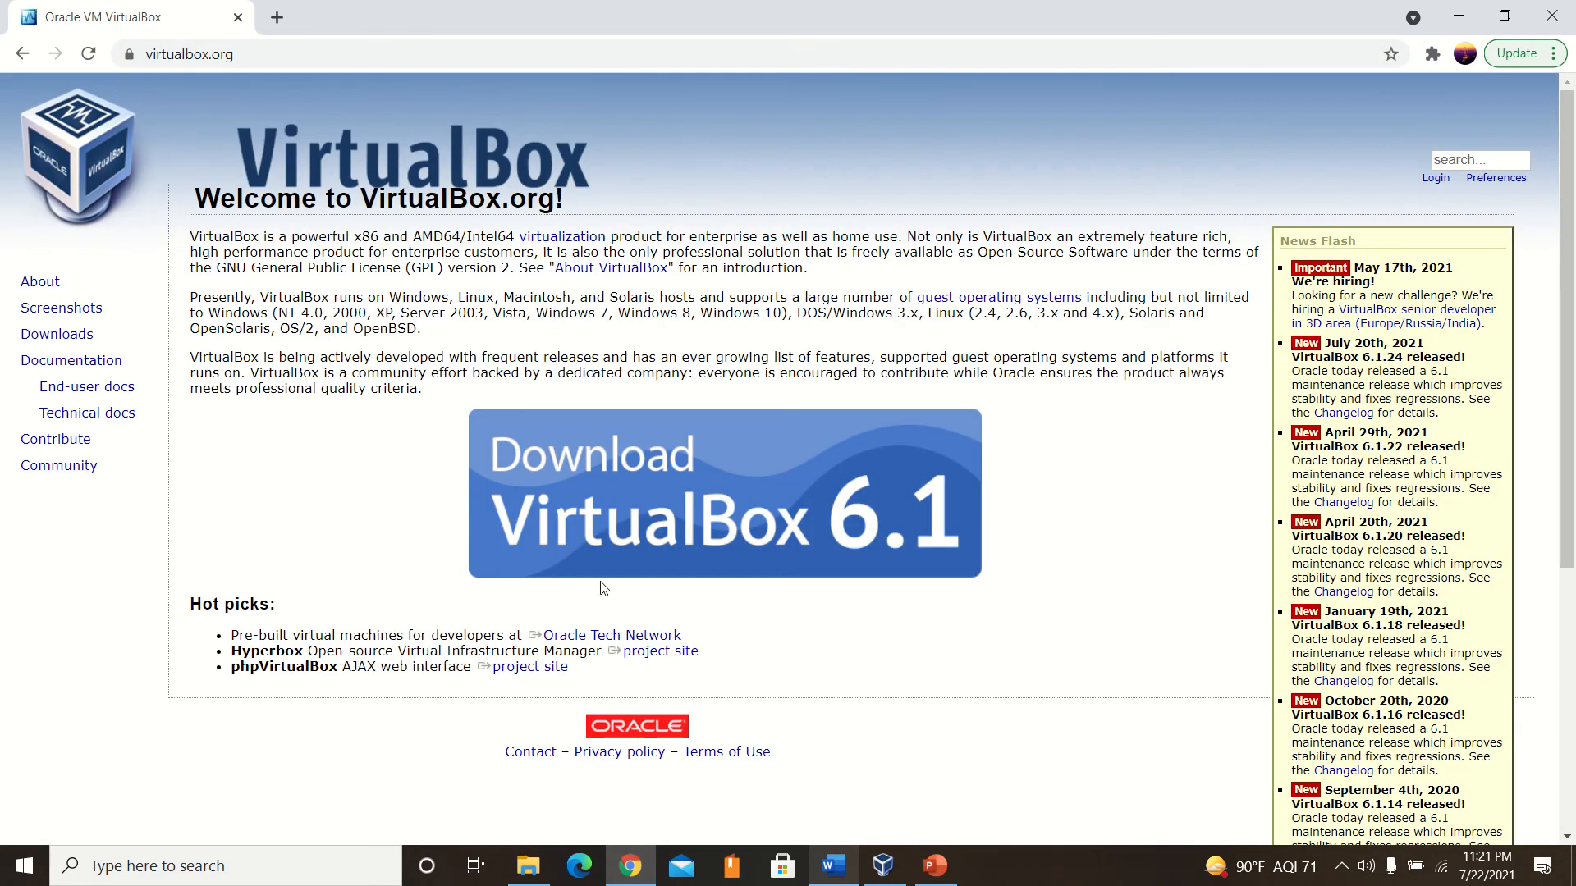
left_click(650, 534)
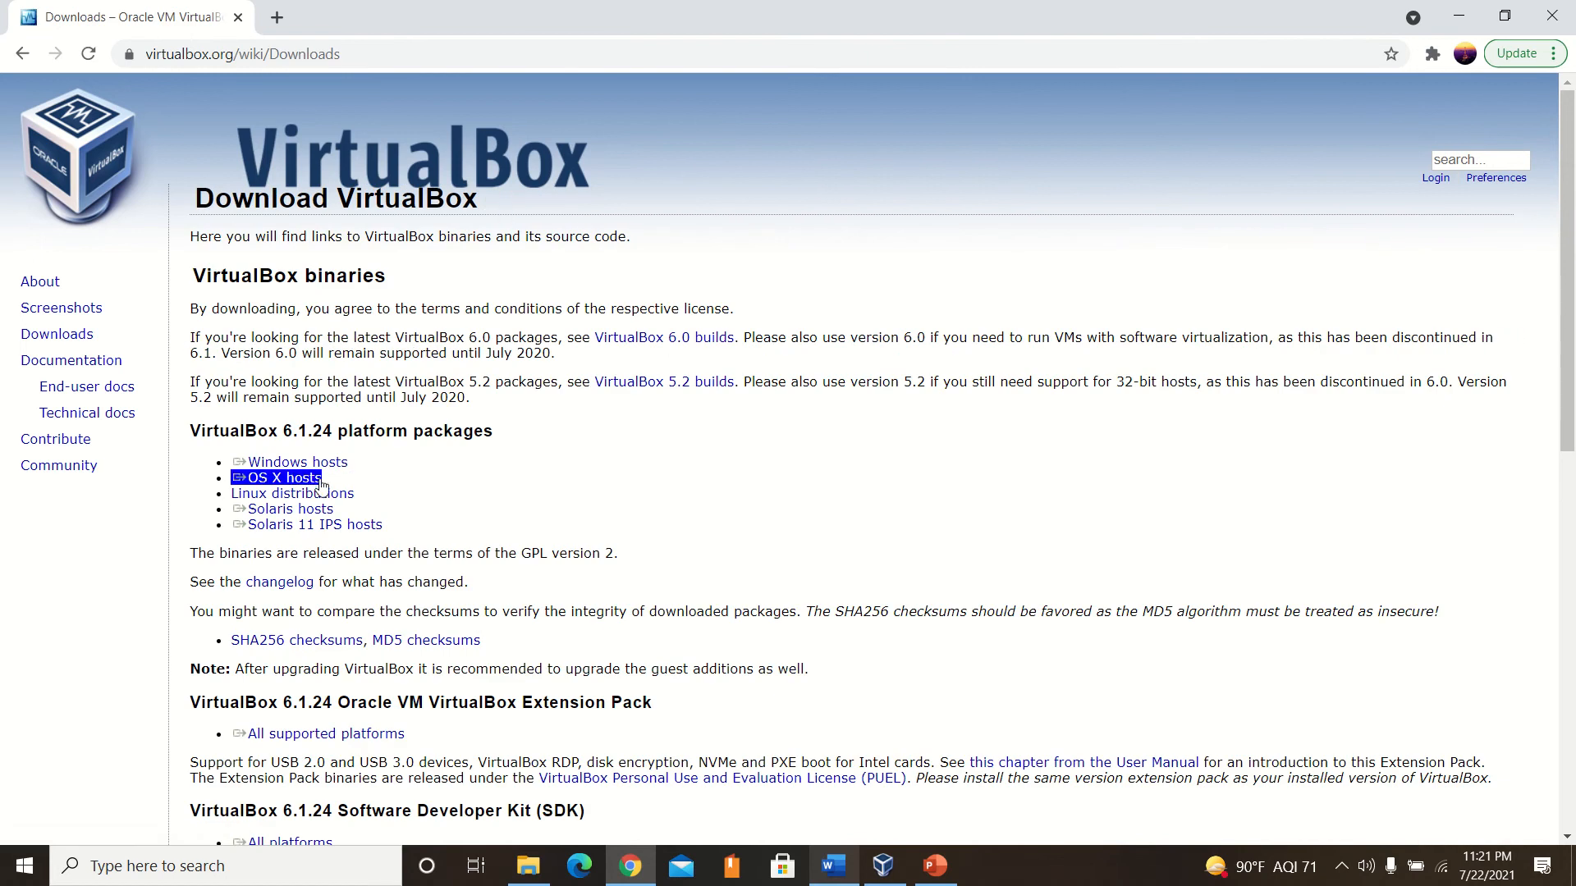
left_click(830, 868)
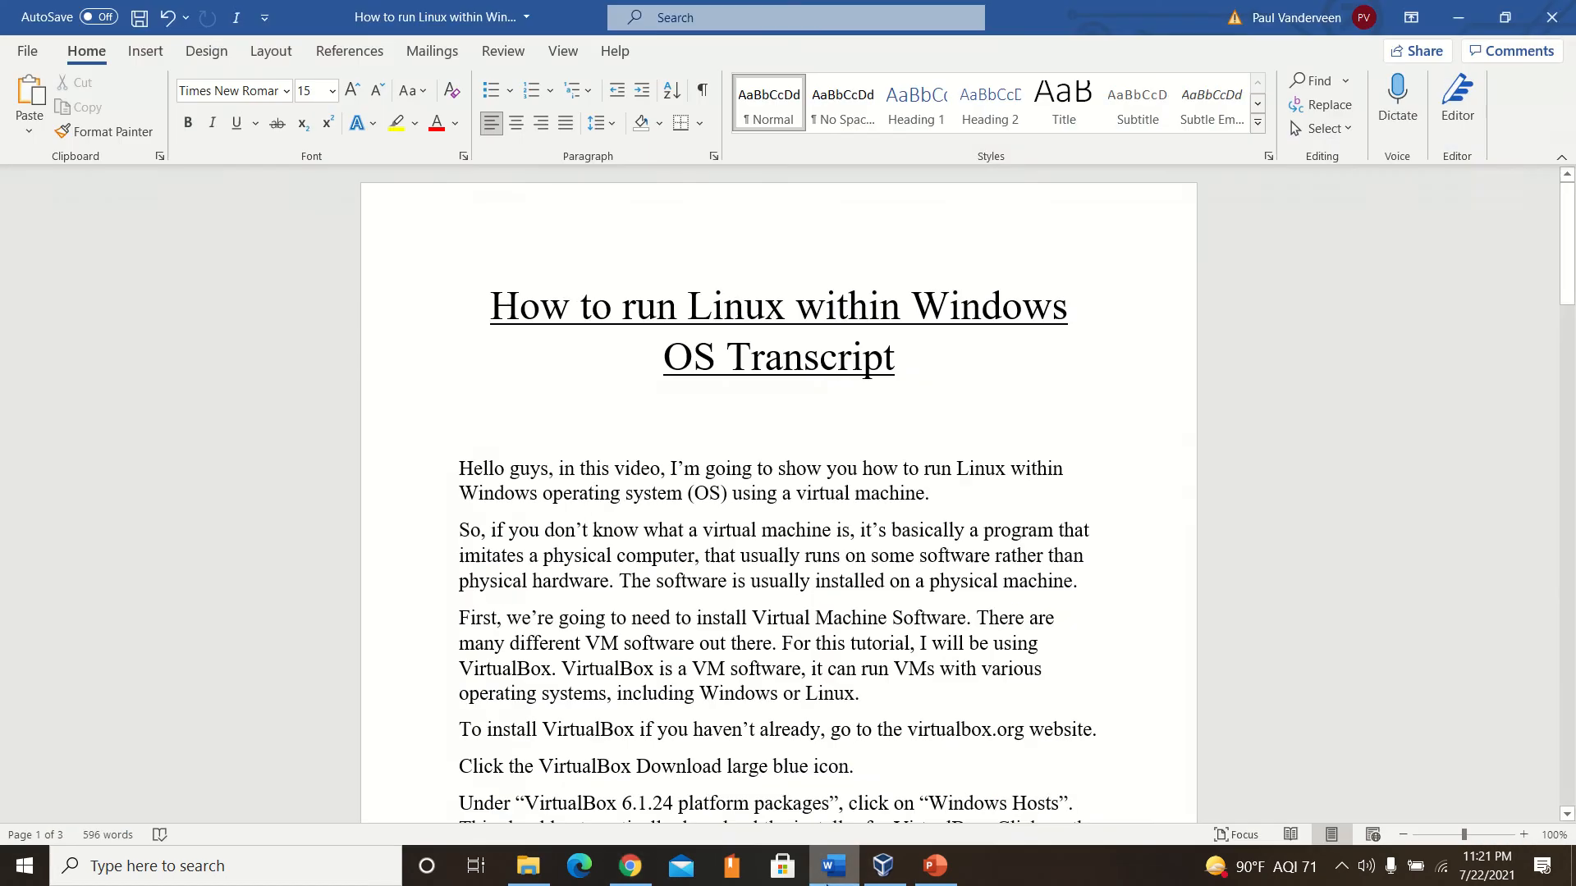
left_click(831, 880)
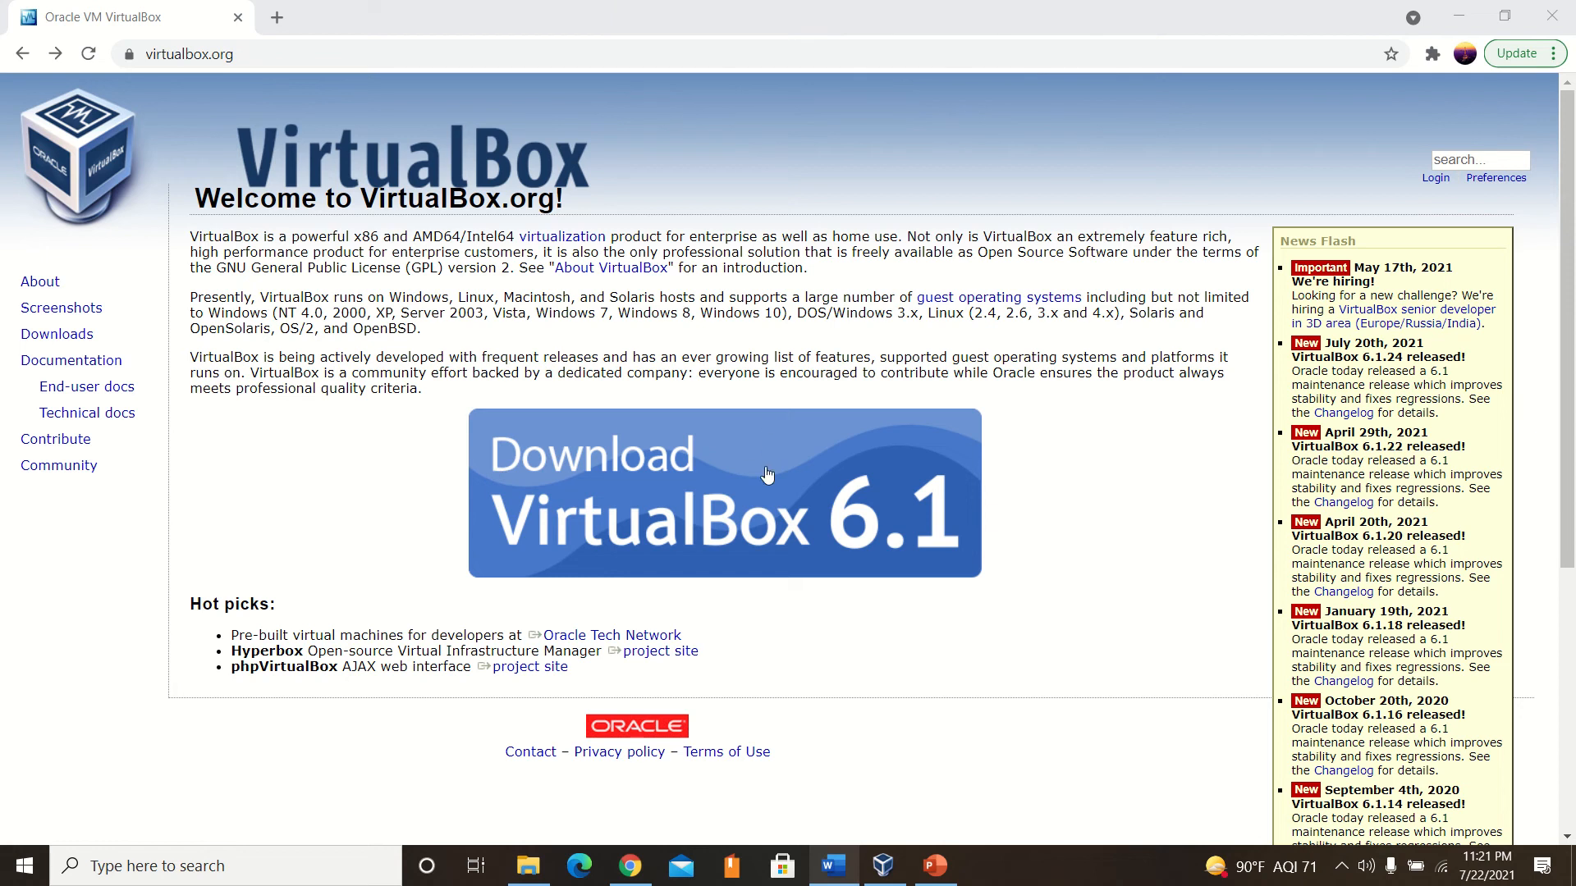
Open the VirtualBox 6.1 download page and download the VirtualBox 6.1.24 platform package for Windows hosts.
left_click(616, 483)
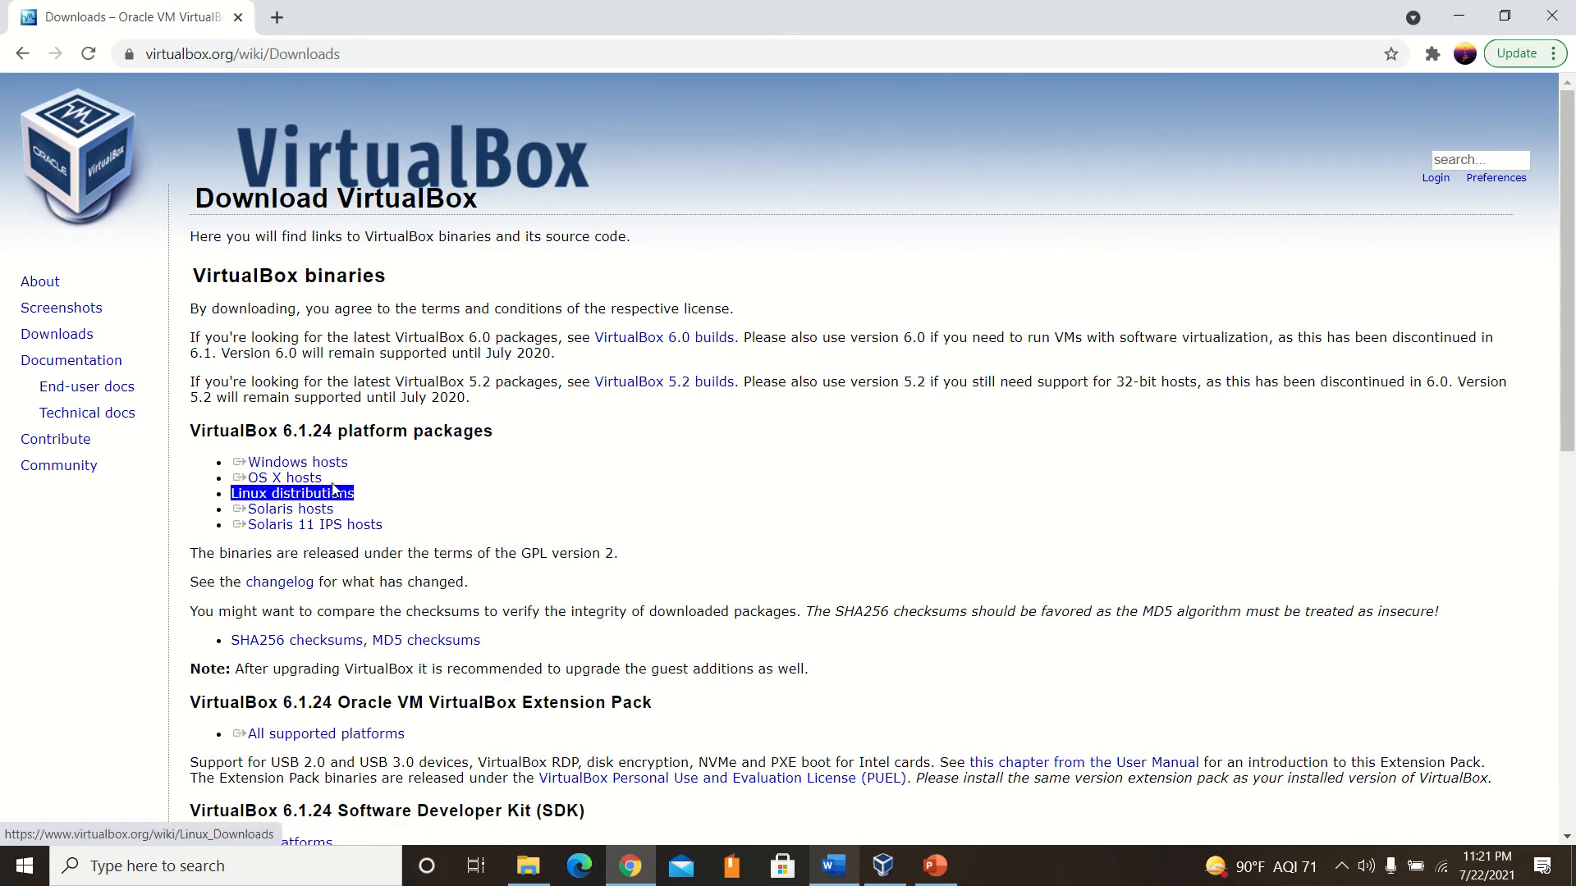
mouse_move(643, 46)
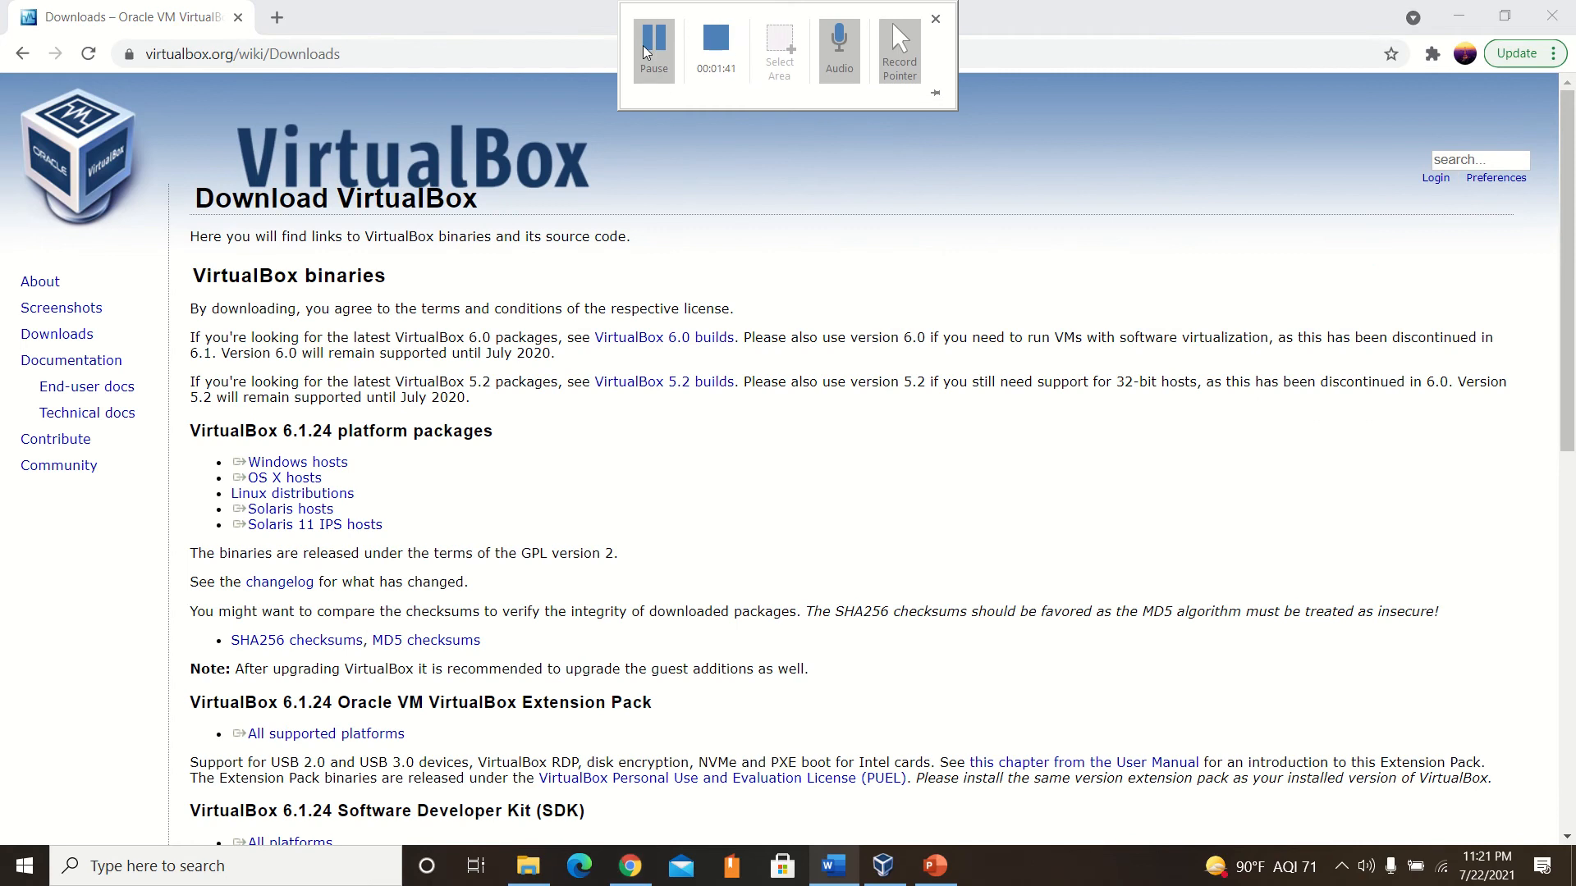
double_click(265, 430)
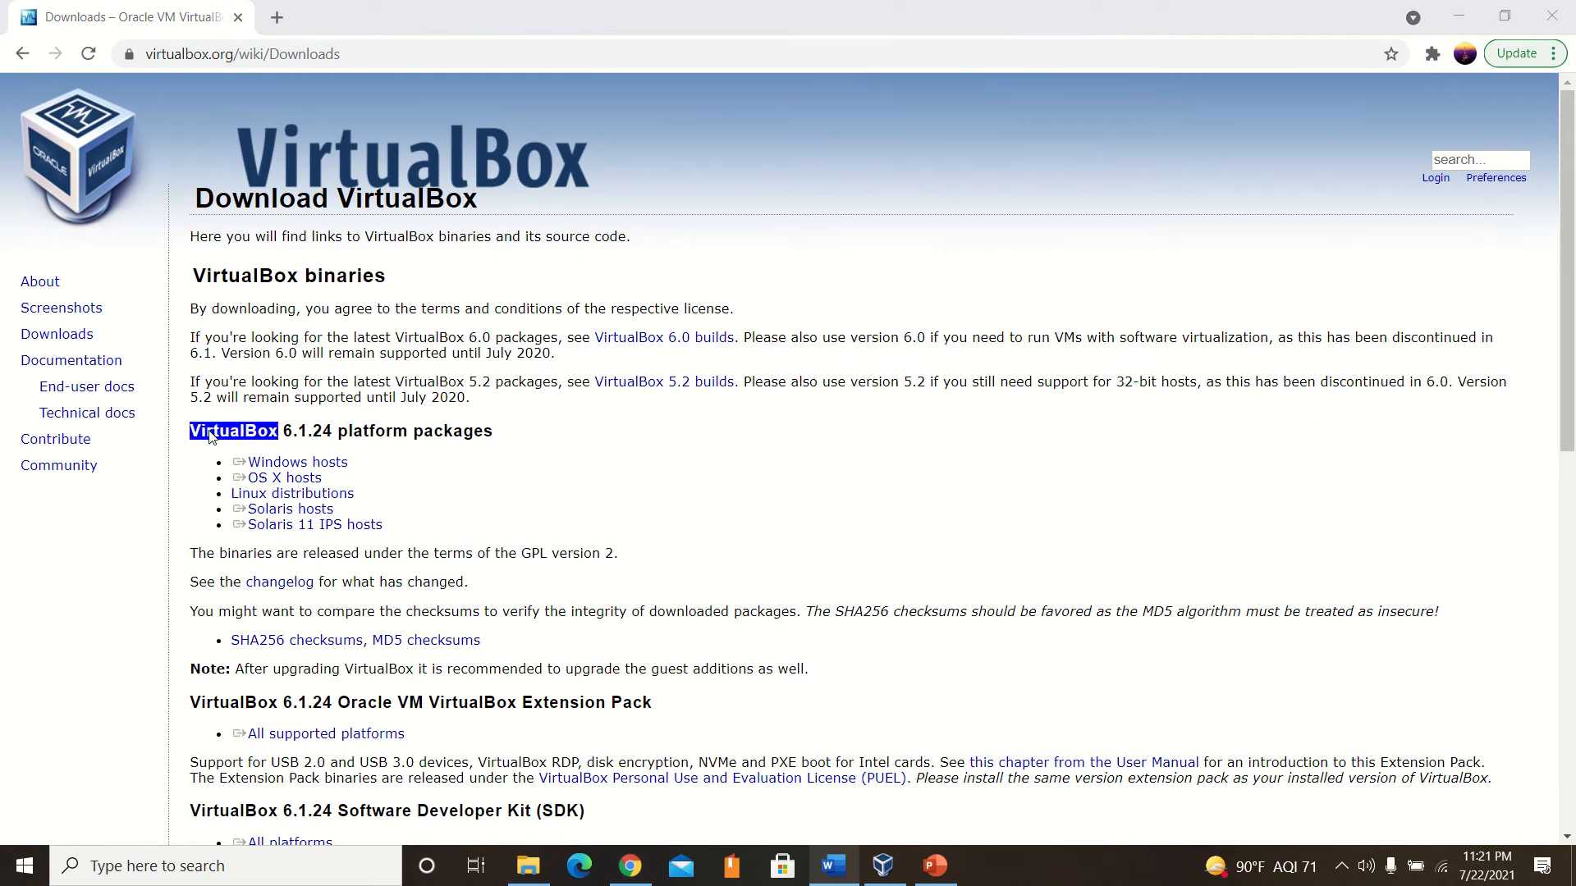
left_click(295, 428)
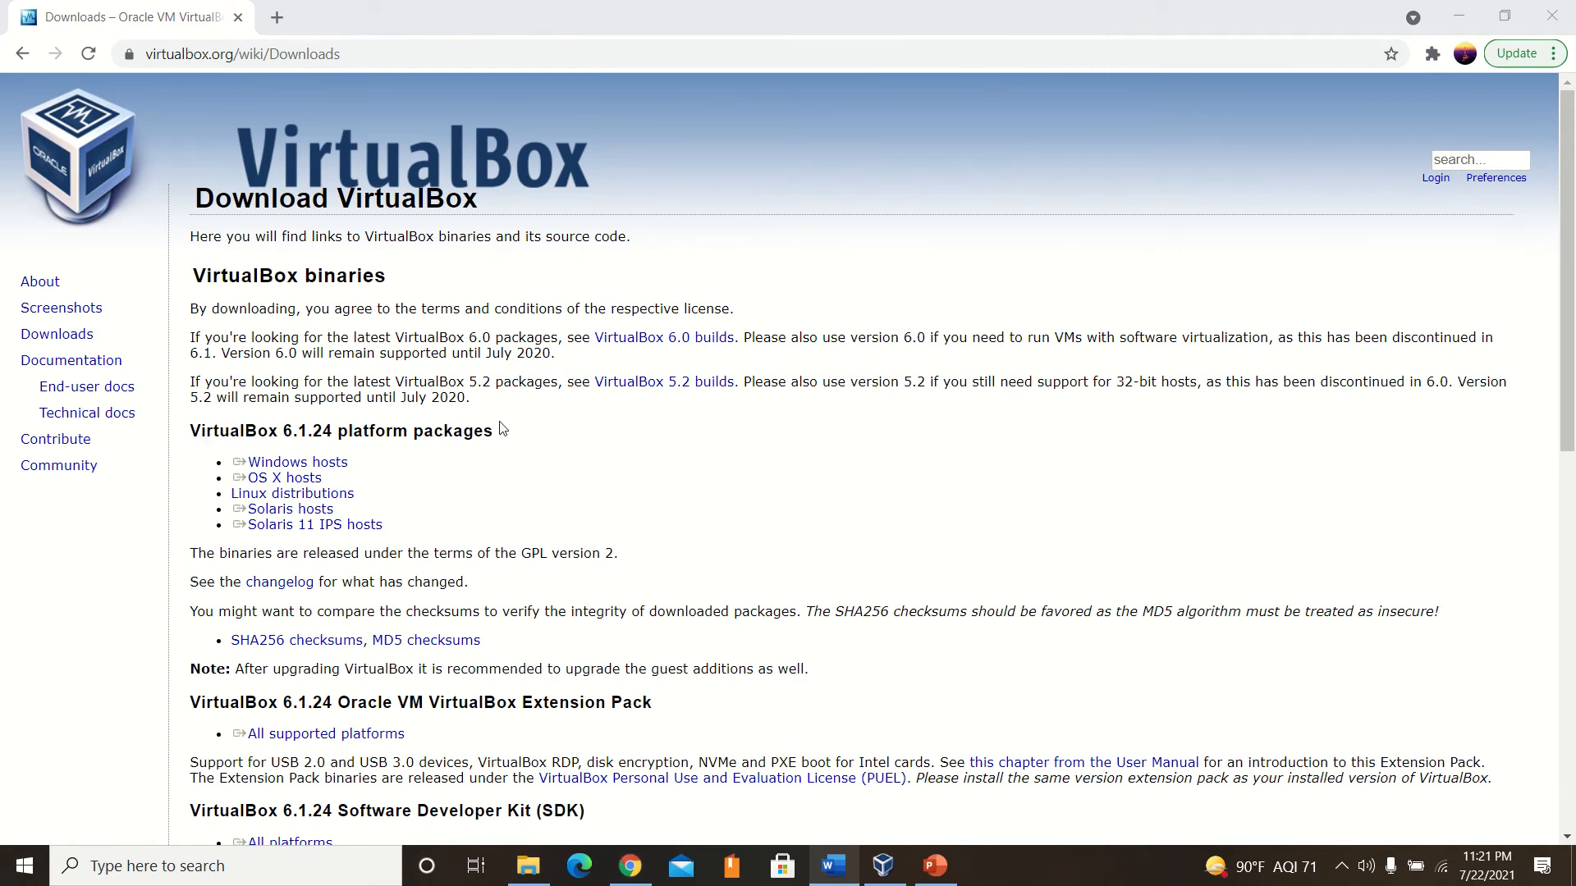
double_click(264, 431)
left_click(301, 430)
triple_click(297, 458)
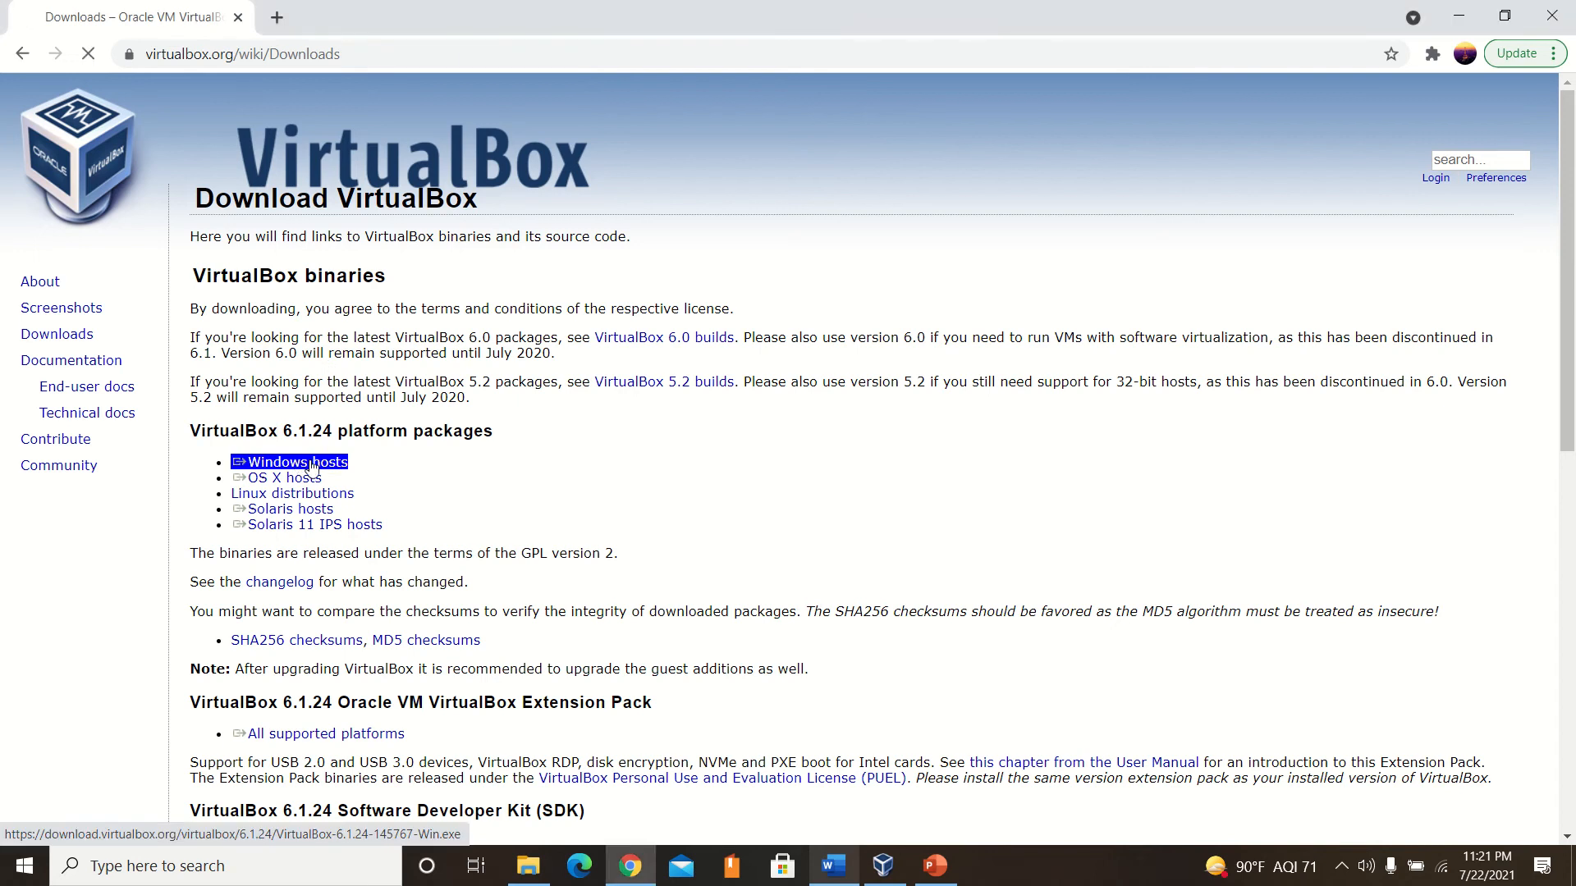
left_click(332, 463)
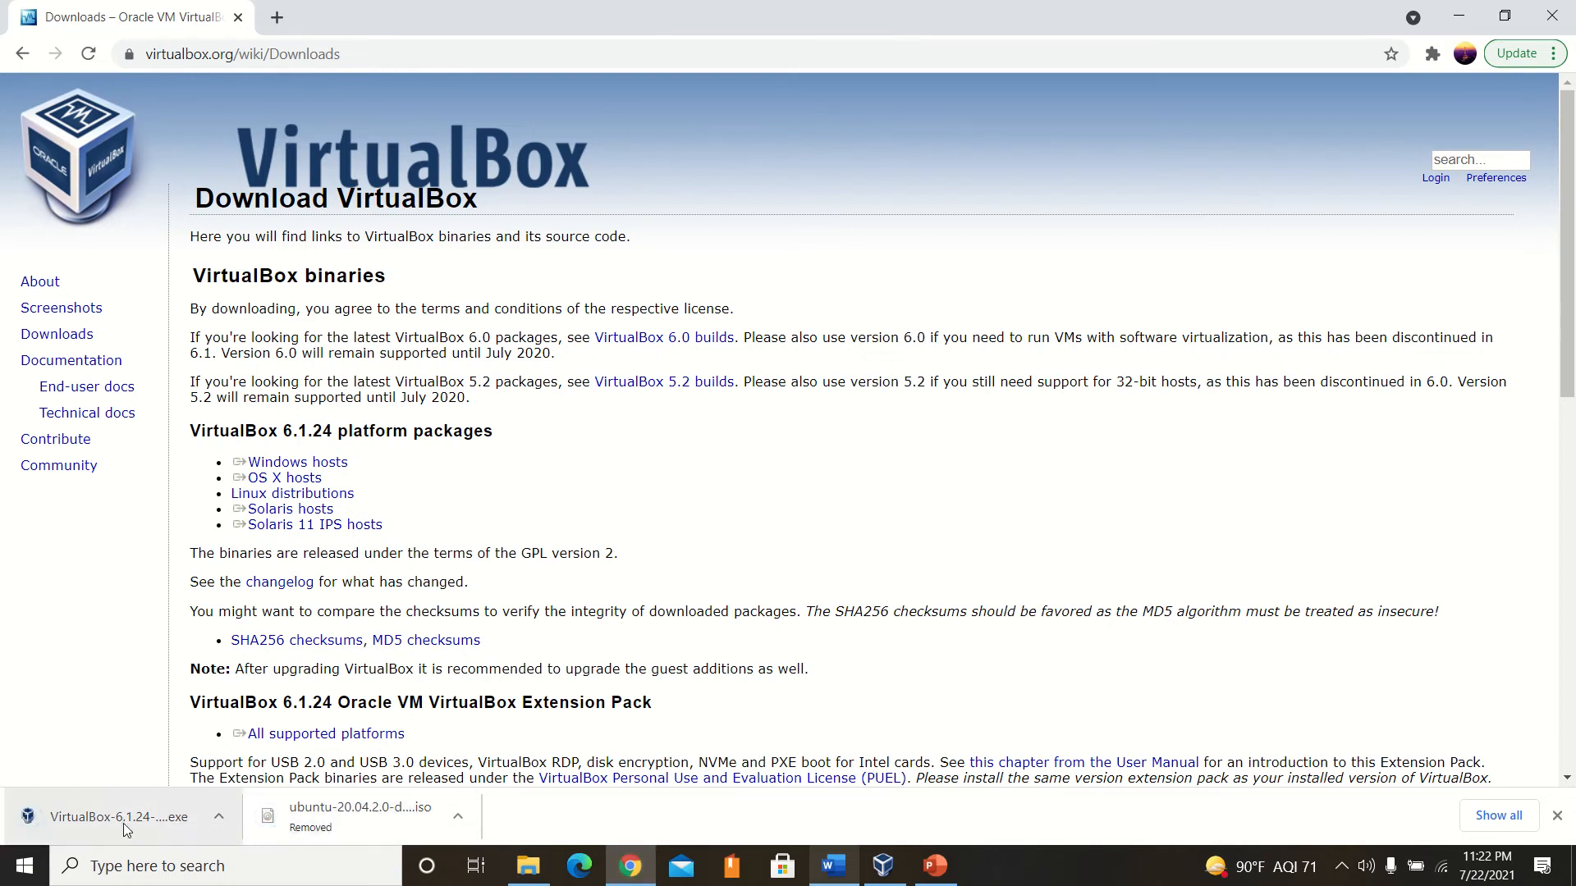
Check the Downloads folder in File Explorer for the VirtualBox-6.1.24-145767-Win installer and return to the browser.
left_click(529, 866)
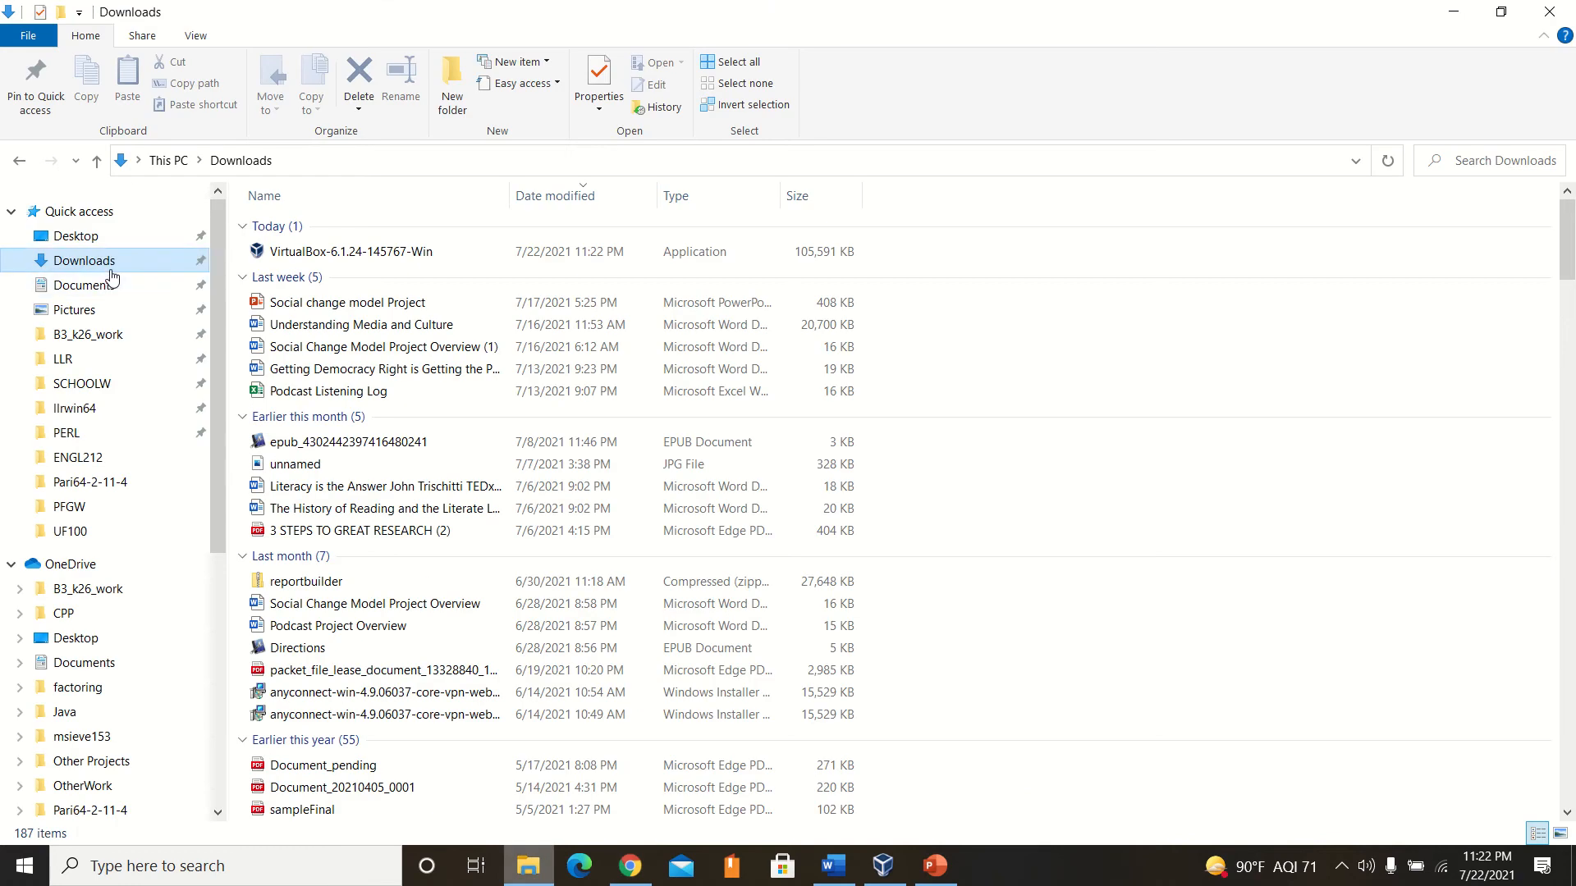
left_click(1454, 12)
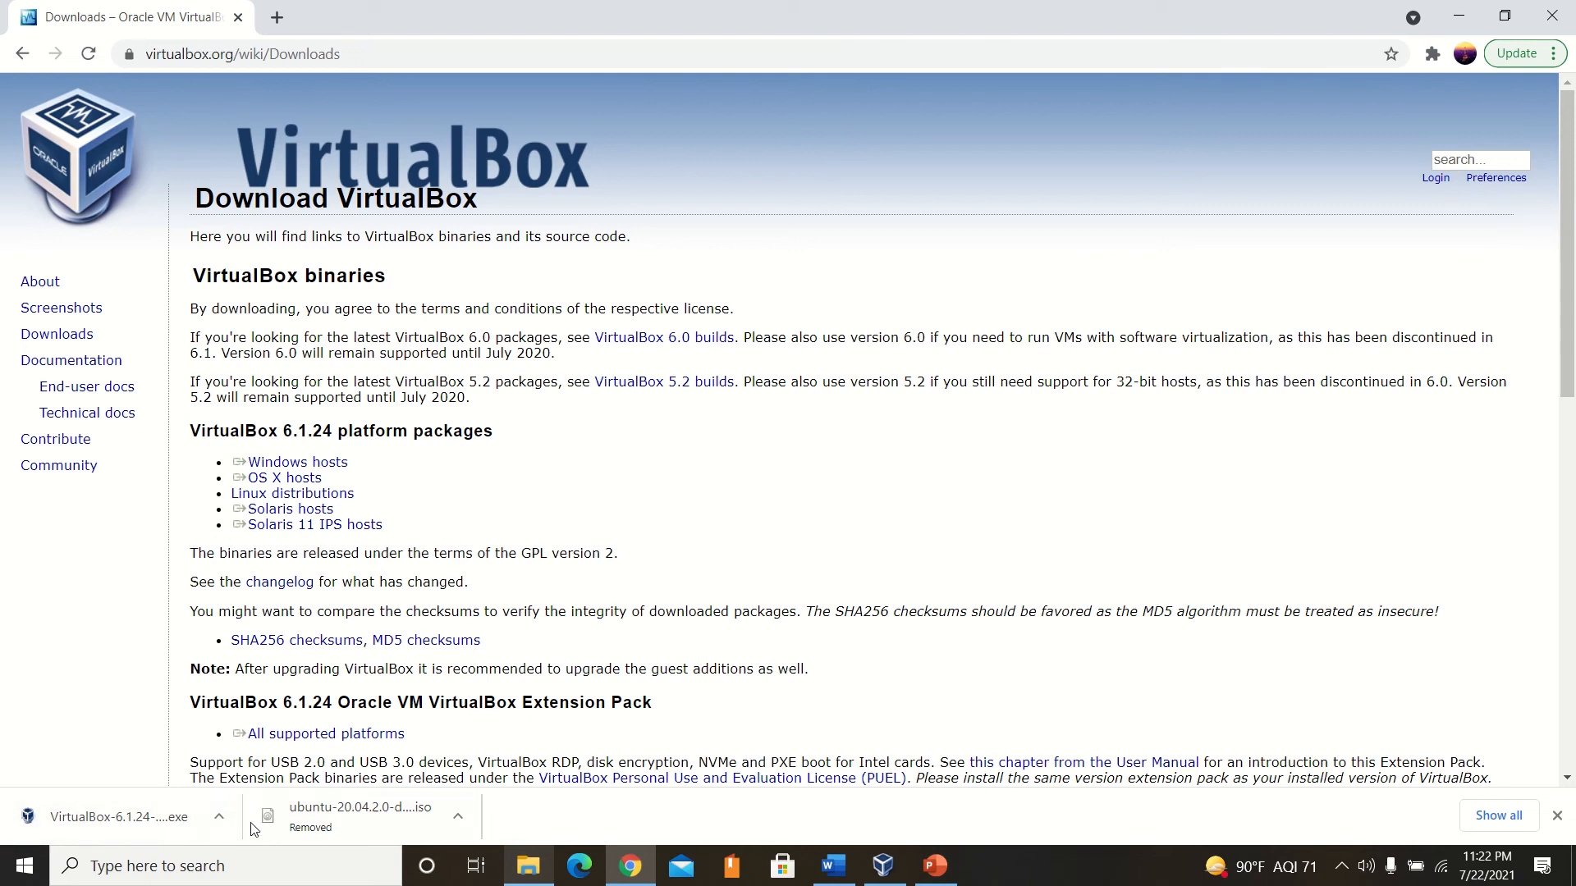
mouse_move(798, 8)
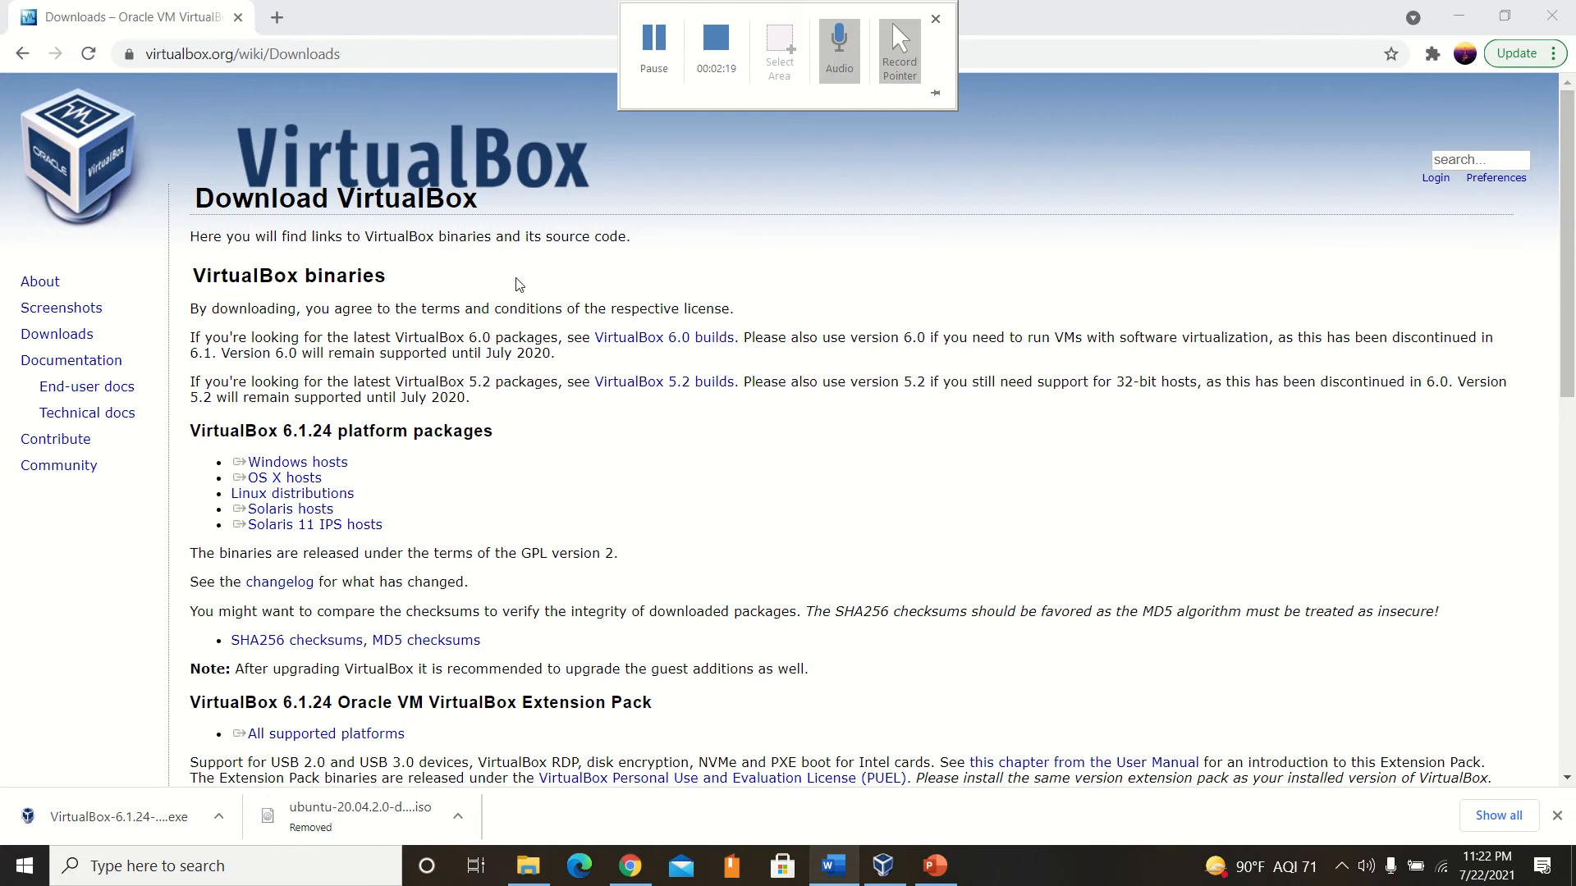
Run the downloaded VirtualBox 6.1.24 installer and advance the setup wizard to Custom Setup.
left_click(78, 817)
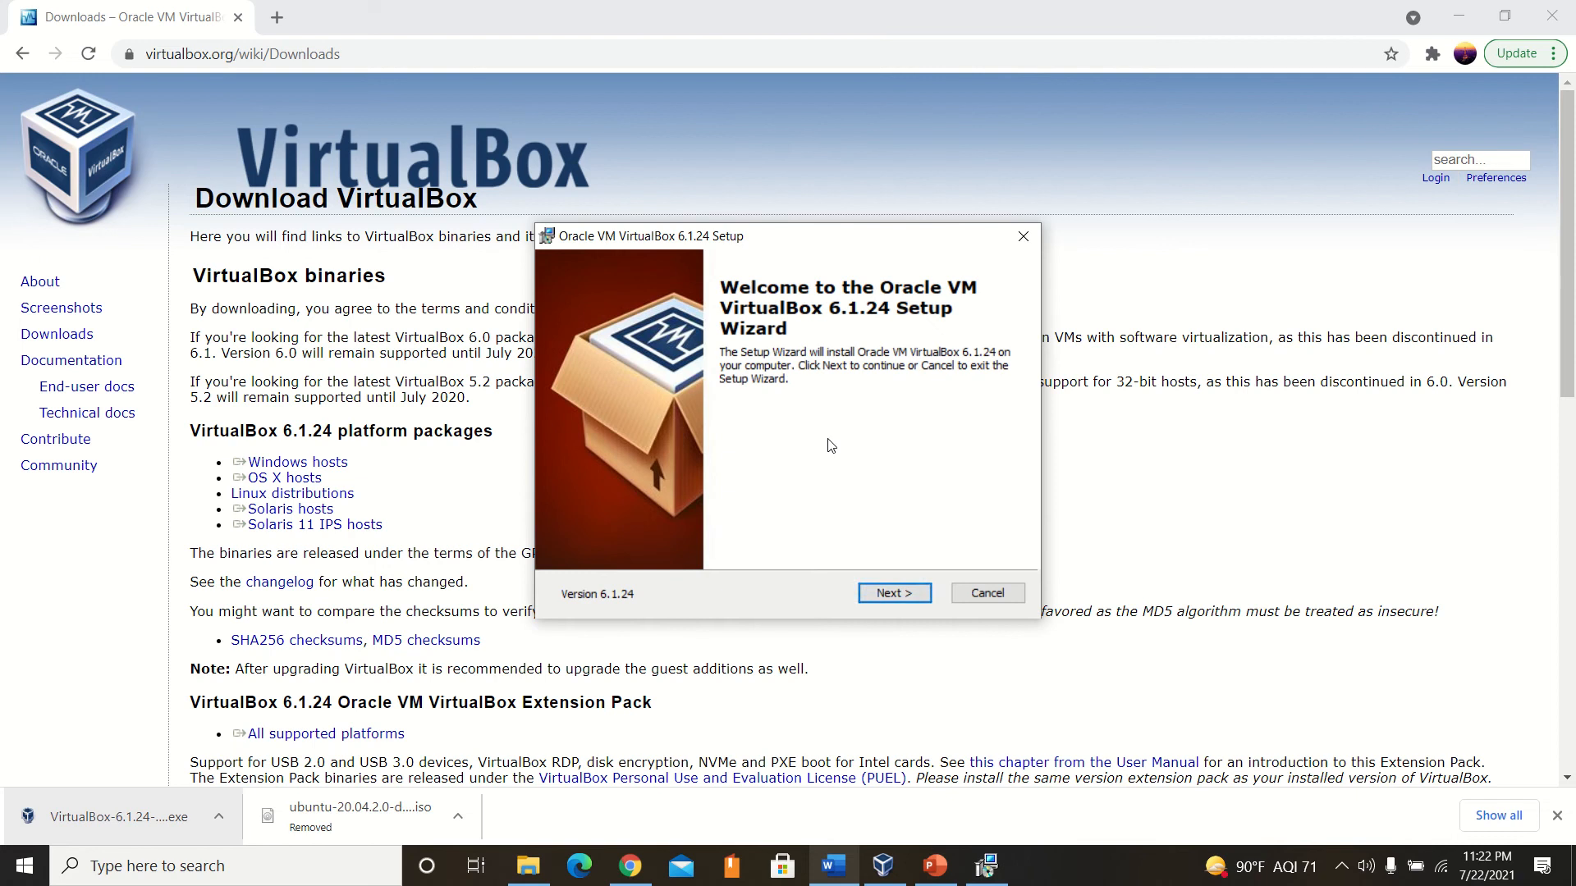
left_click(873, 592)
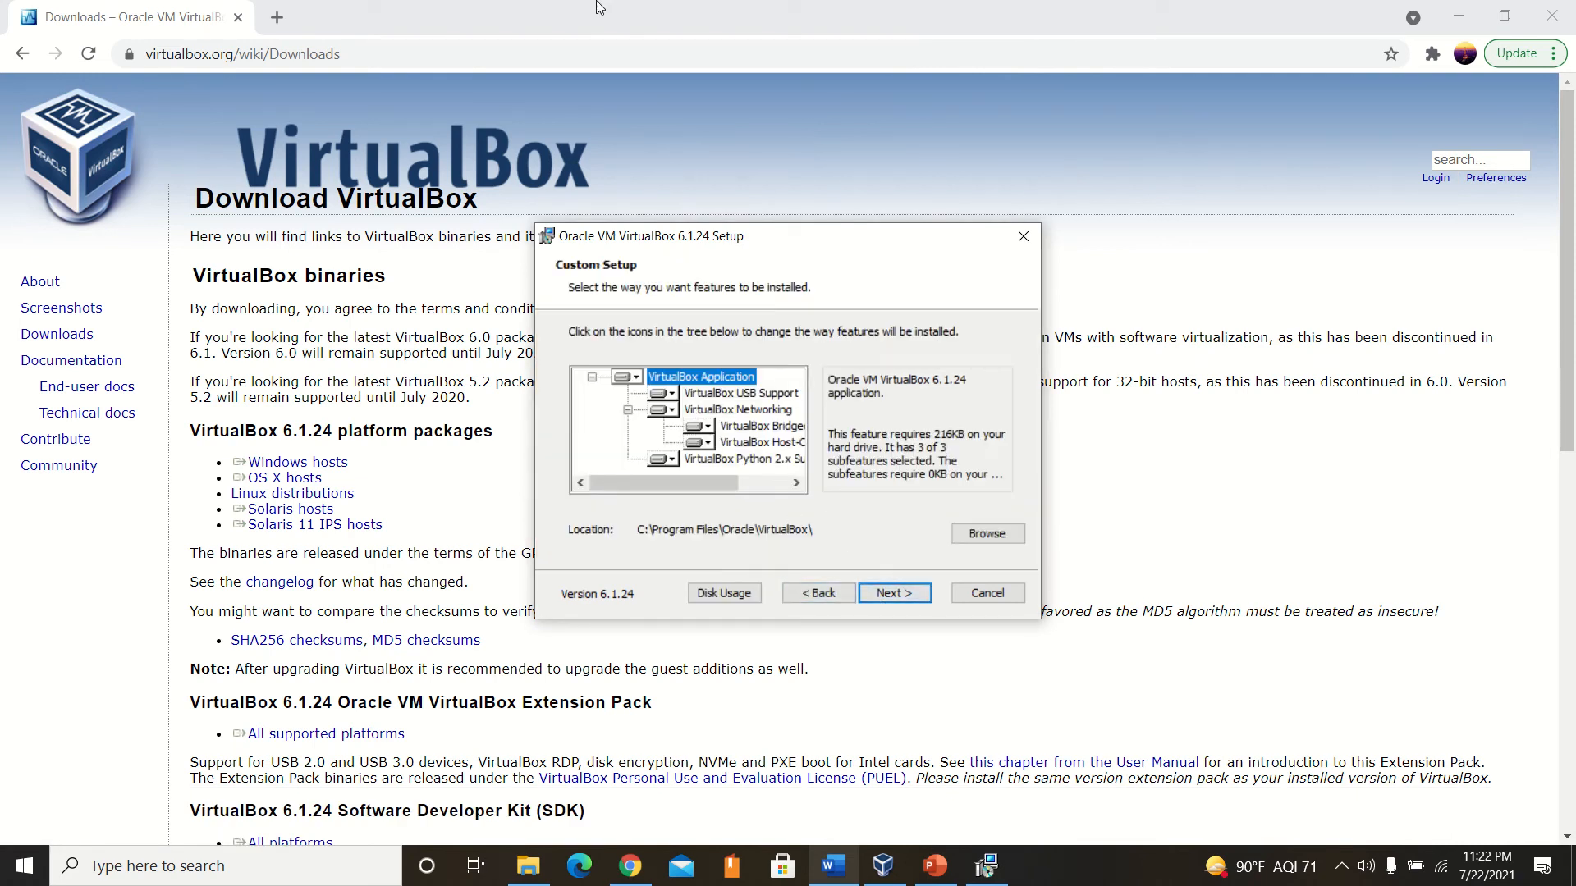
mouse_move(643, 20)
Go back to the wizard's welcome page, cancel the VirtualBox 6.1.24 installation and finish the setup wizard.
left_click(818, 601)
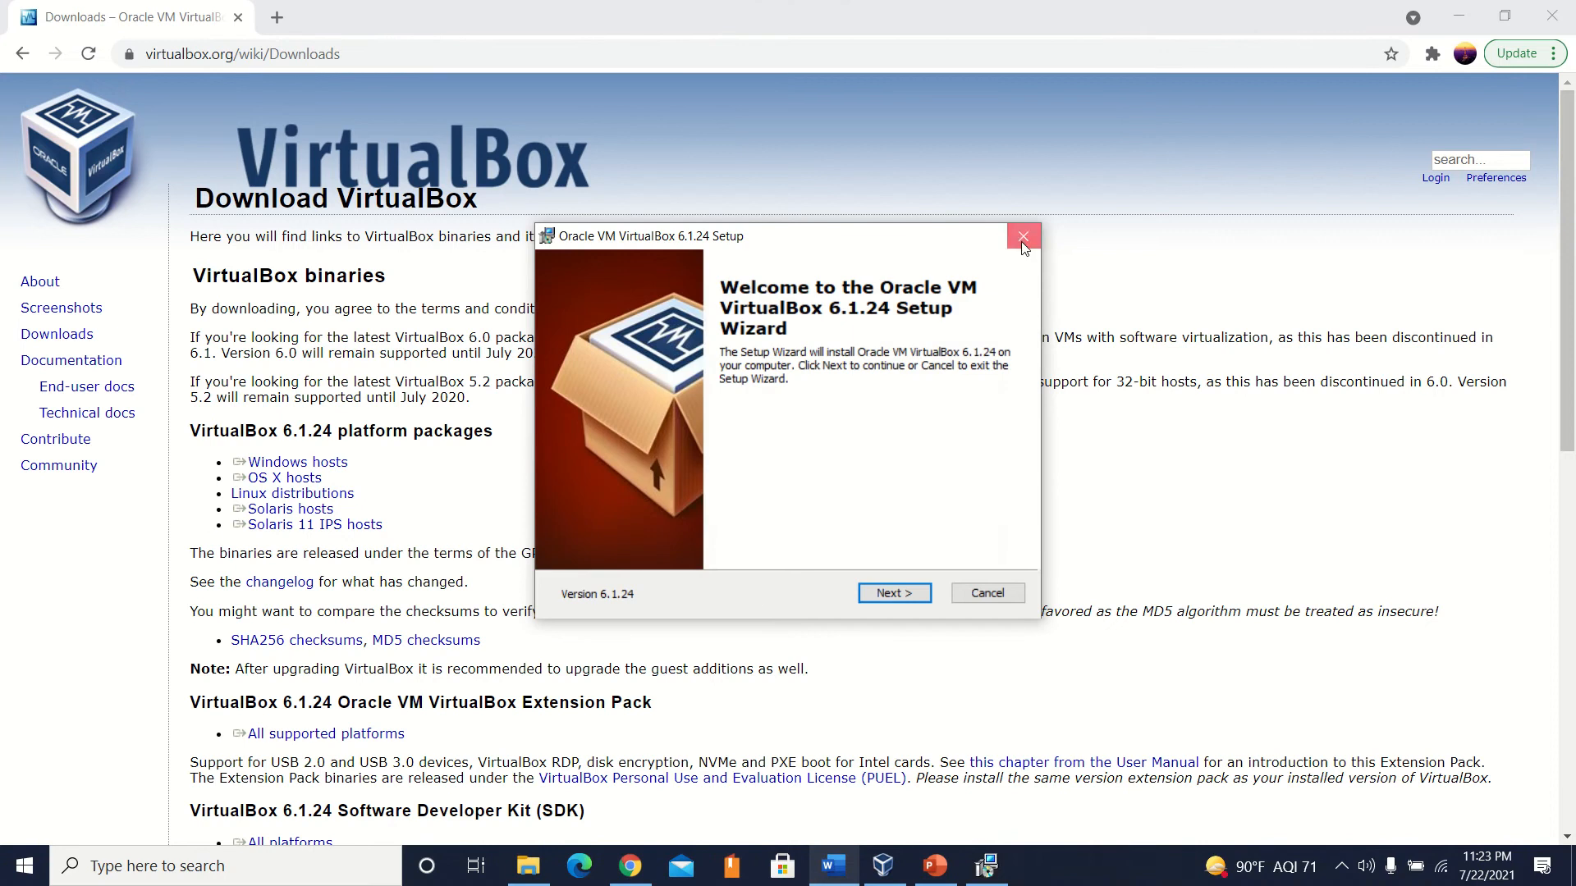
left_click(1024, 240)
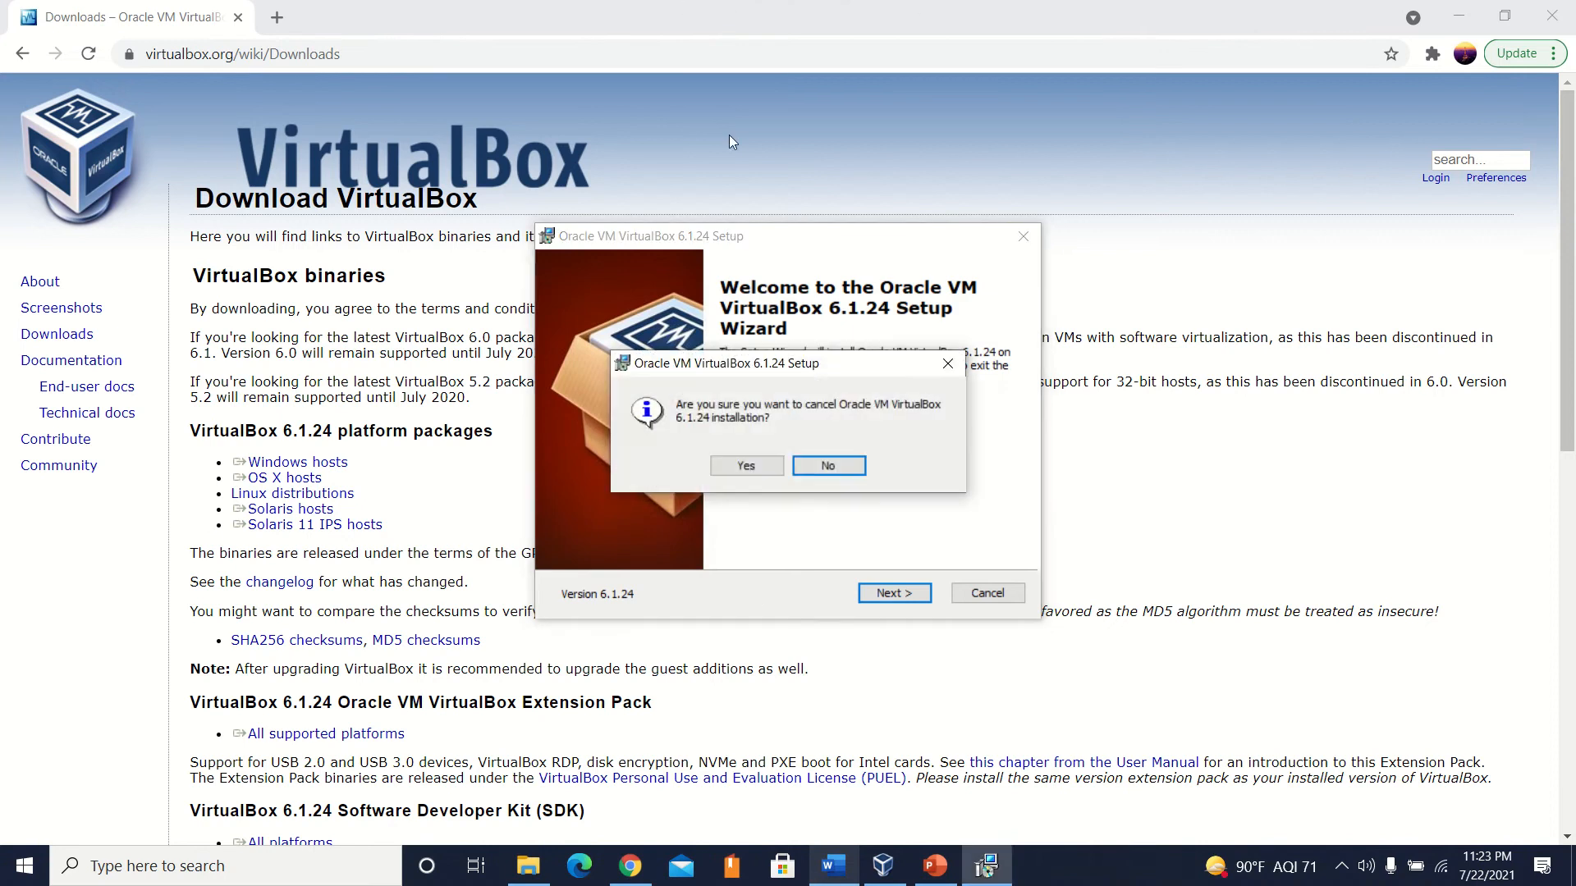
left_click(746, 466)
key("Return")
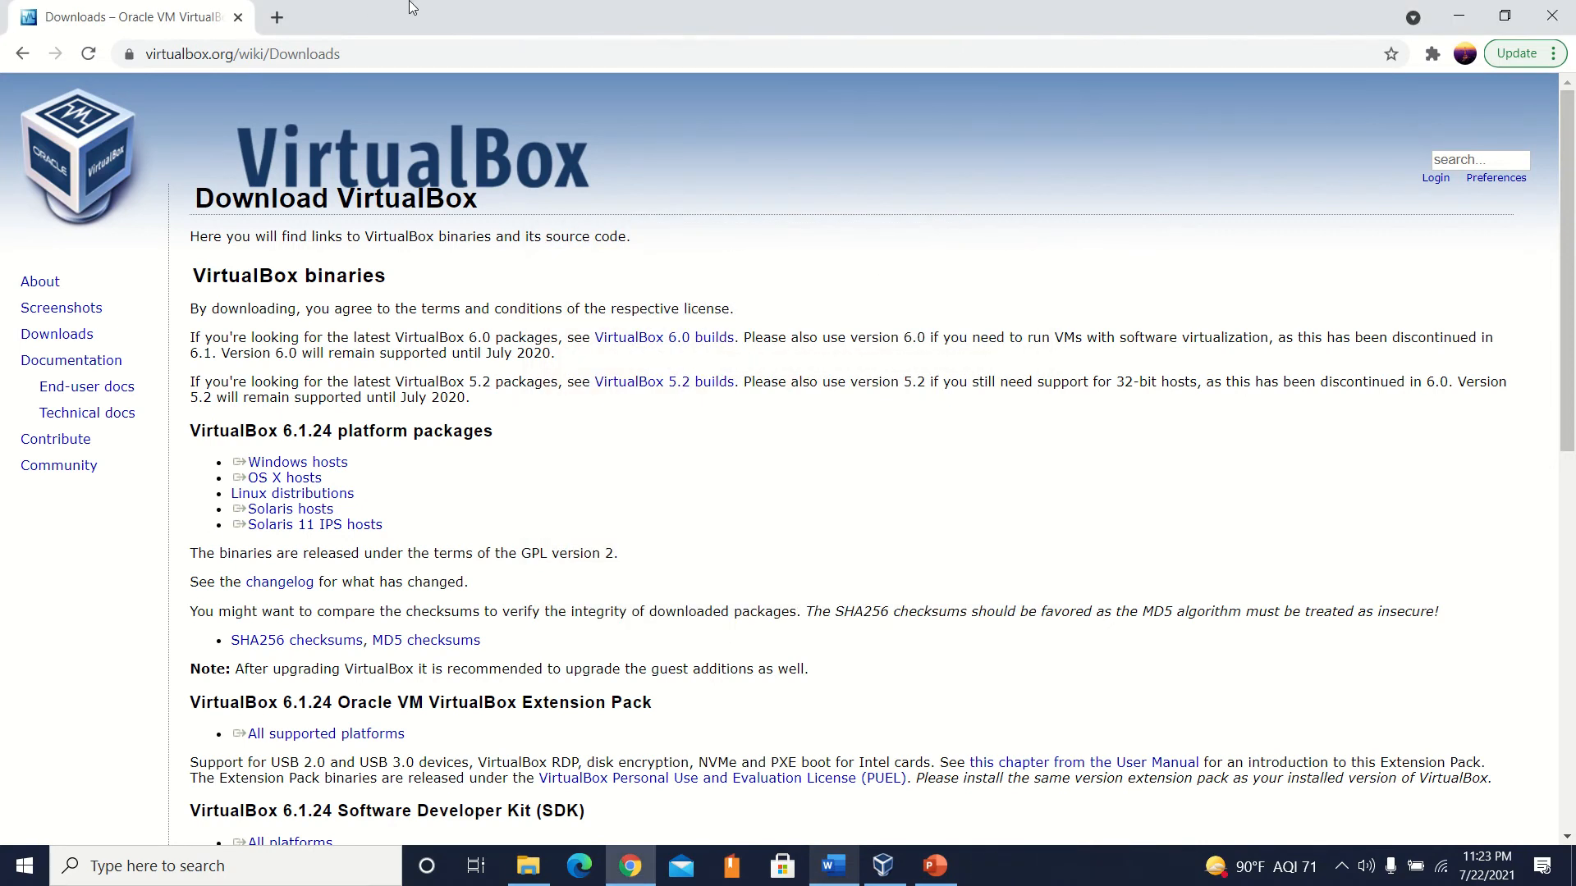
mouse_move(414, 5)
left_click(643, 49)
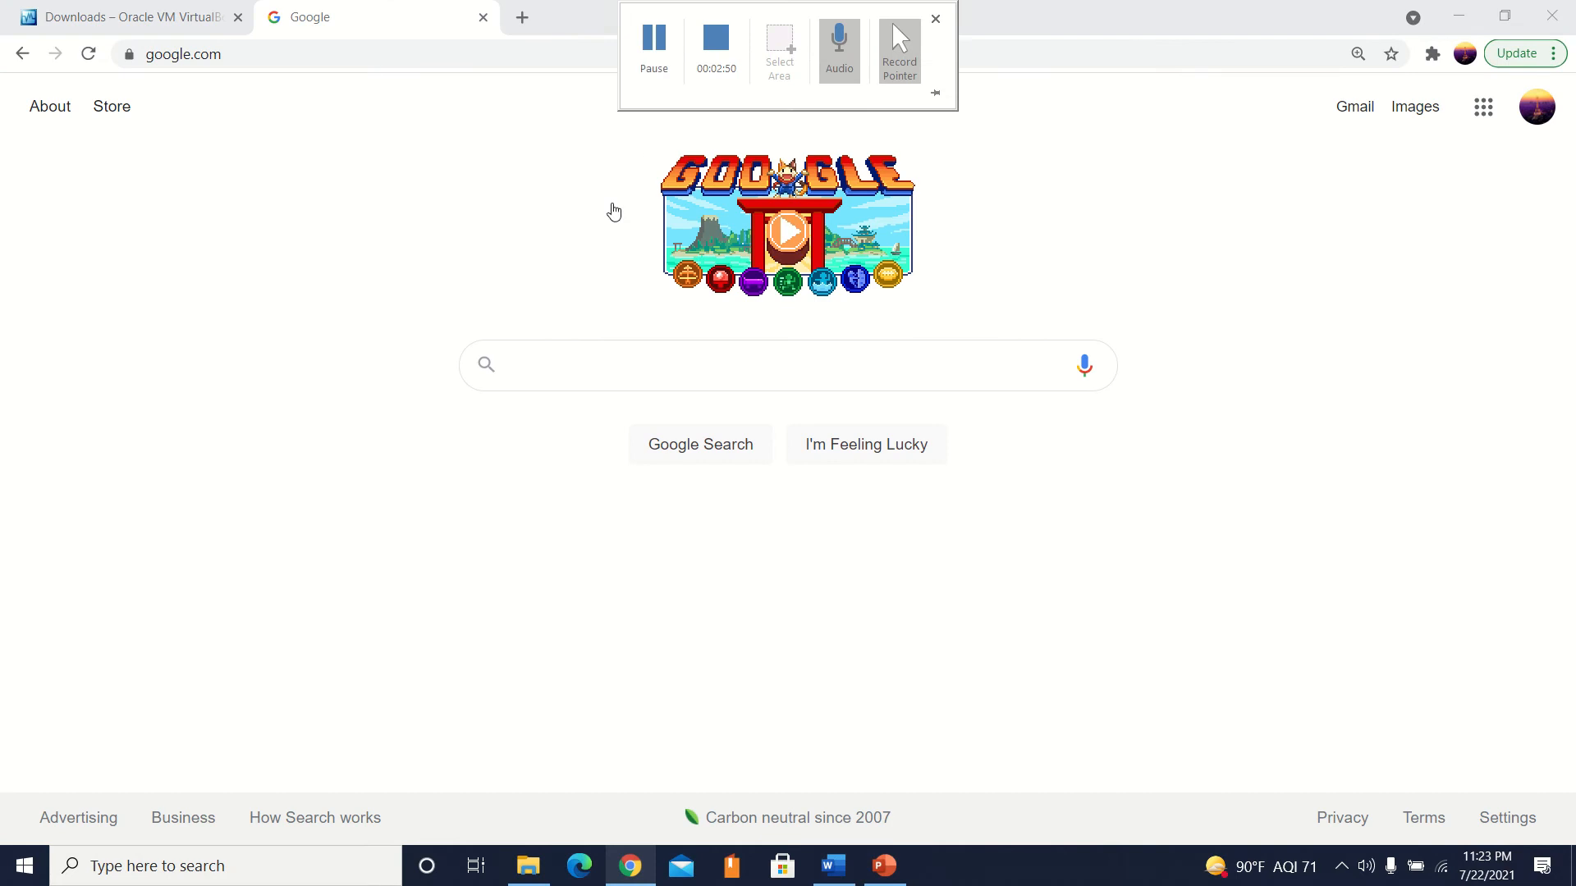
Search Windows for "virtual" and launch the Oracle VM VirtualBox app.
left_click(232, 882)
type("virtual")
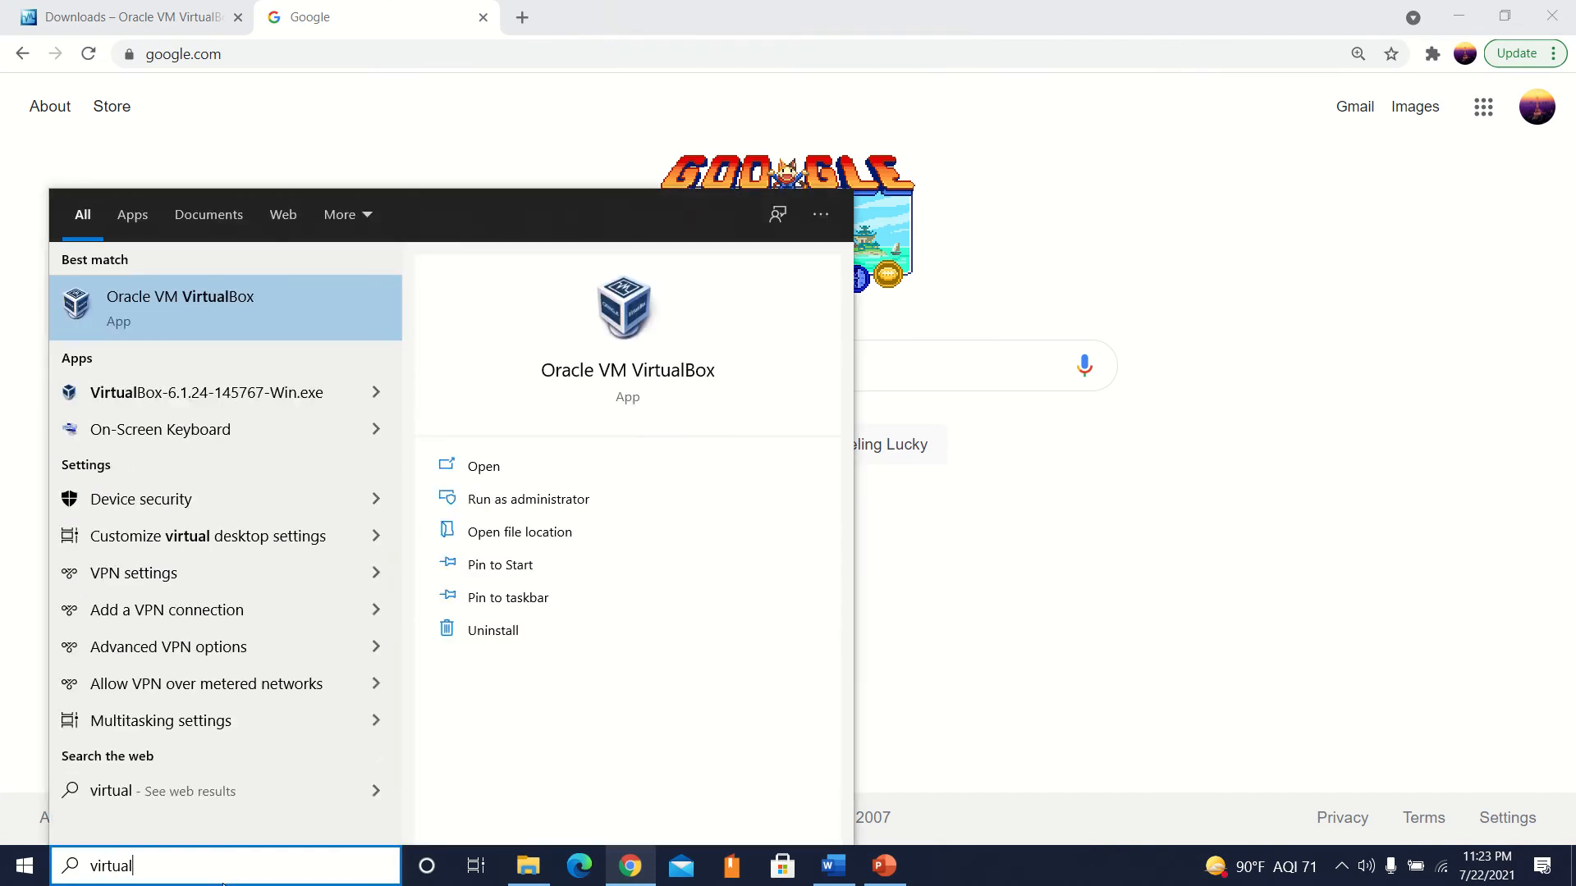
left_click(201, 312)
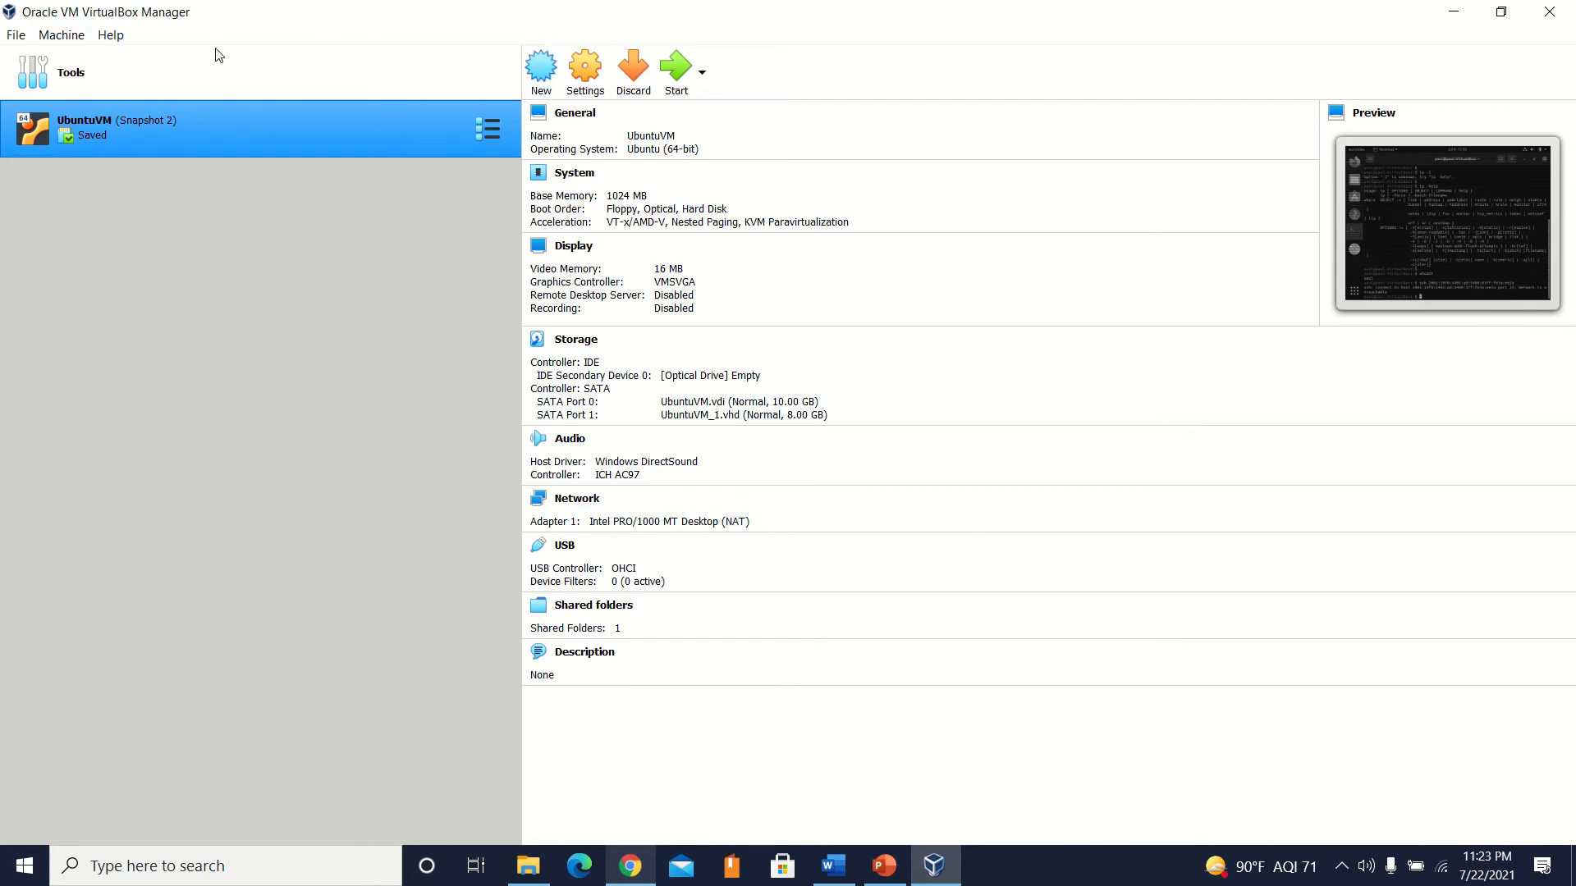
Switch back to Chrome and open the ubuntu.com website in the Google page's tab.
left_click(648, 870)
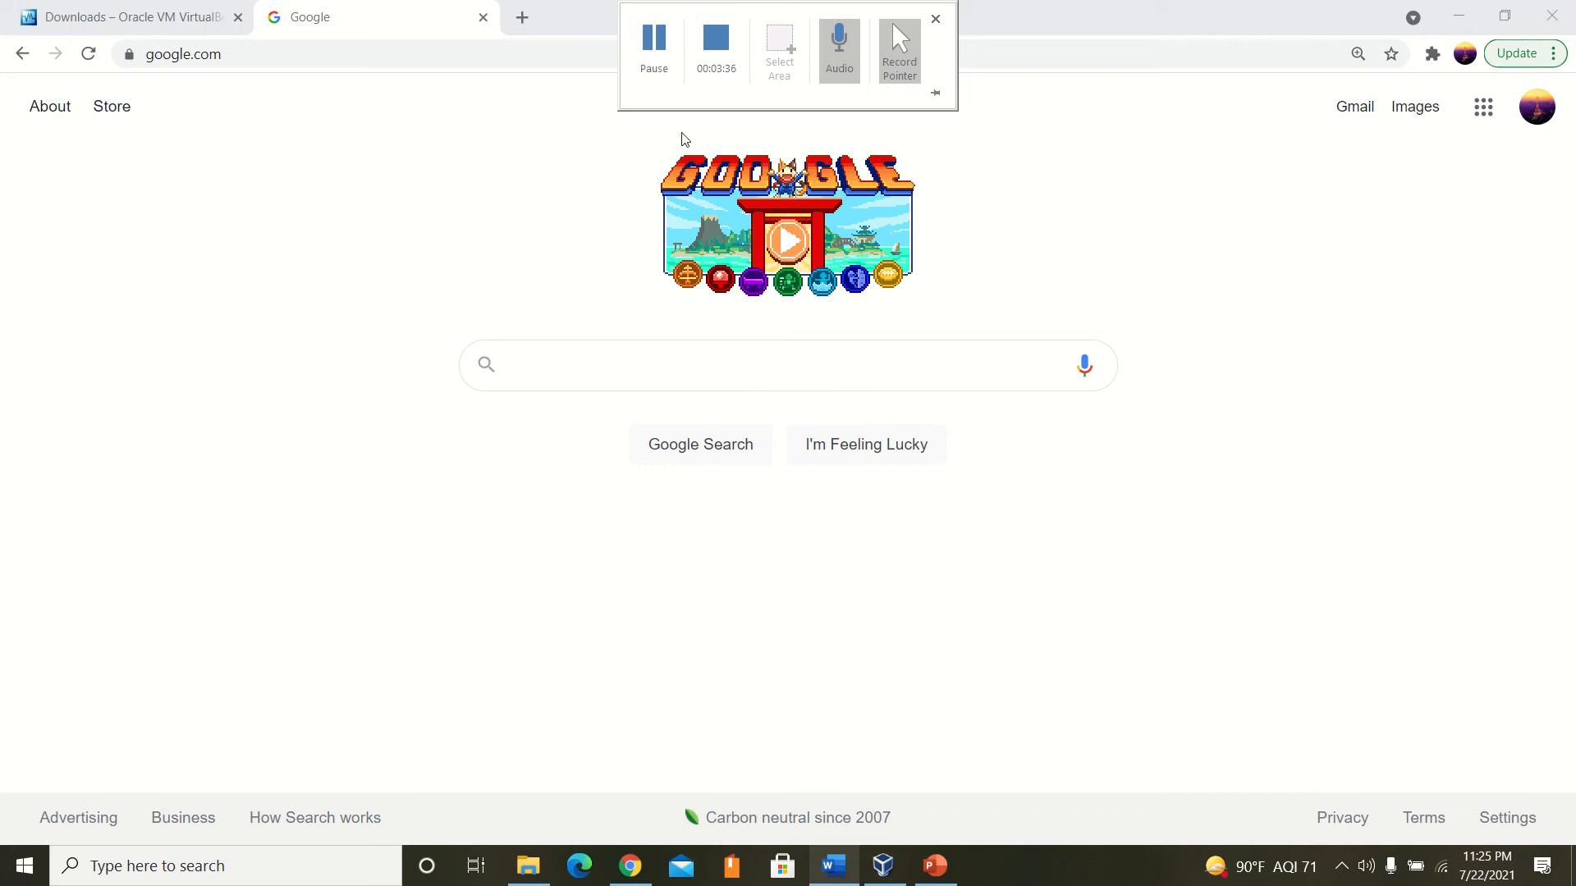
left_click(455, 54)
mouse_move(607, 2)
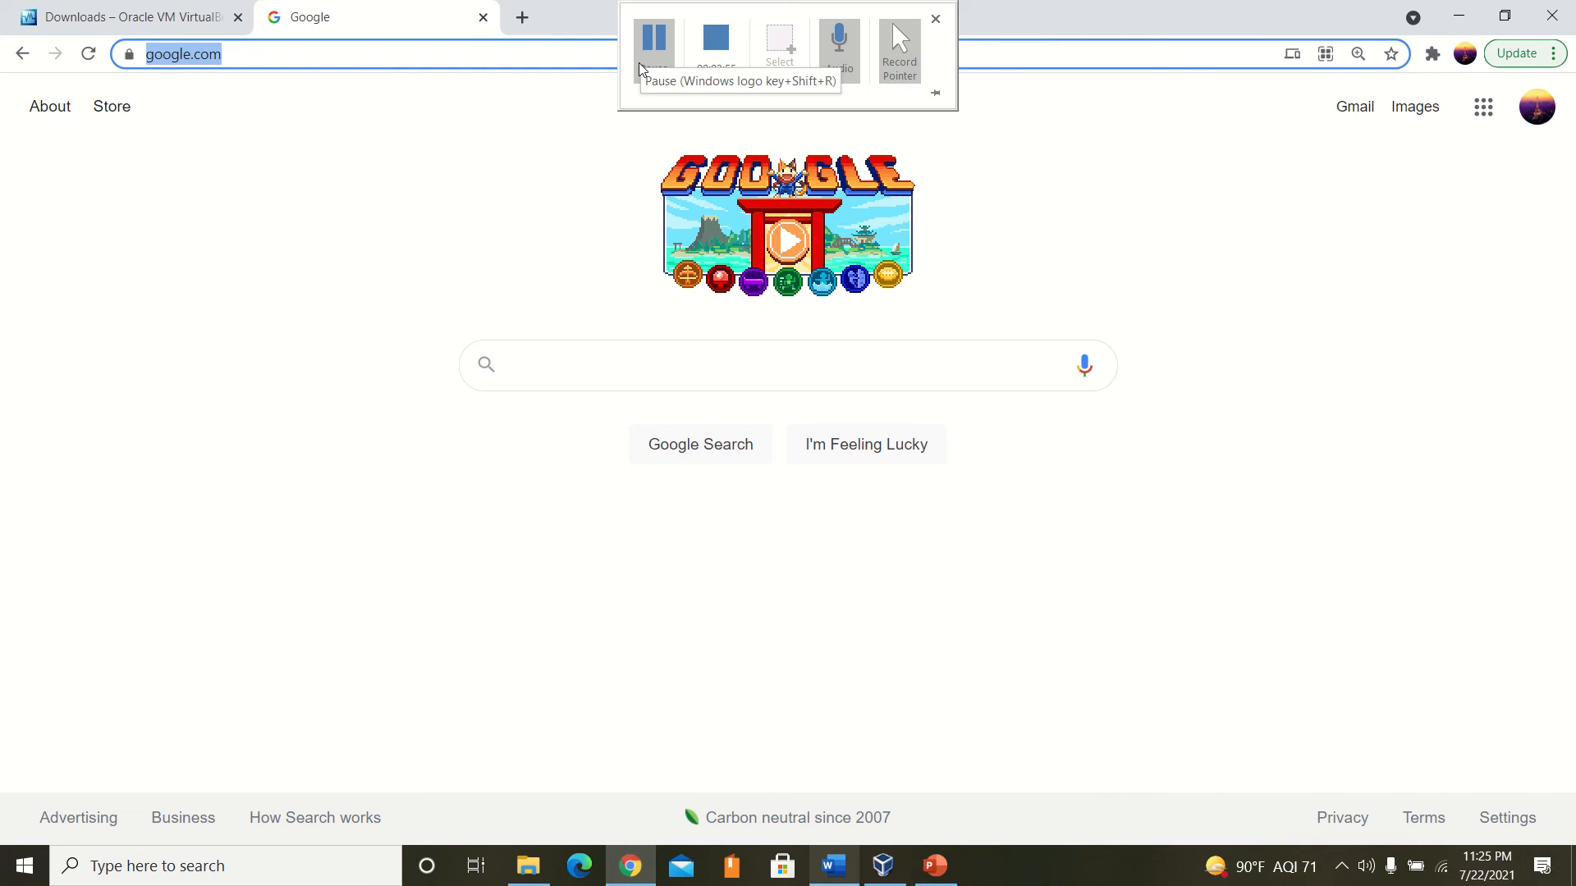
type("ubuntu.com")
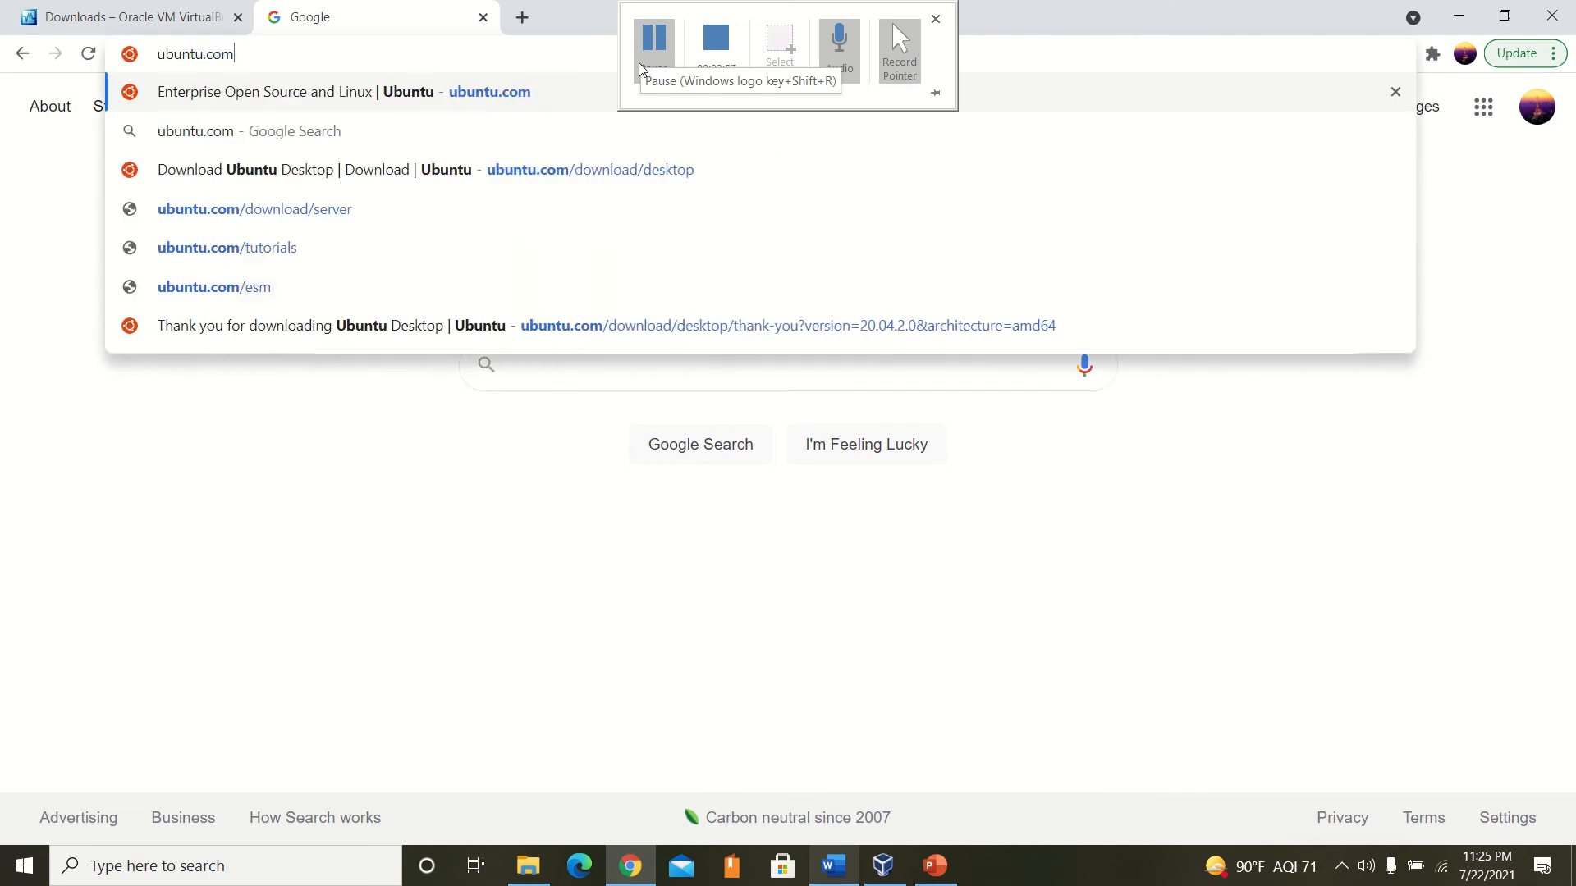
key("Return")
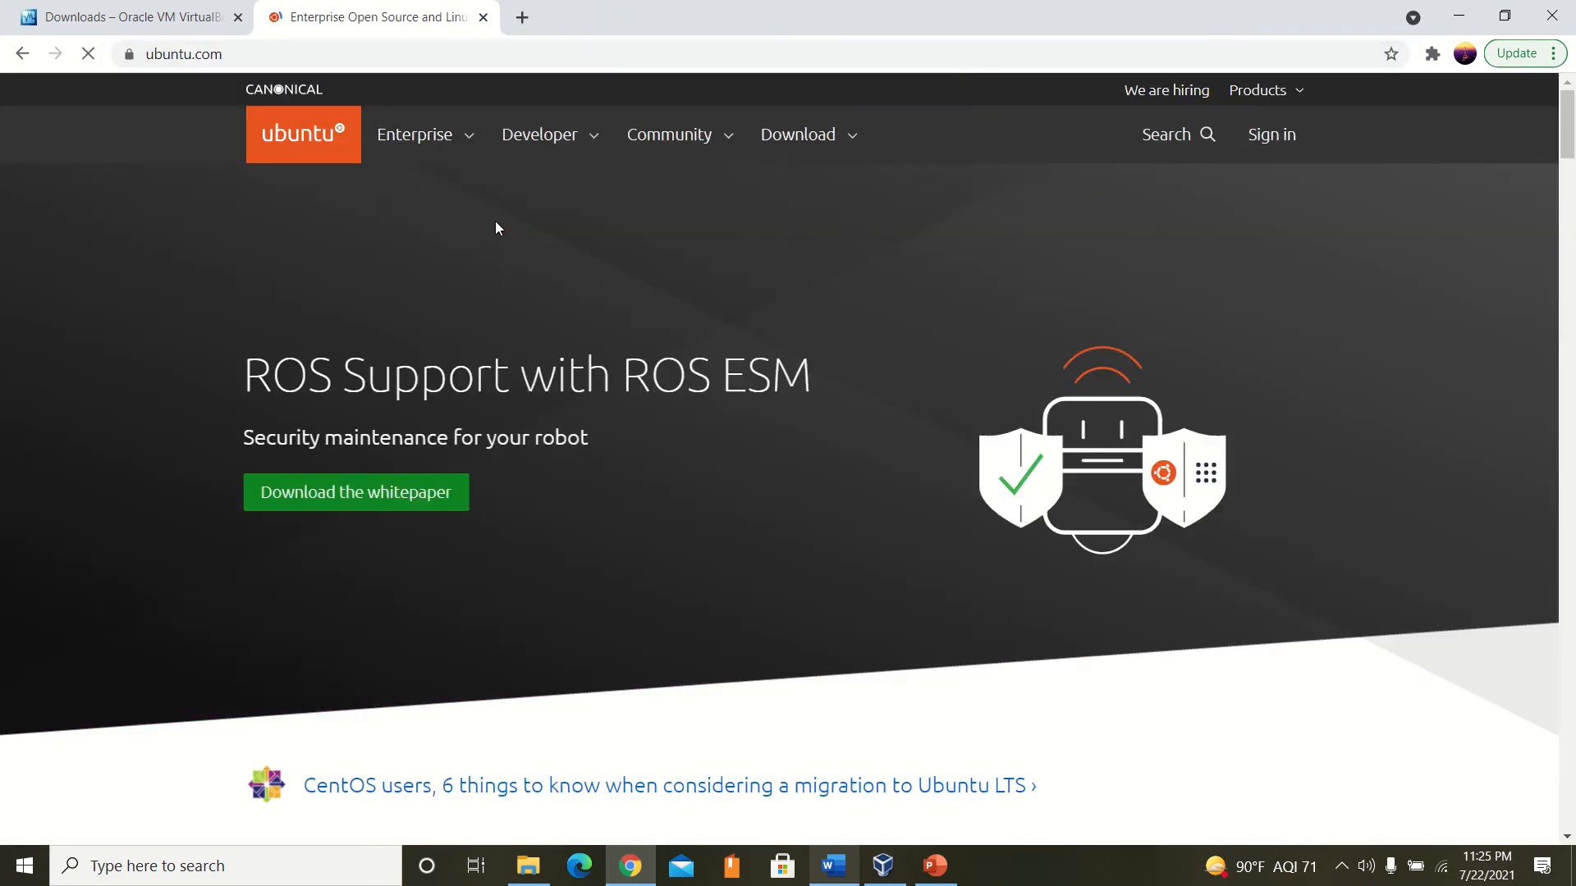
Download the Ubuntu Desktop 20.04 LTS image from the Ubuntu website's download options.
left_click(812, 150)
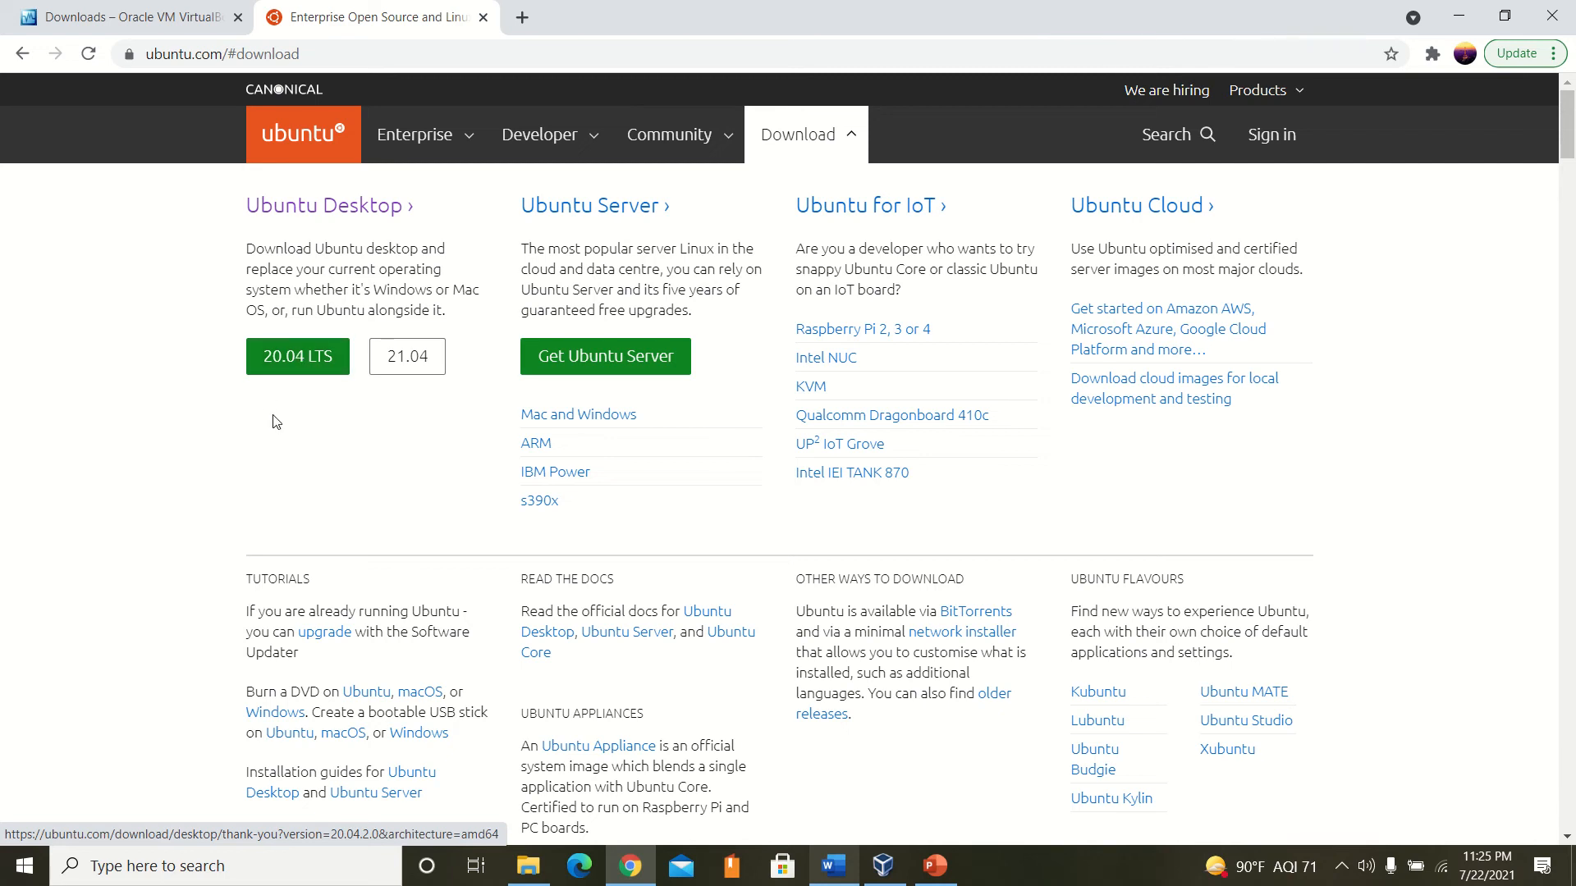
left_click(288, 354)
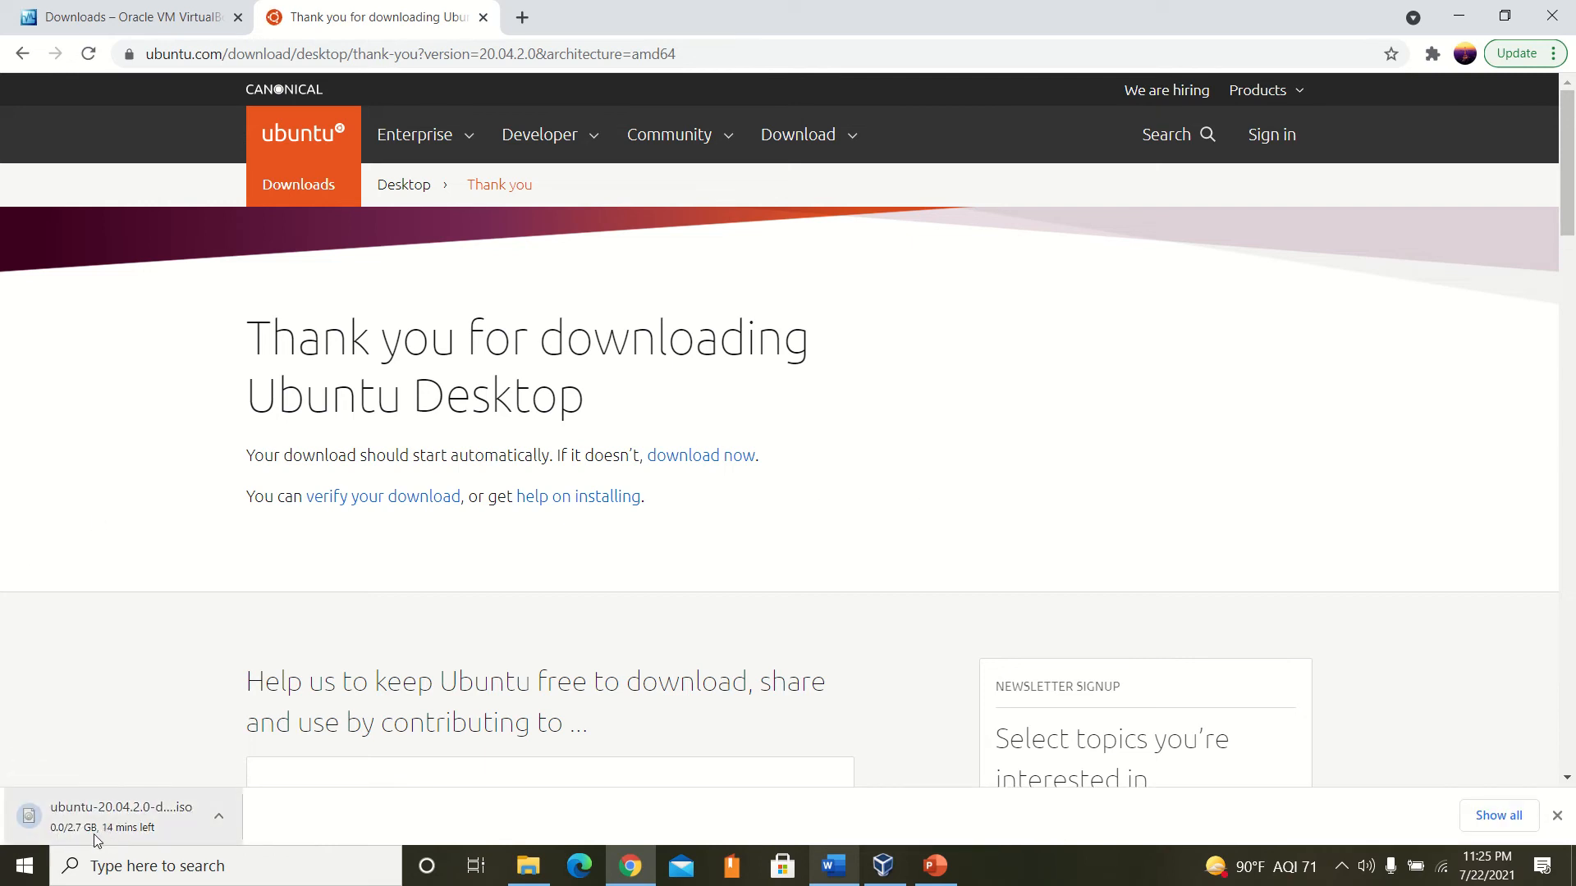
mouse_move(686, 7)
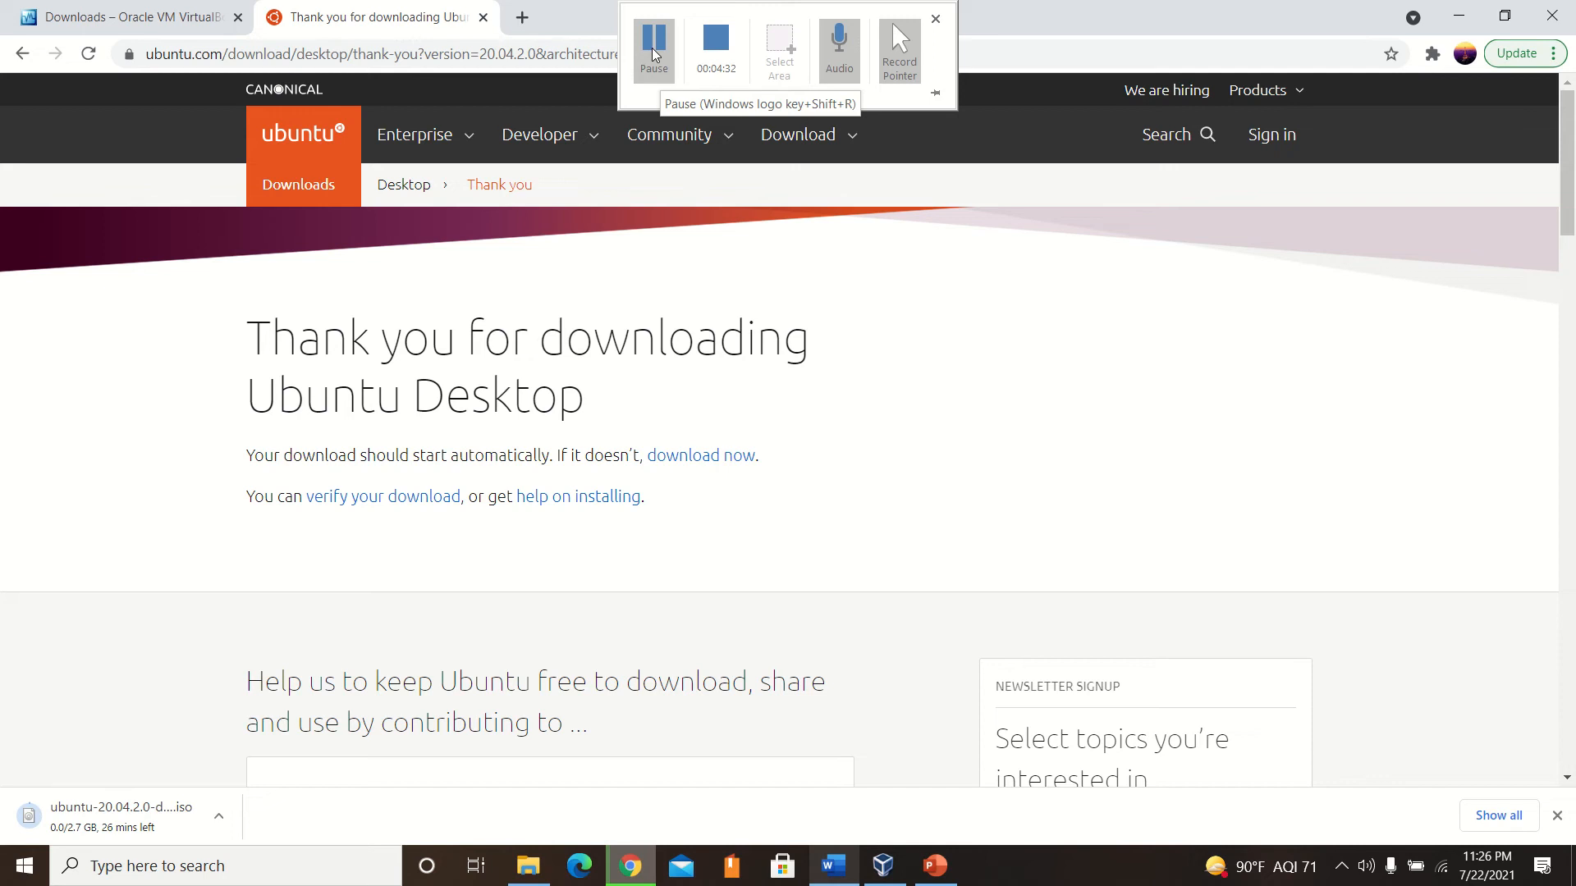
Check the Downloads folder in File Explorer for the ubuntu-20.04.2.0-desktop-amd64 disc image, then close the folder window.
key("ctrl+t")
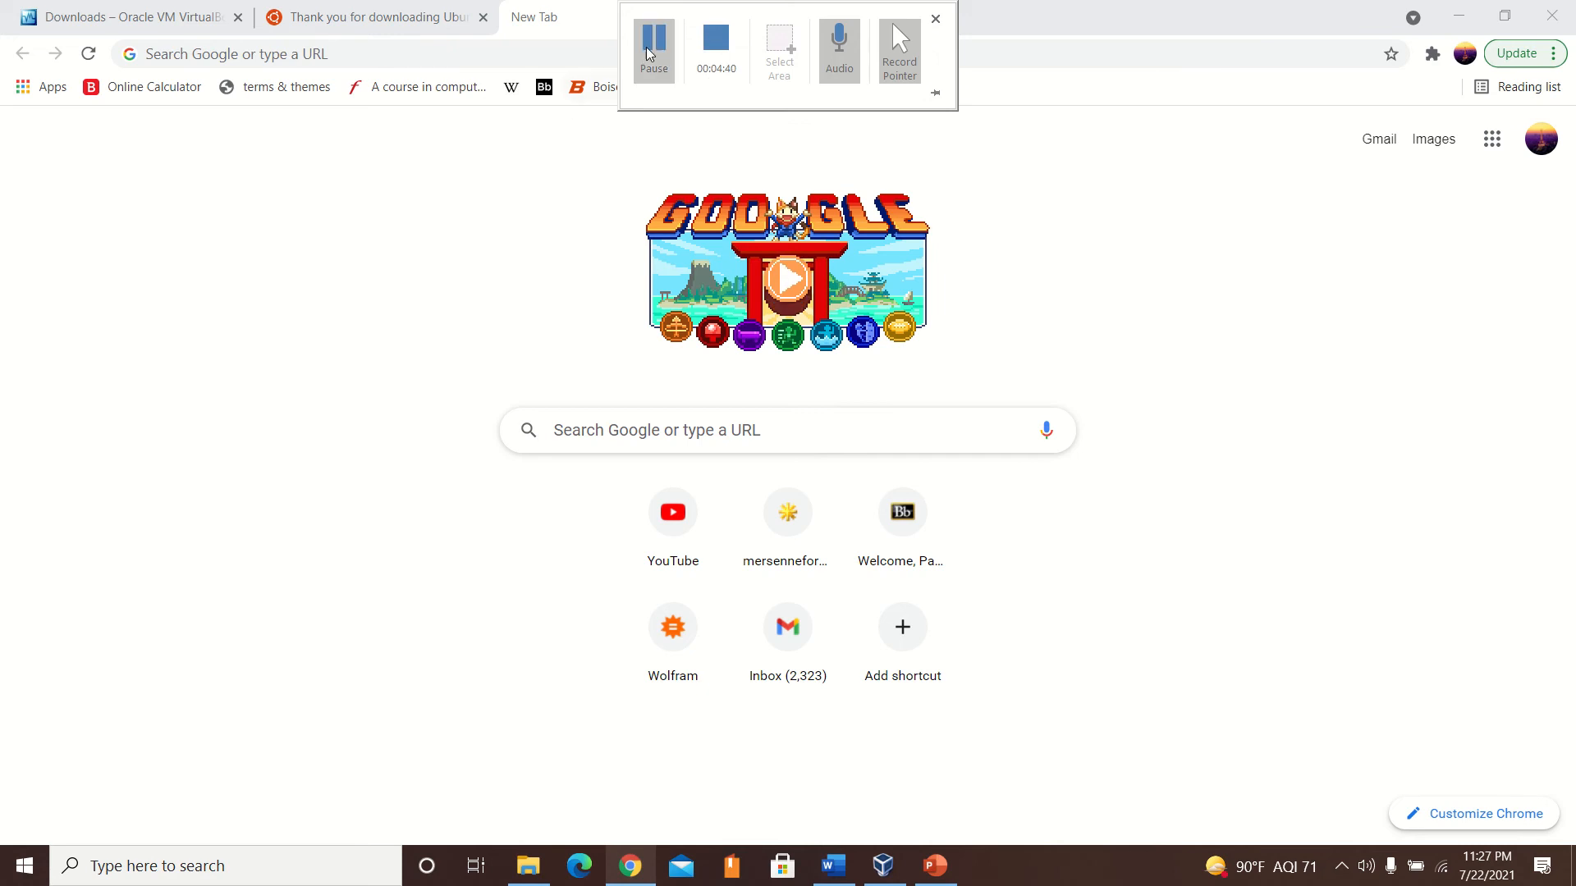
left_click(527, 865)
left_click(348, 255)
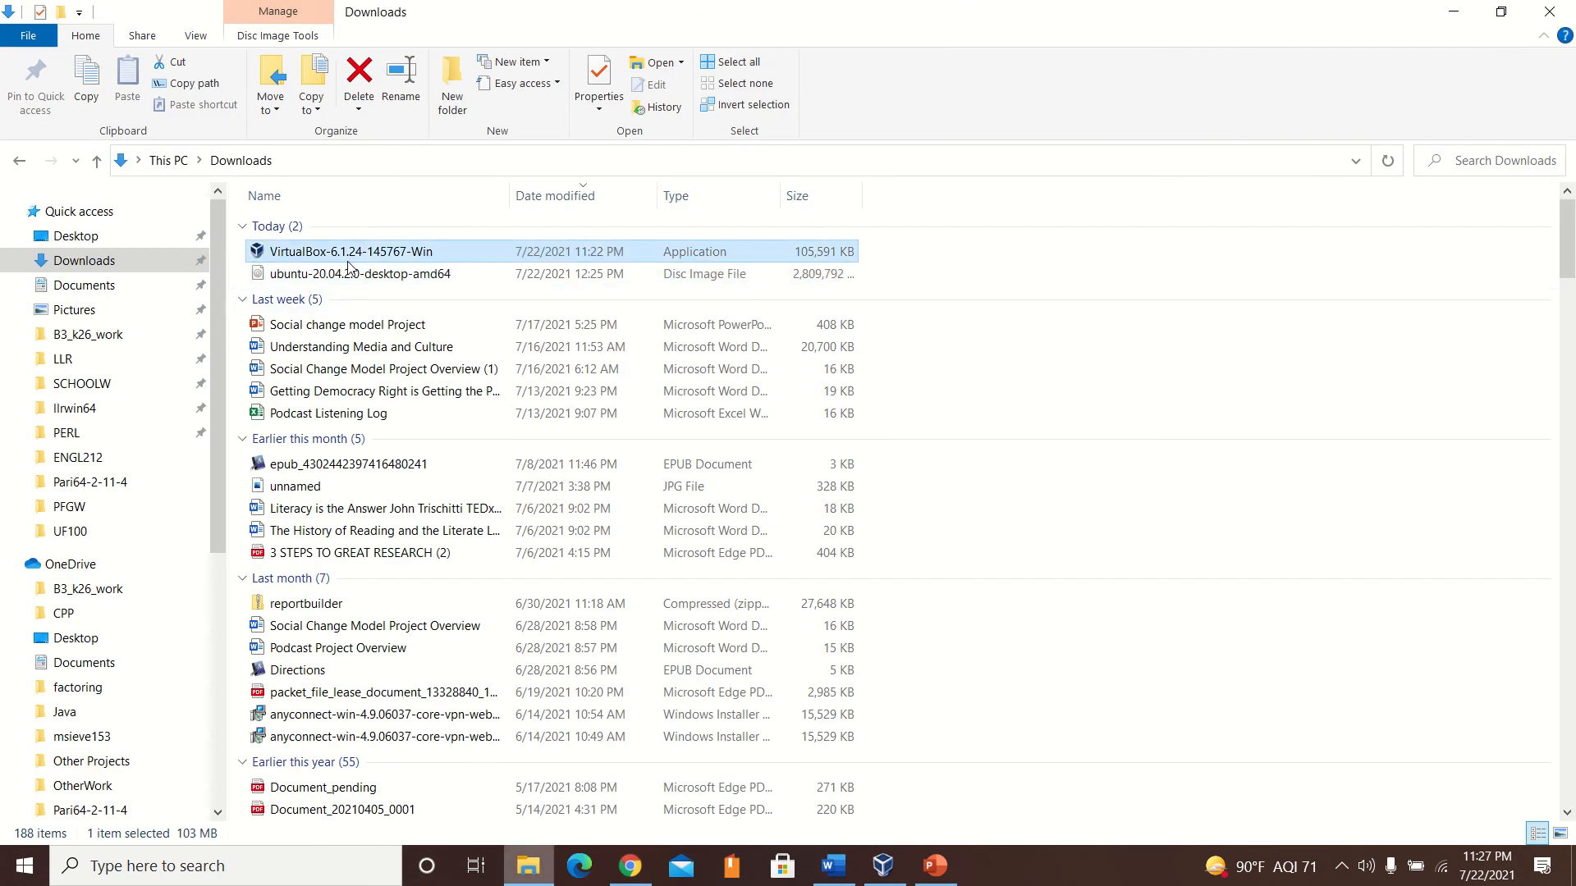
left_click(353, 274)
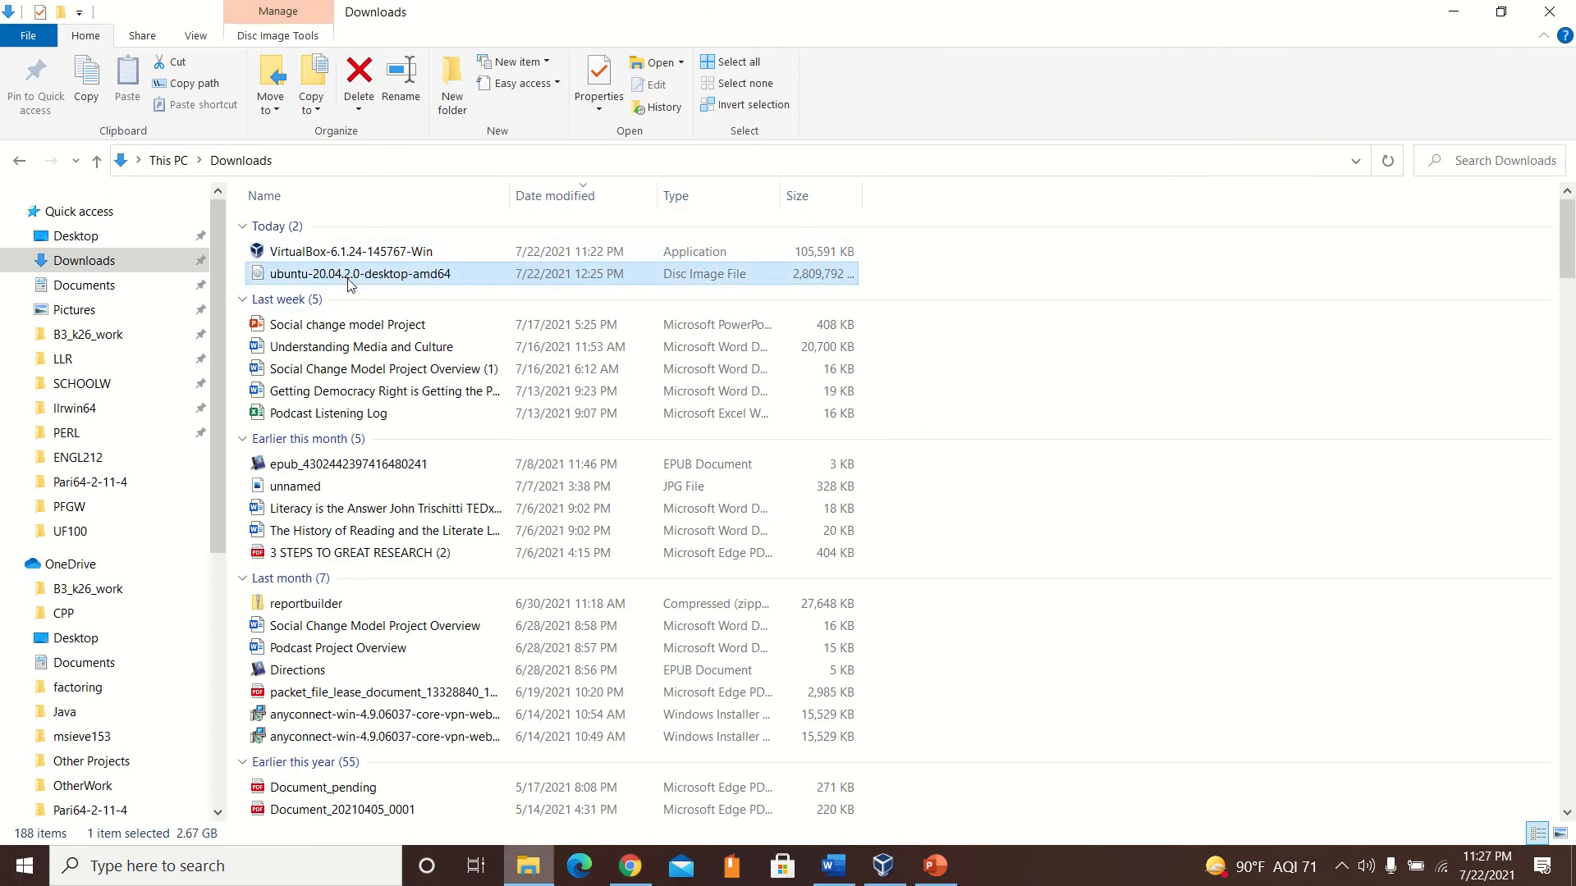
left_click(1545, 10)
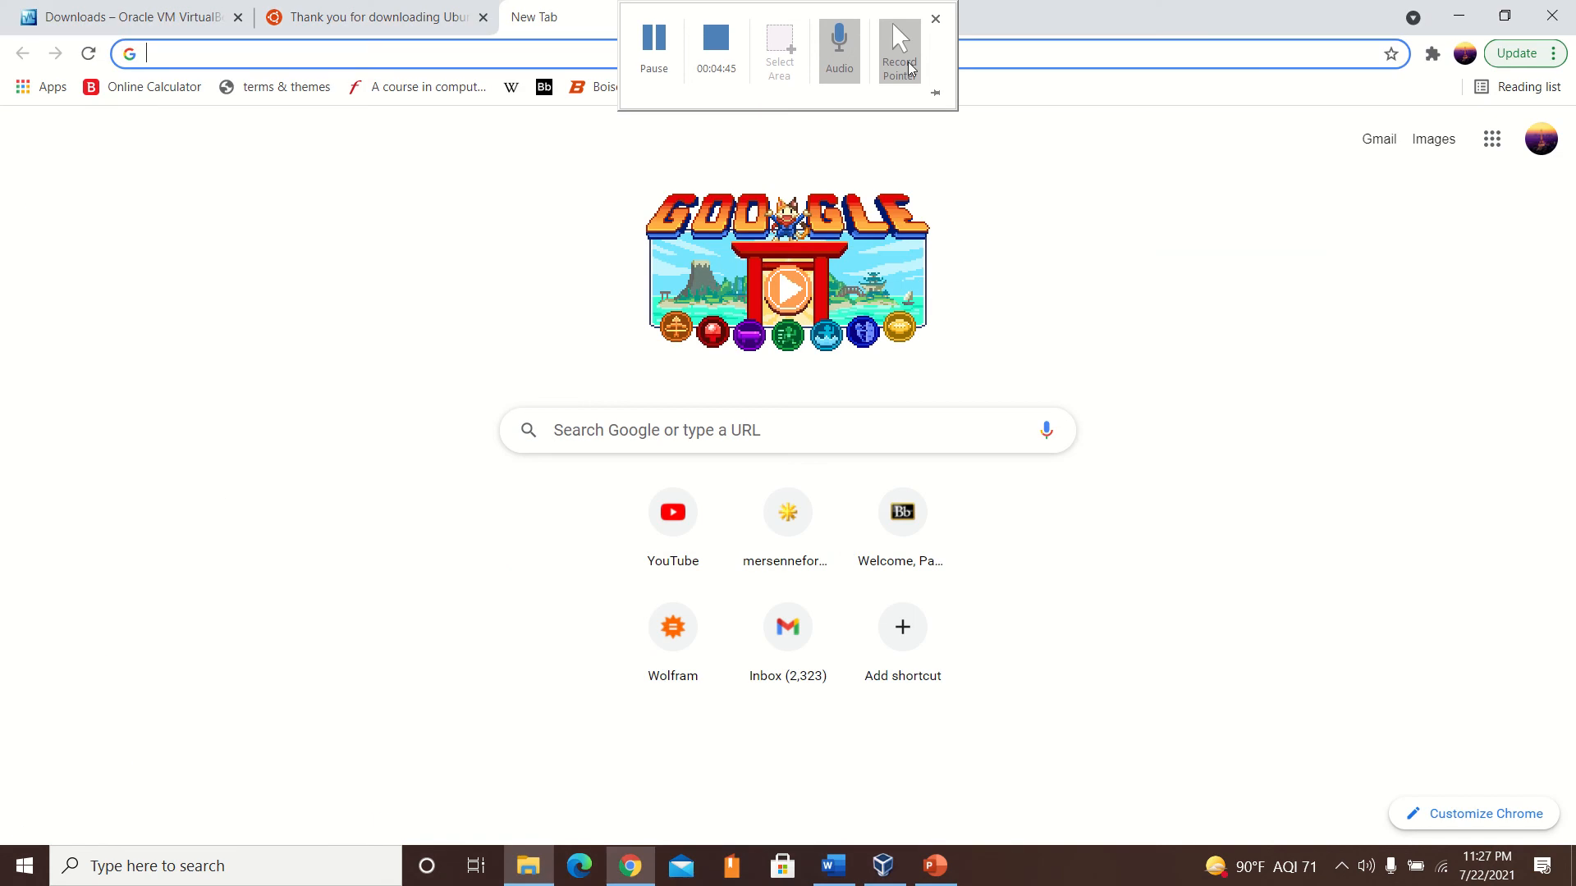
left_click(657, 72)
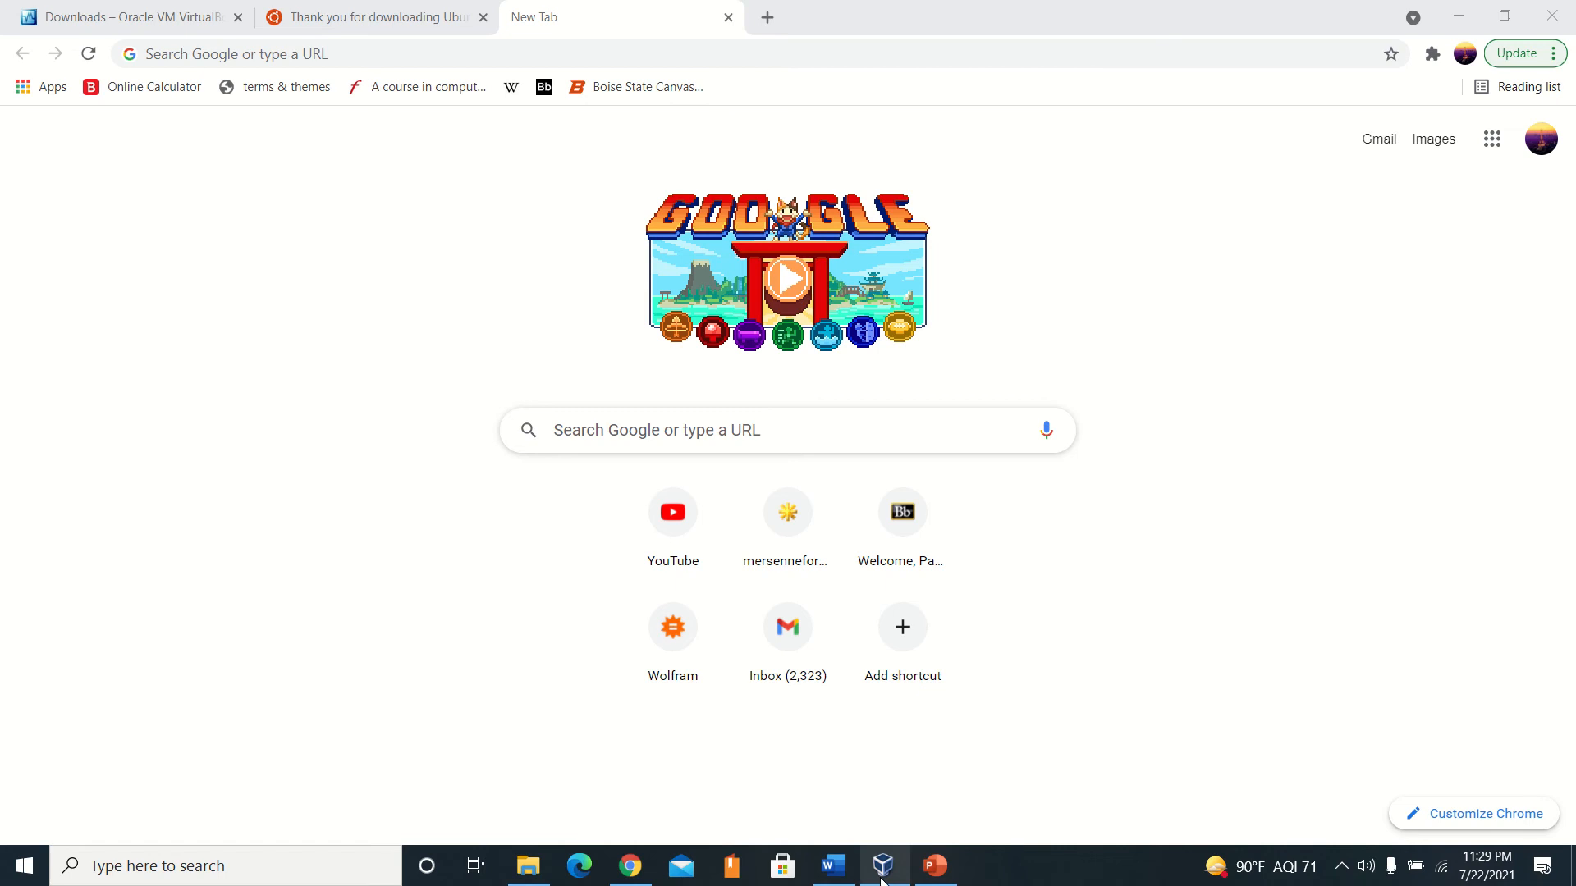
Switch to Oracle VM VirtualBox Manager and start creating a new virtual machine named "sample", keeping the default machine folder.
left_click(876, 874)
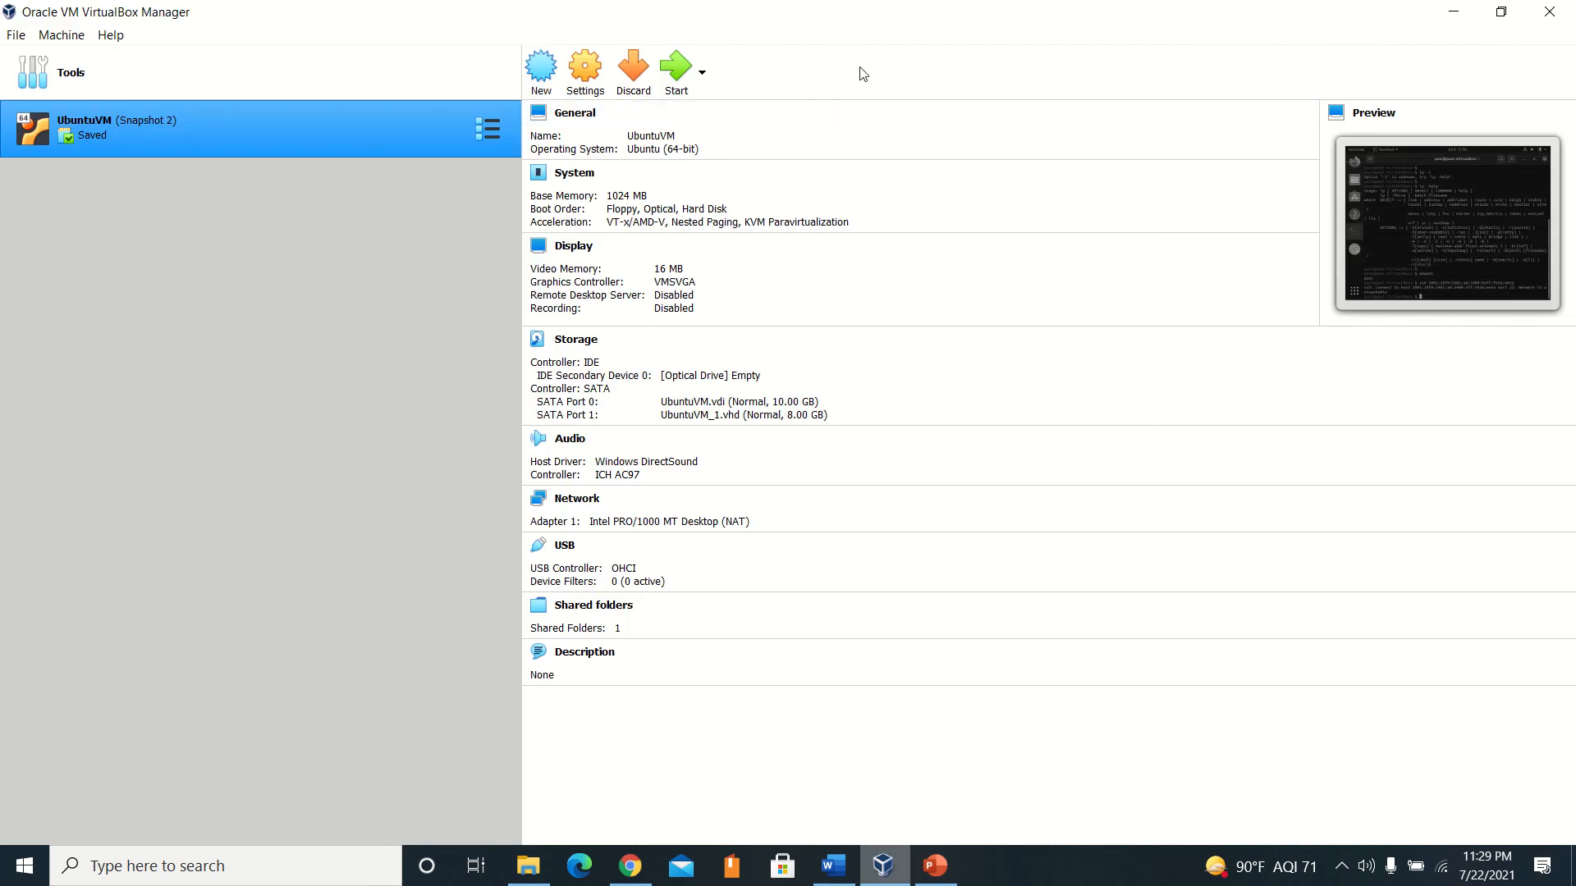
mouse_move(553, 4)
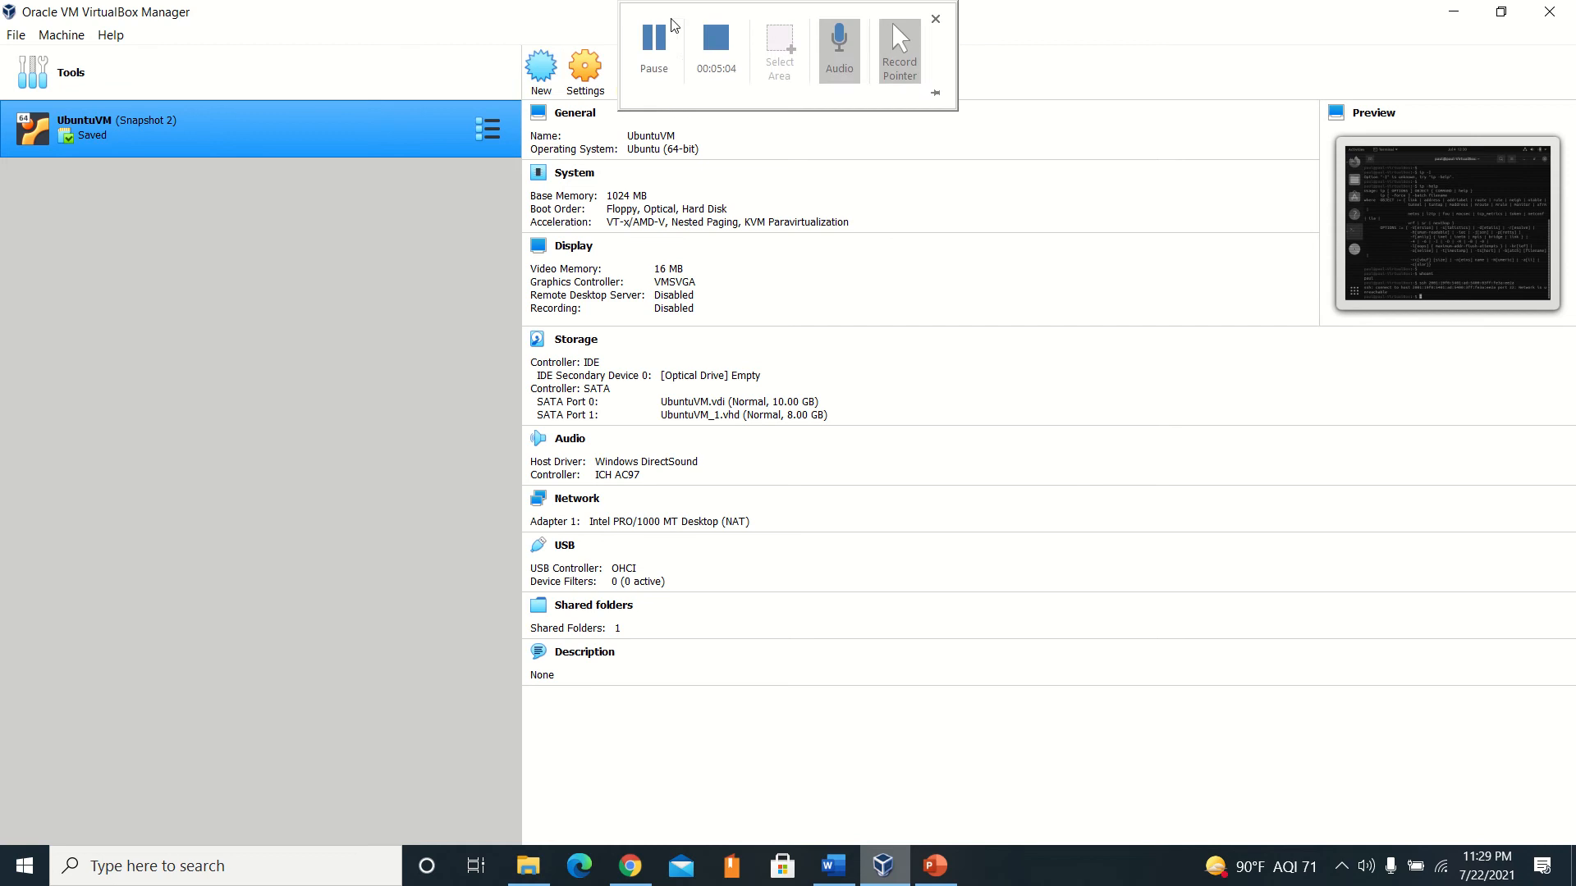
left_click(543, 92)
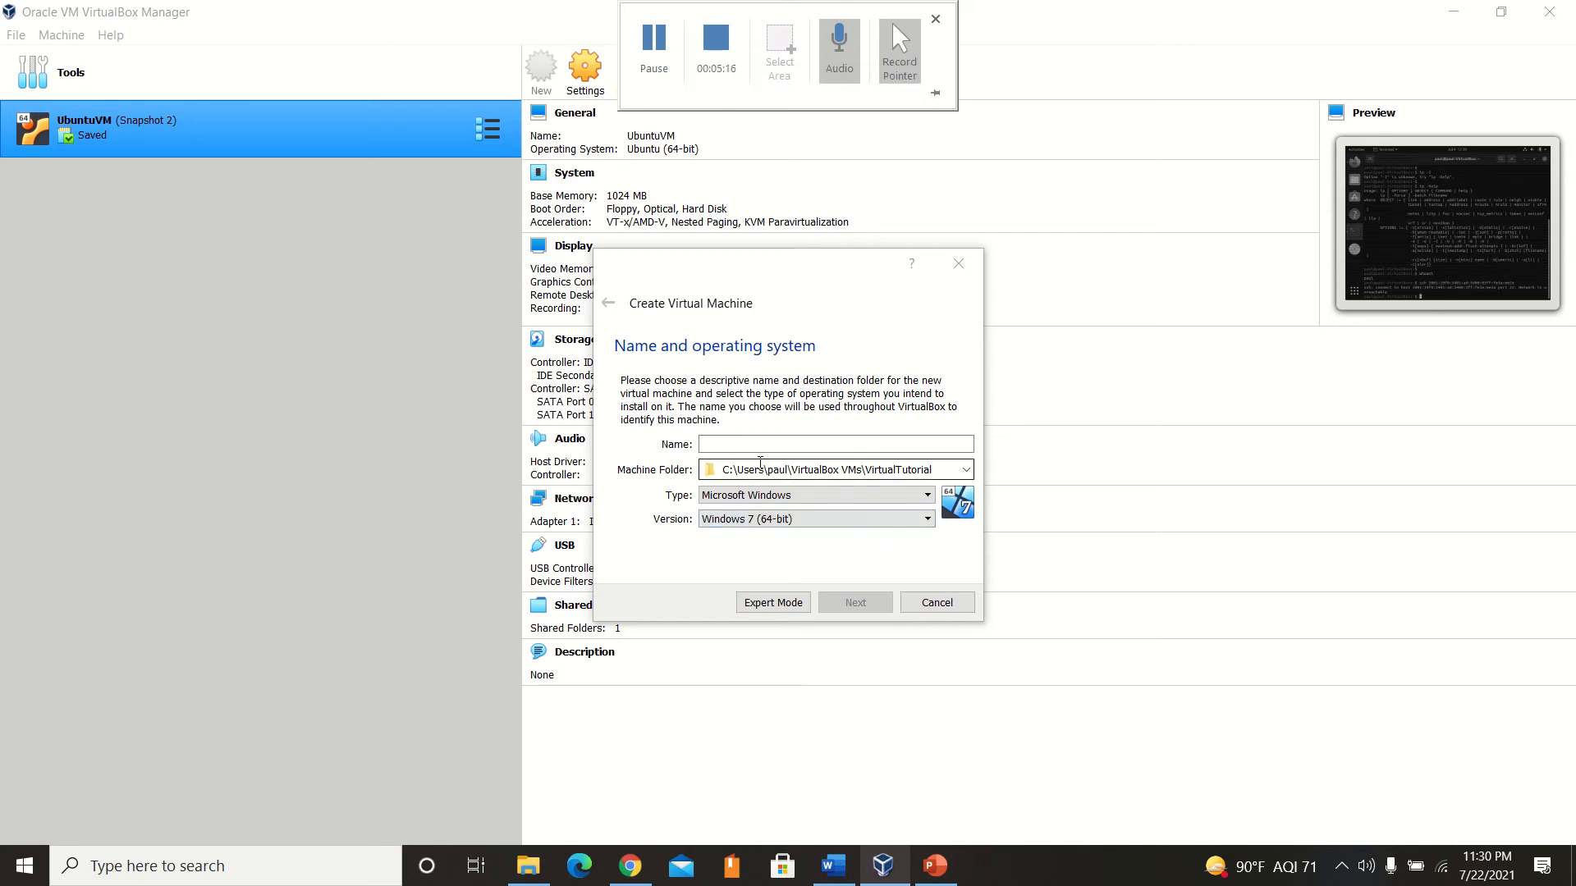
left_click(969, 468)
left_click(967, 469)
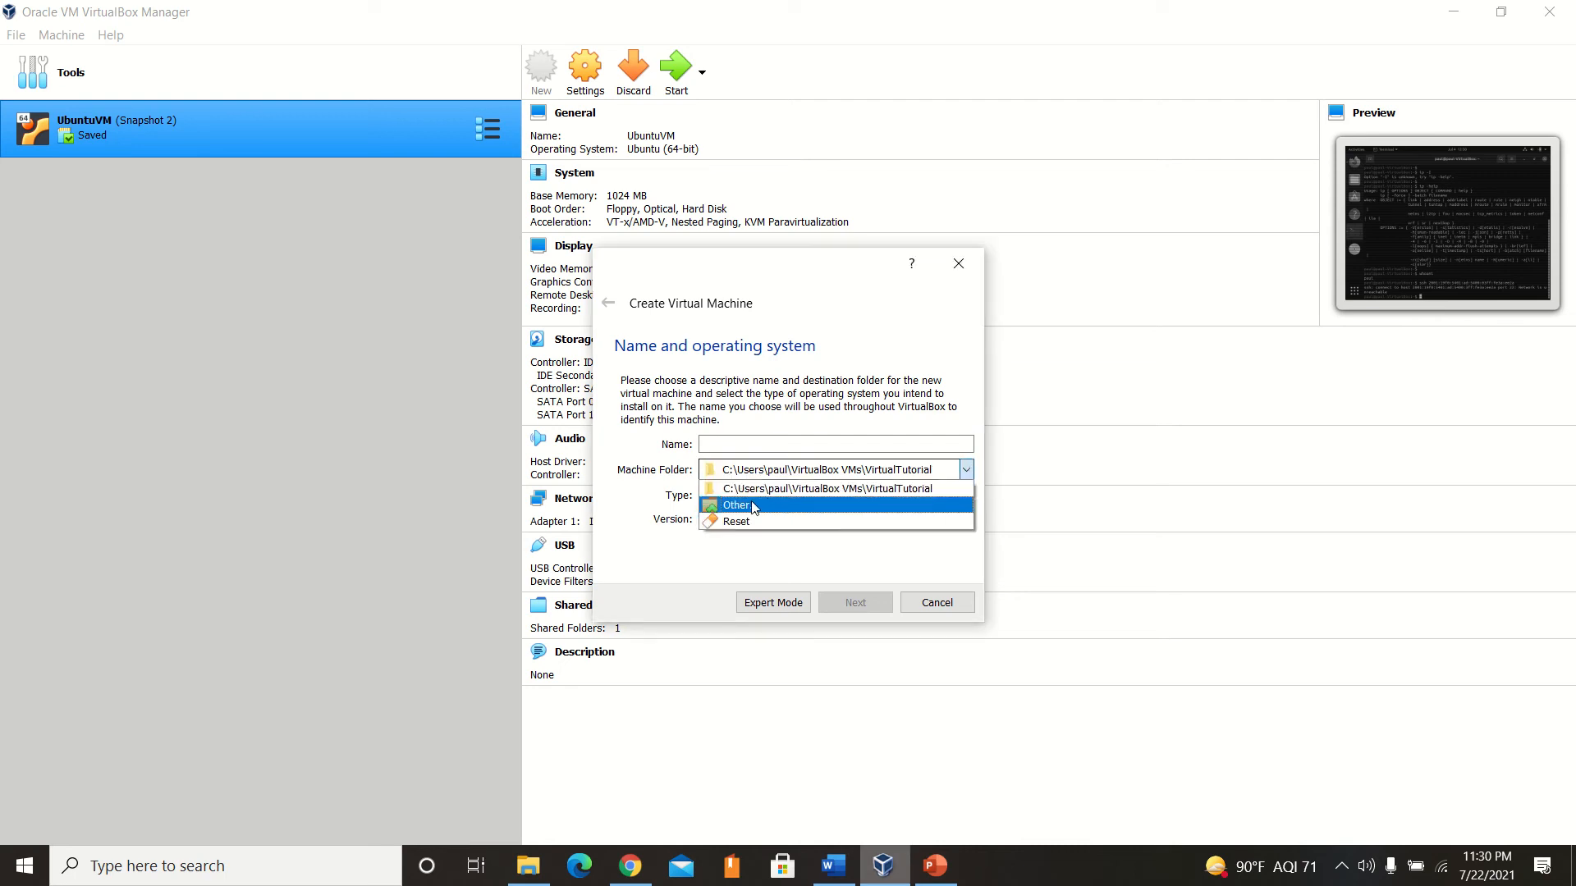
left_click(748, 444)
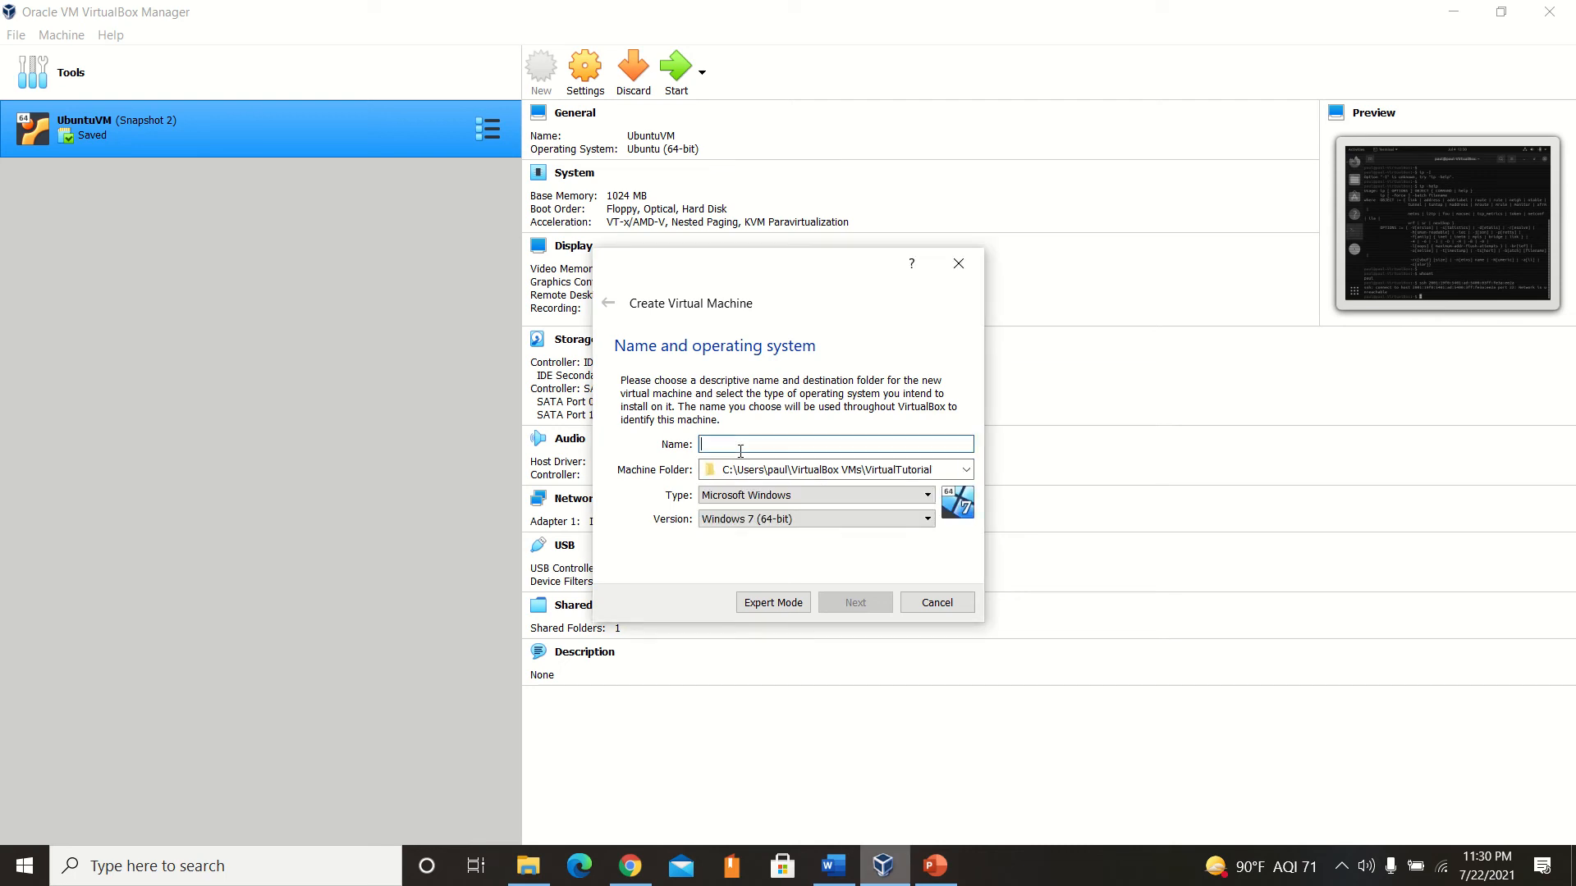
mouse_move(671, 7)
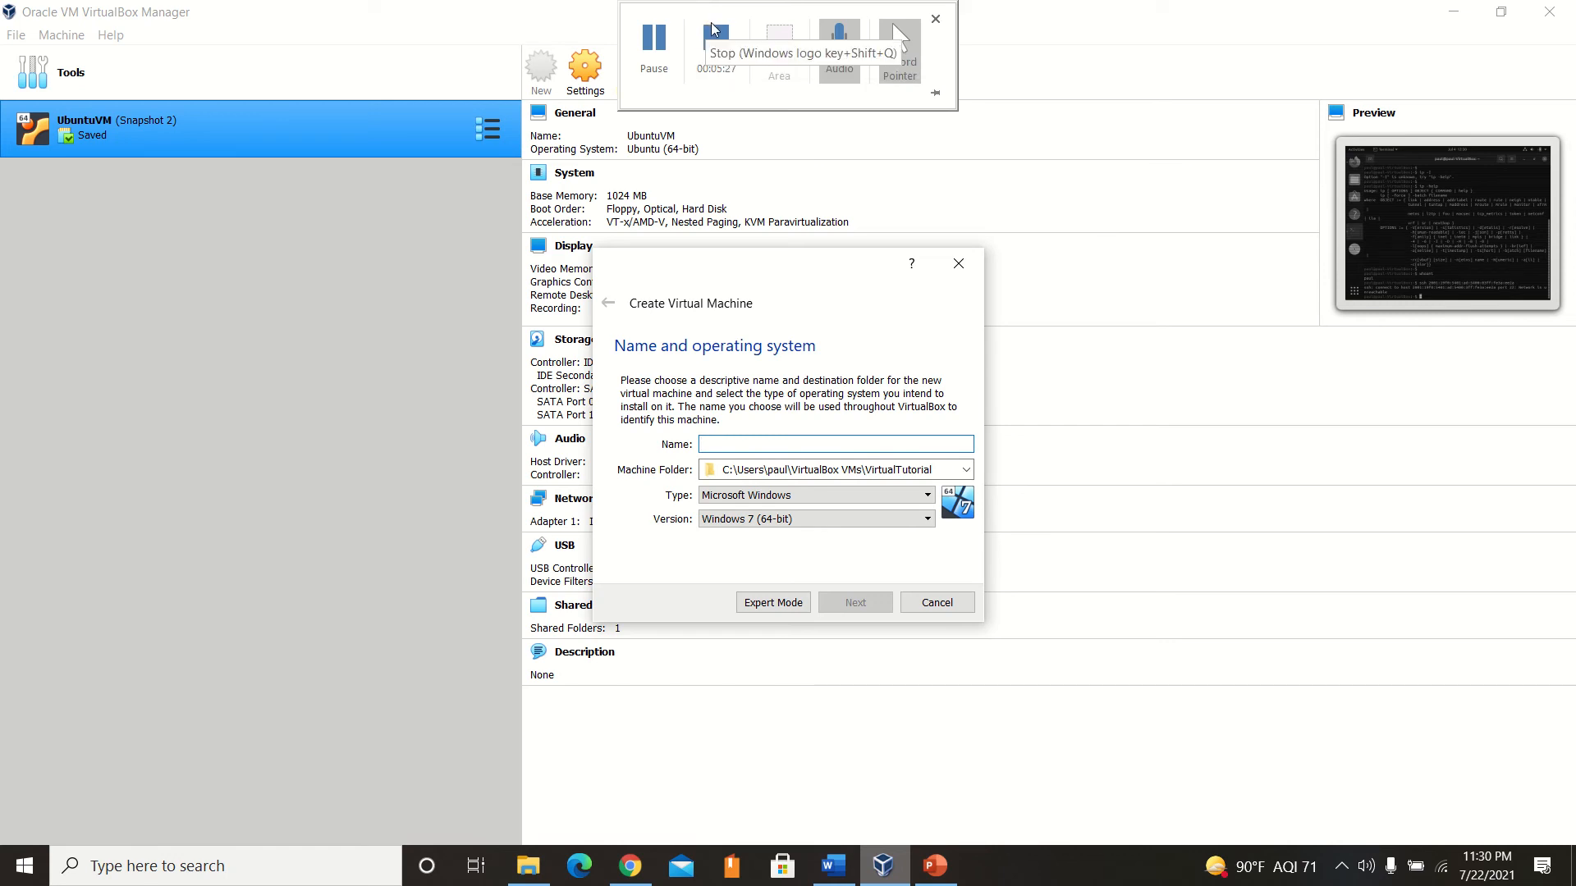
type("sm")
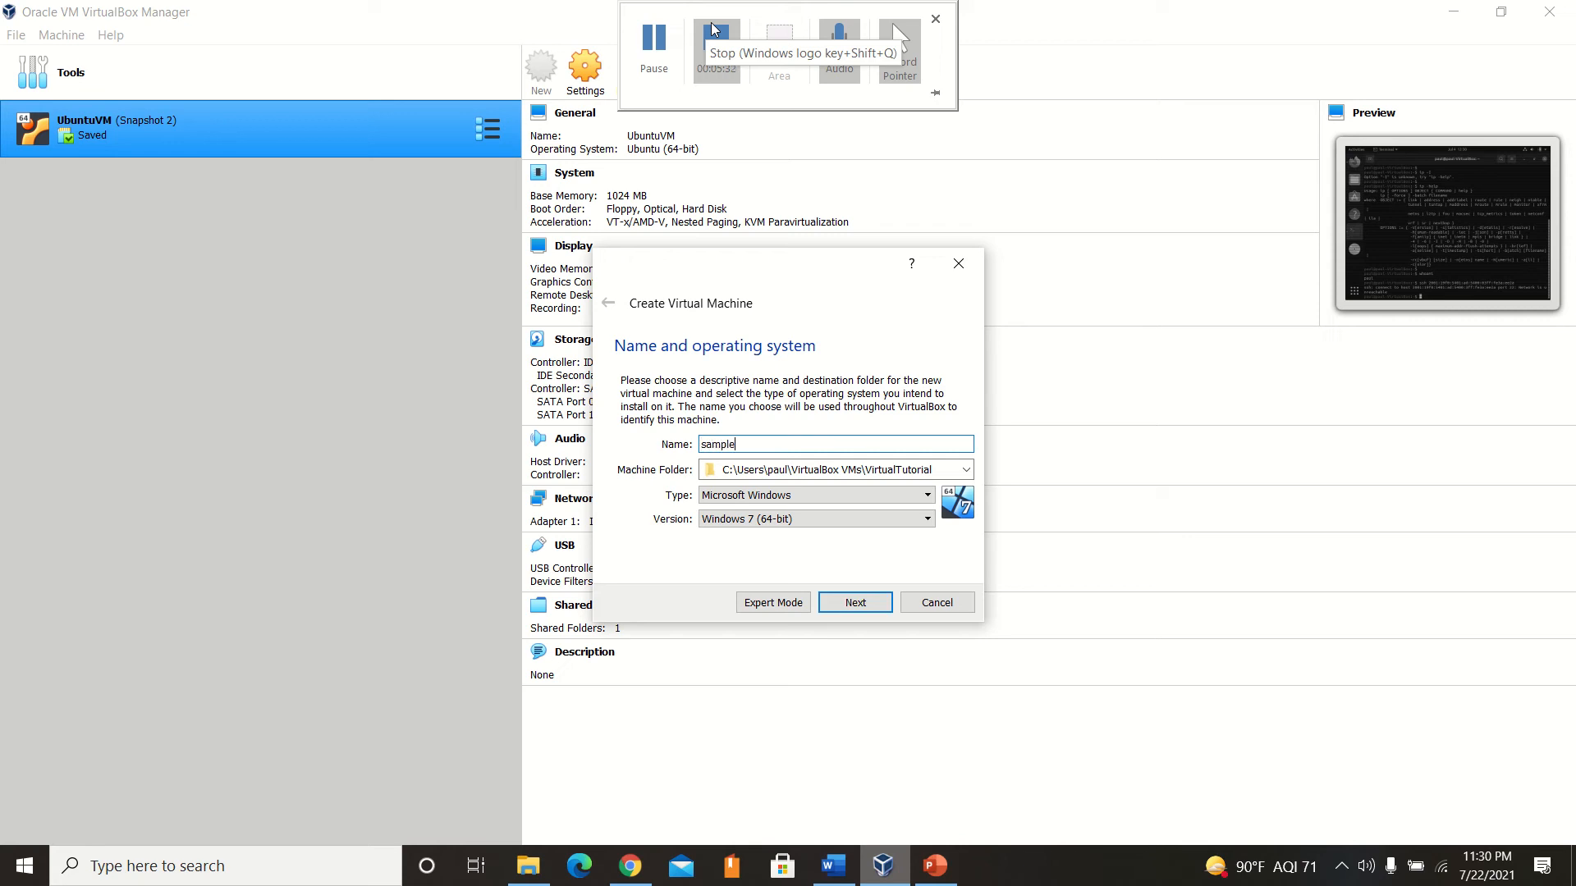
left_click(714, 30)
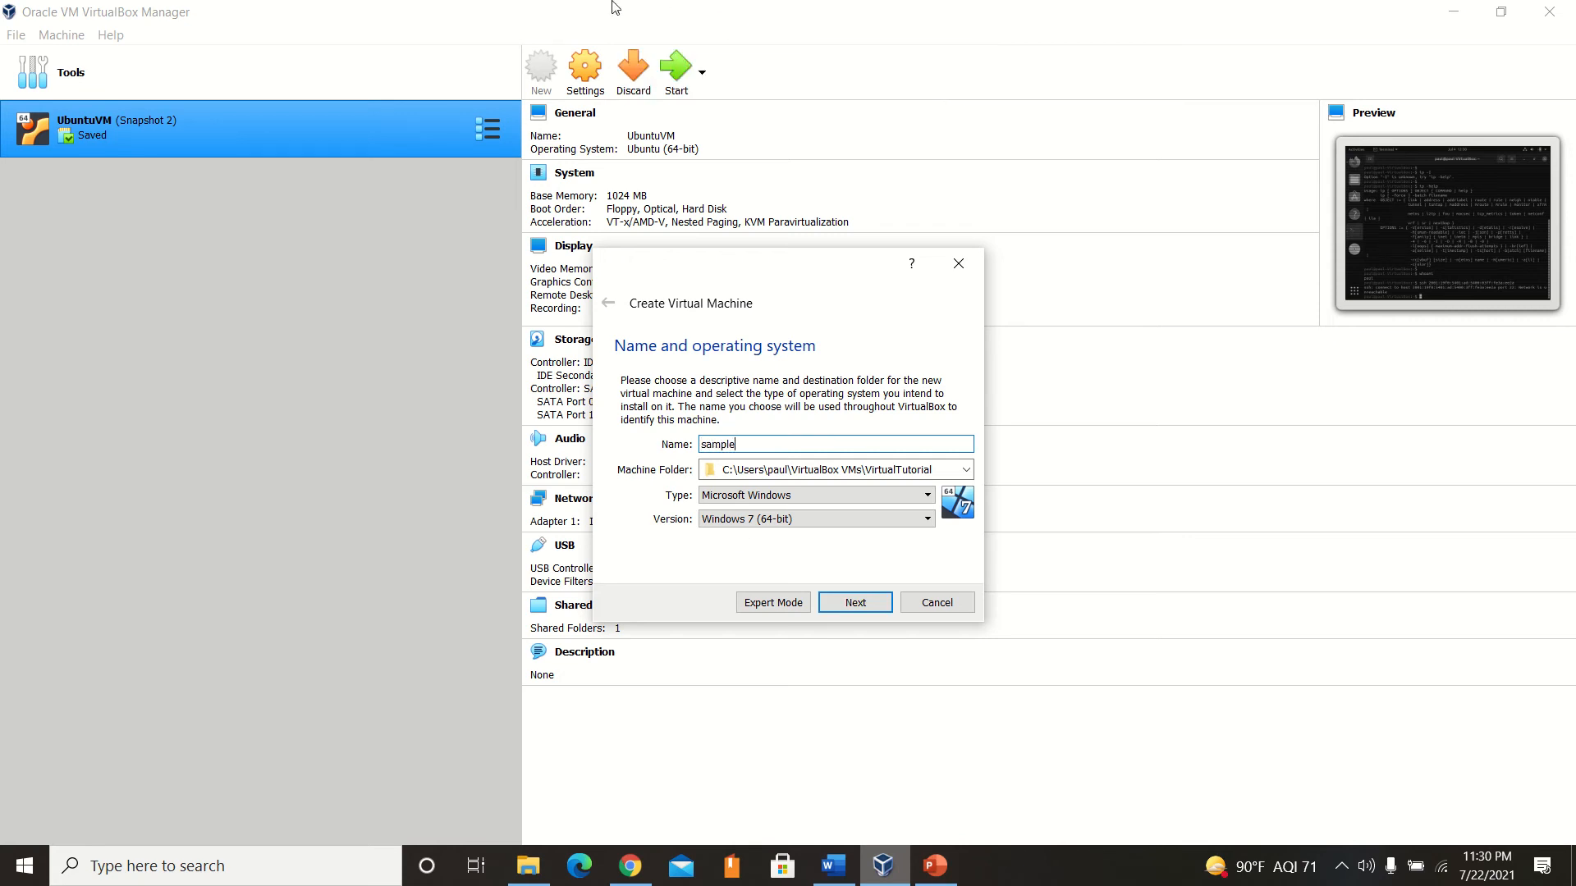
Set the new machine's operating system type to Linux and its version to Ubuntu (64-bit).
left_click(730, 496)
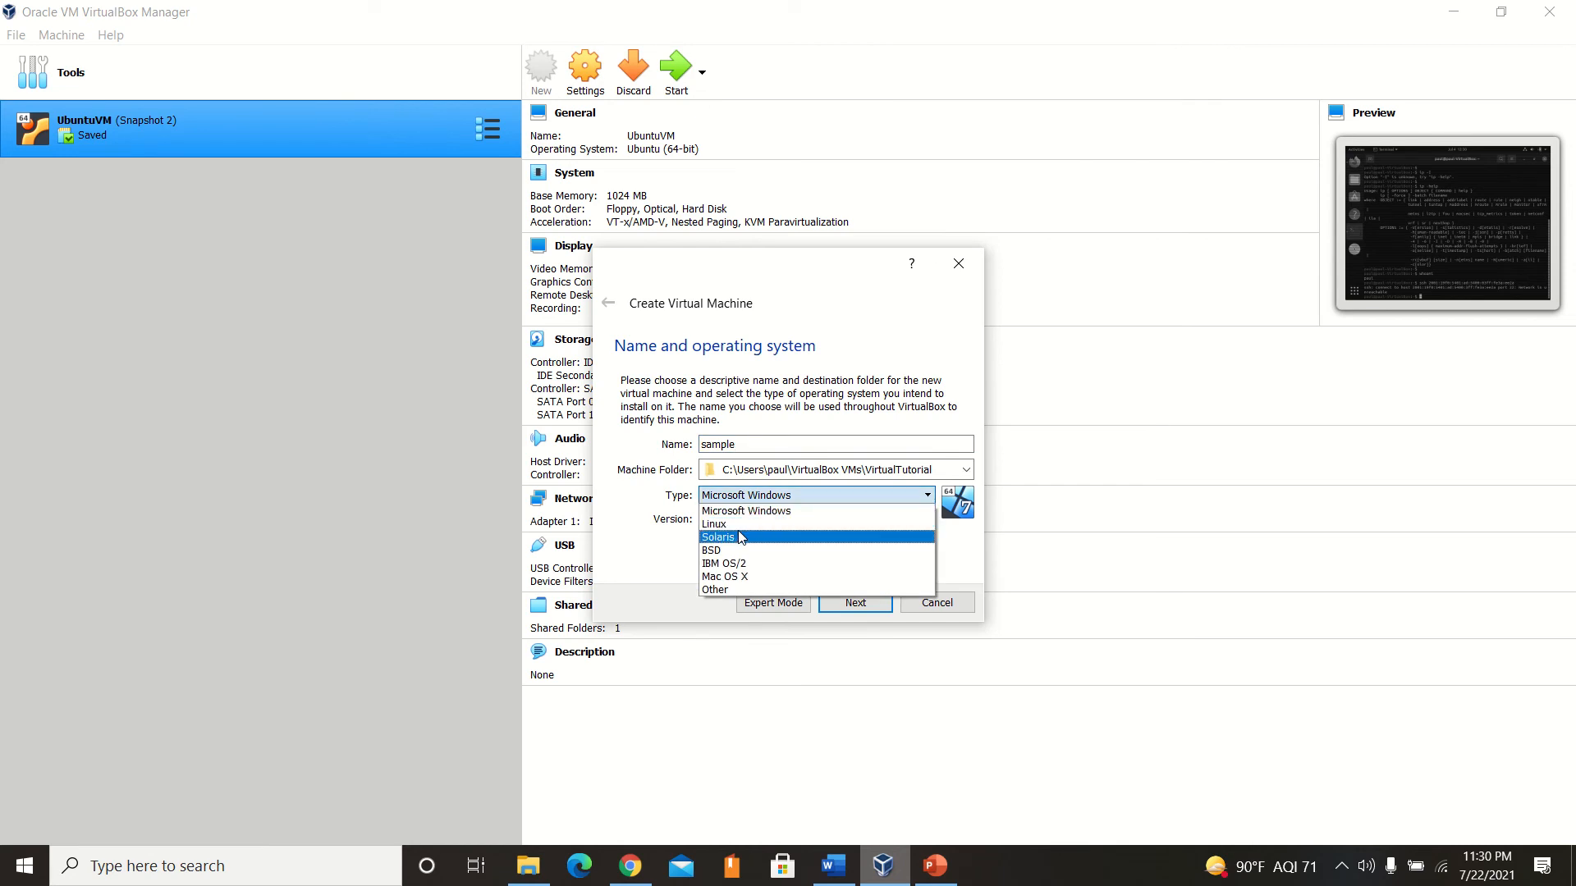
left_click(728, 525)
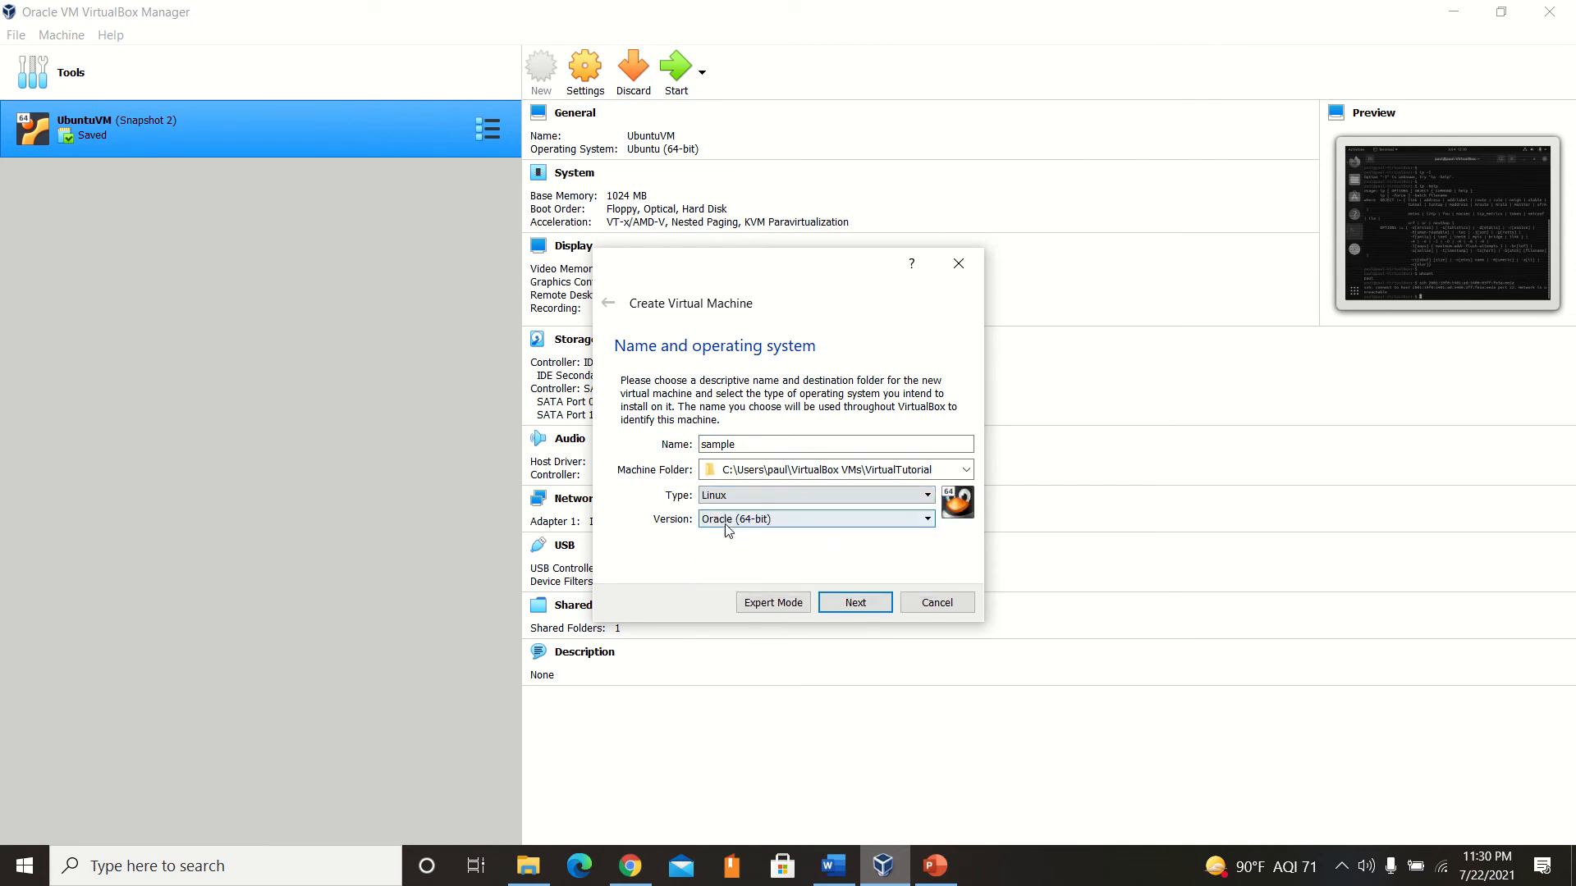
left_click(730, 524)
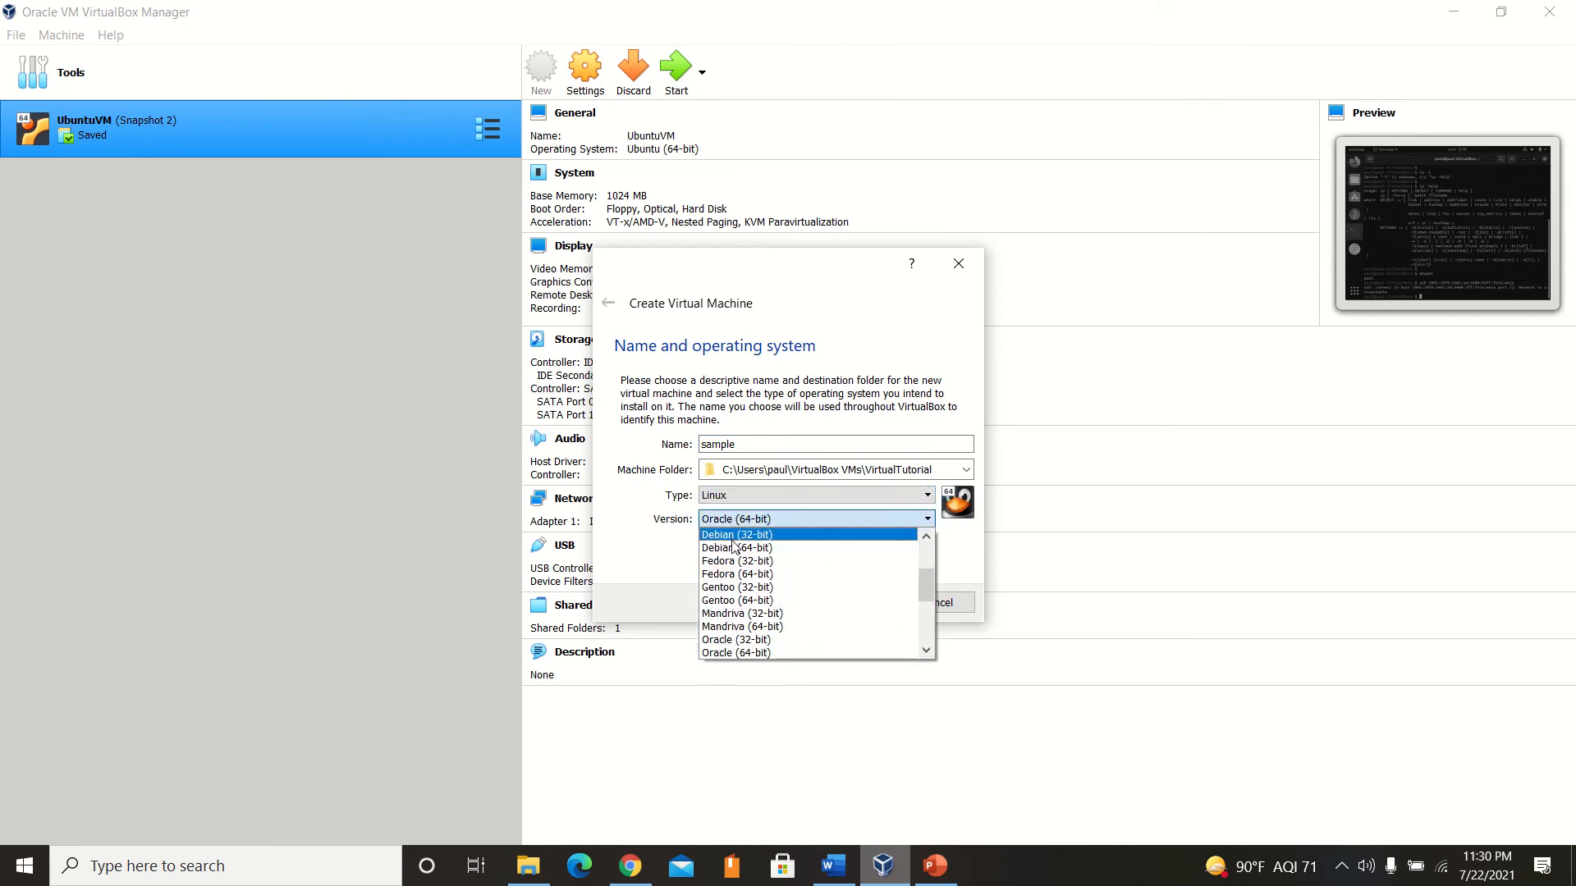
scroll(768, 543, "up", 2)
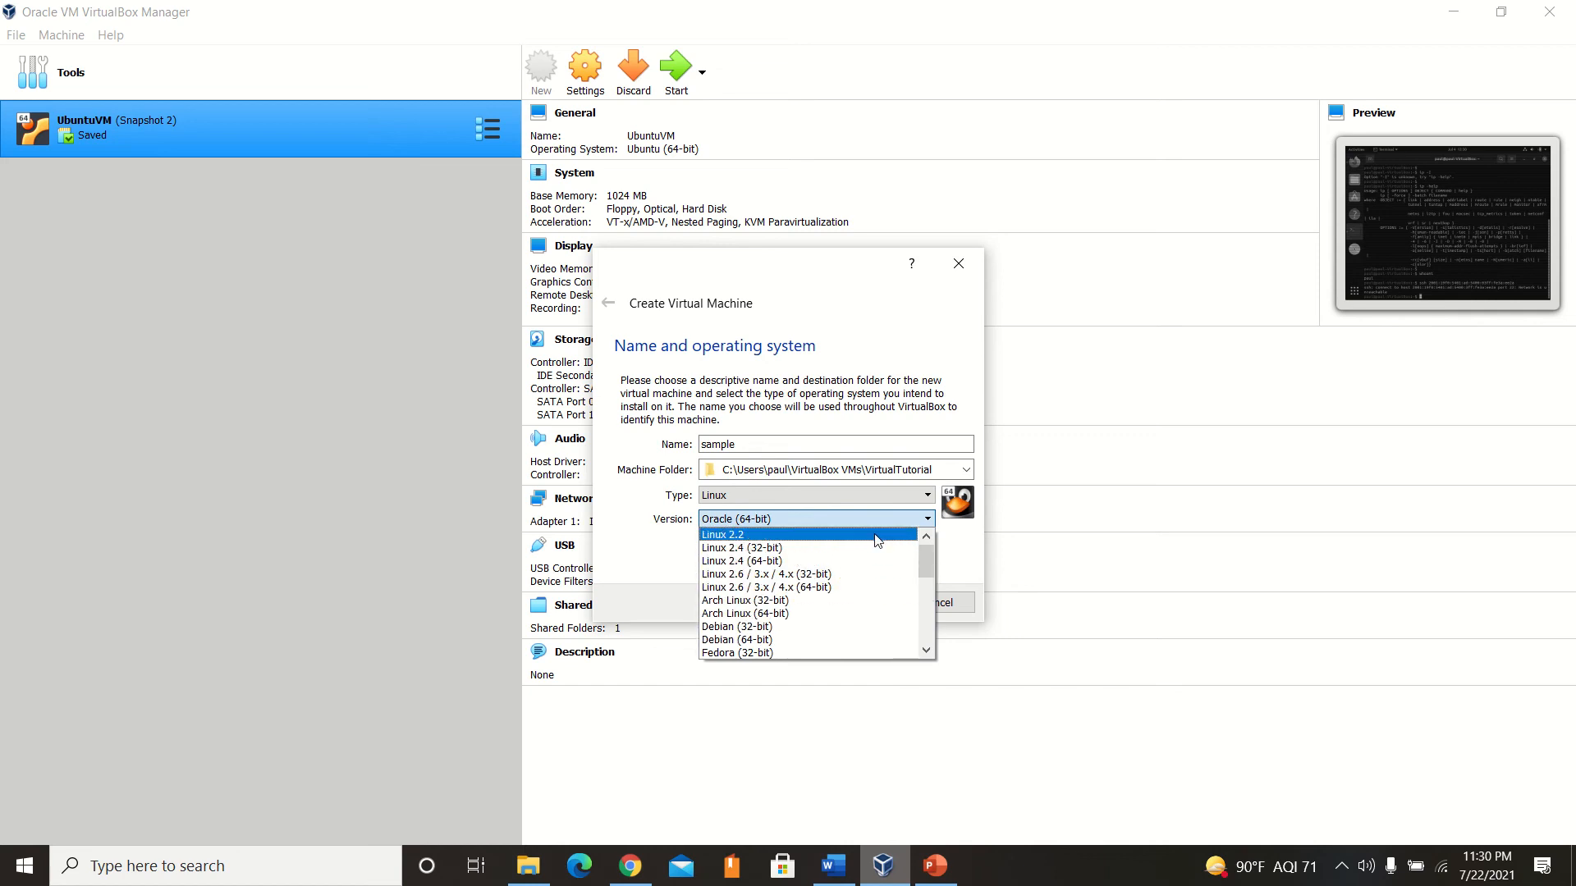
scroll(881, 552, "down", 5)
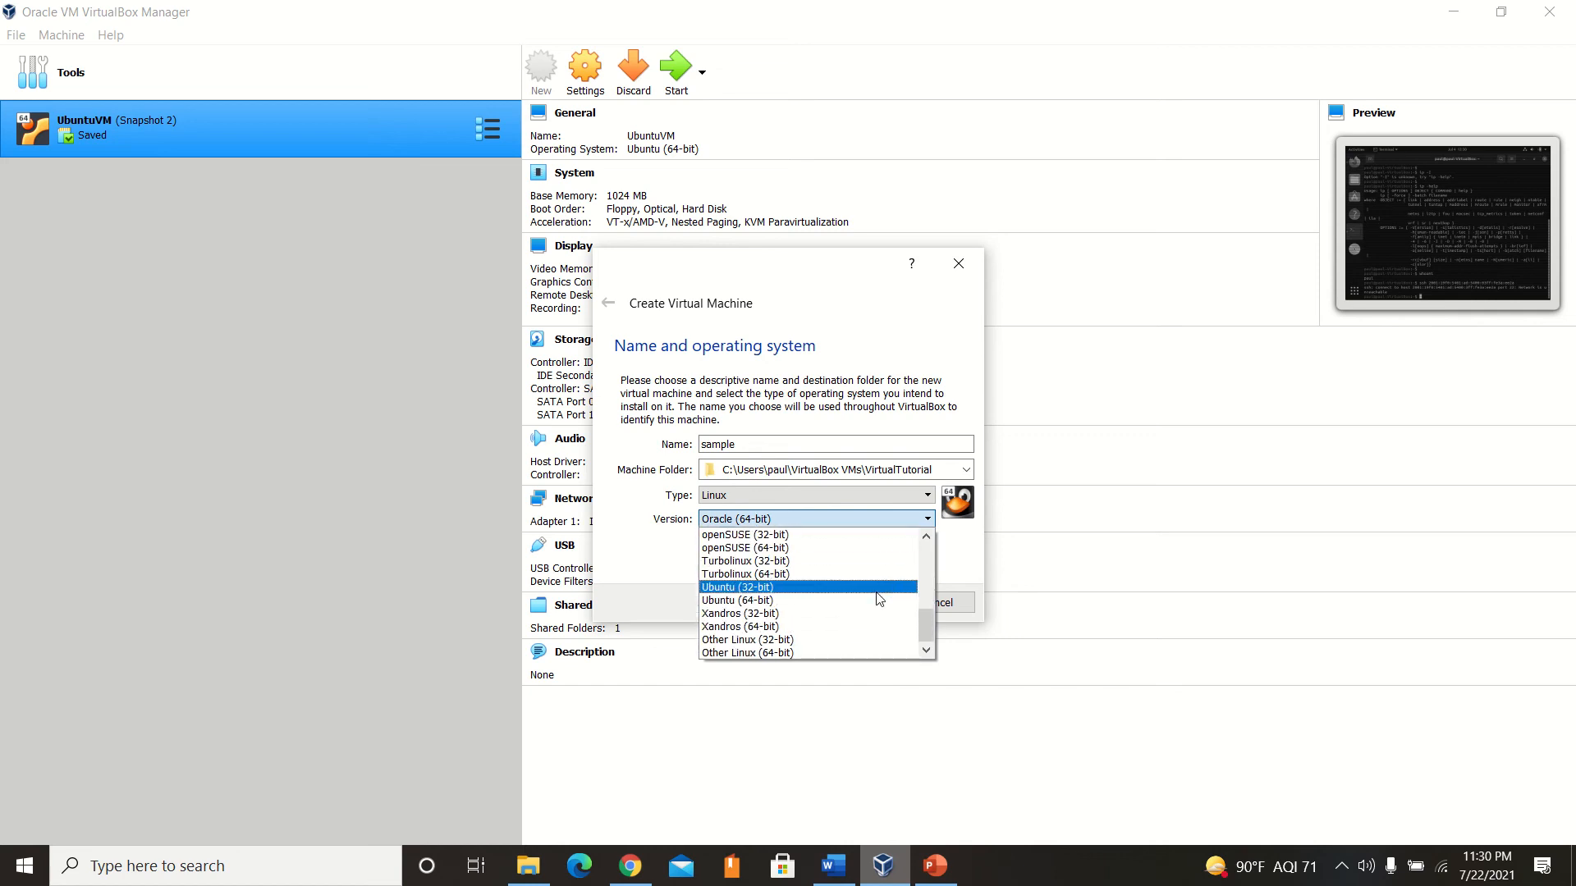
left_click(728, 602)
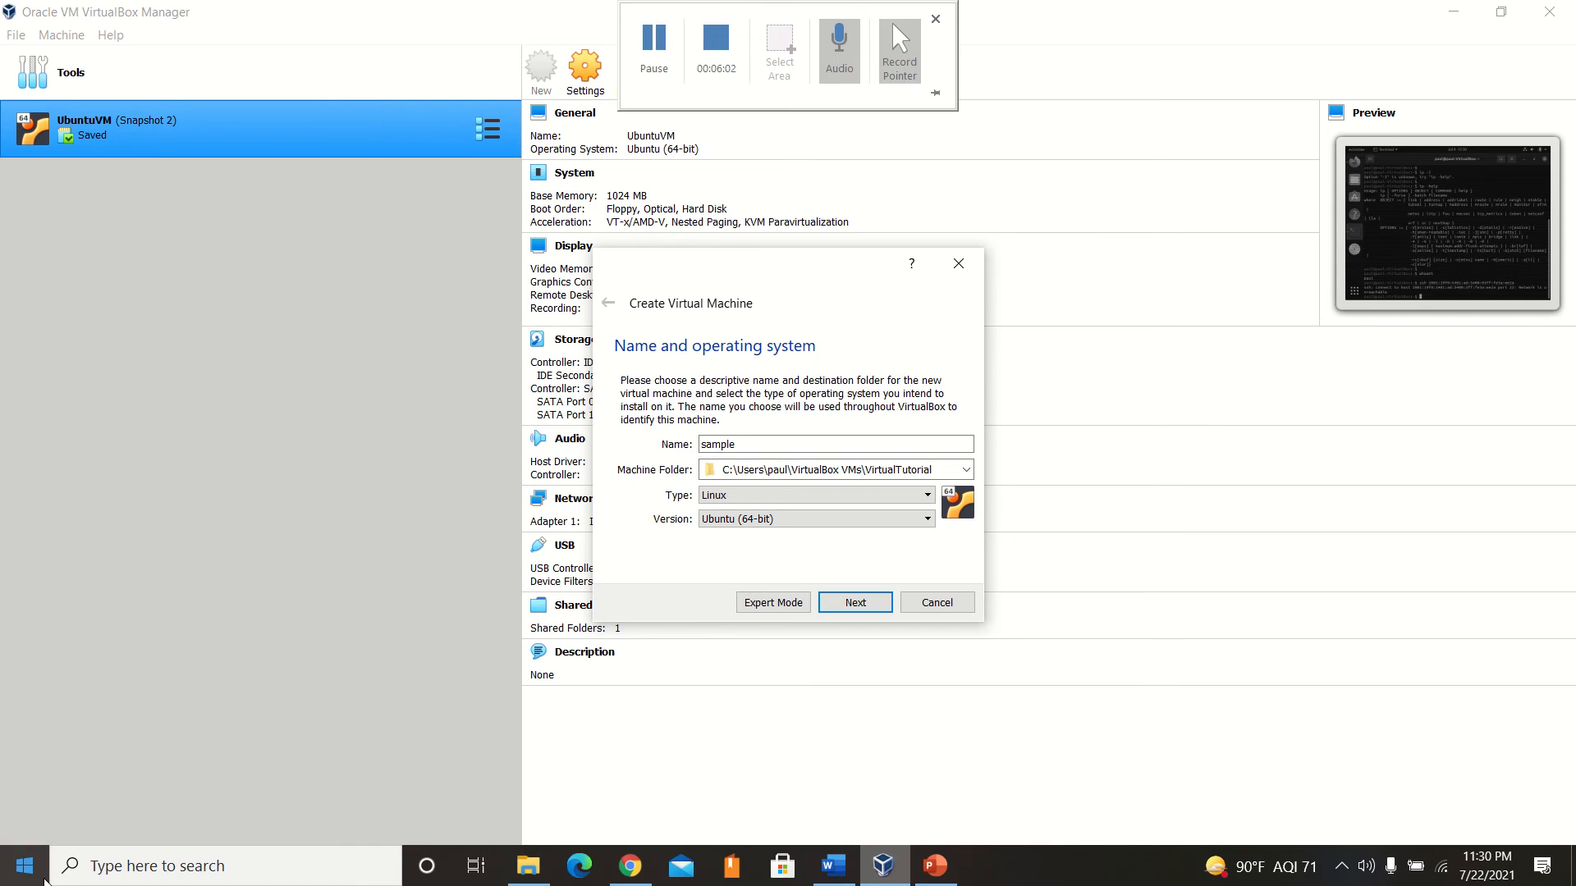
Search Windows for System Information, check the computer's System Type in the system summary, and close the window.
left_click(260, 861)
type("system")
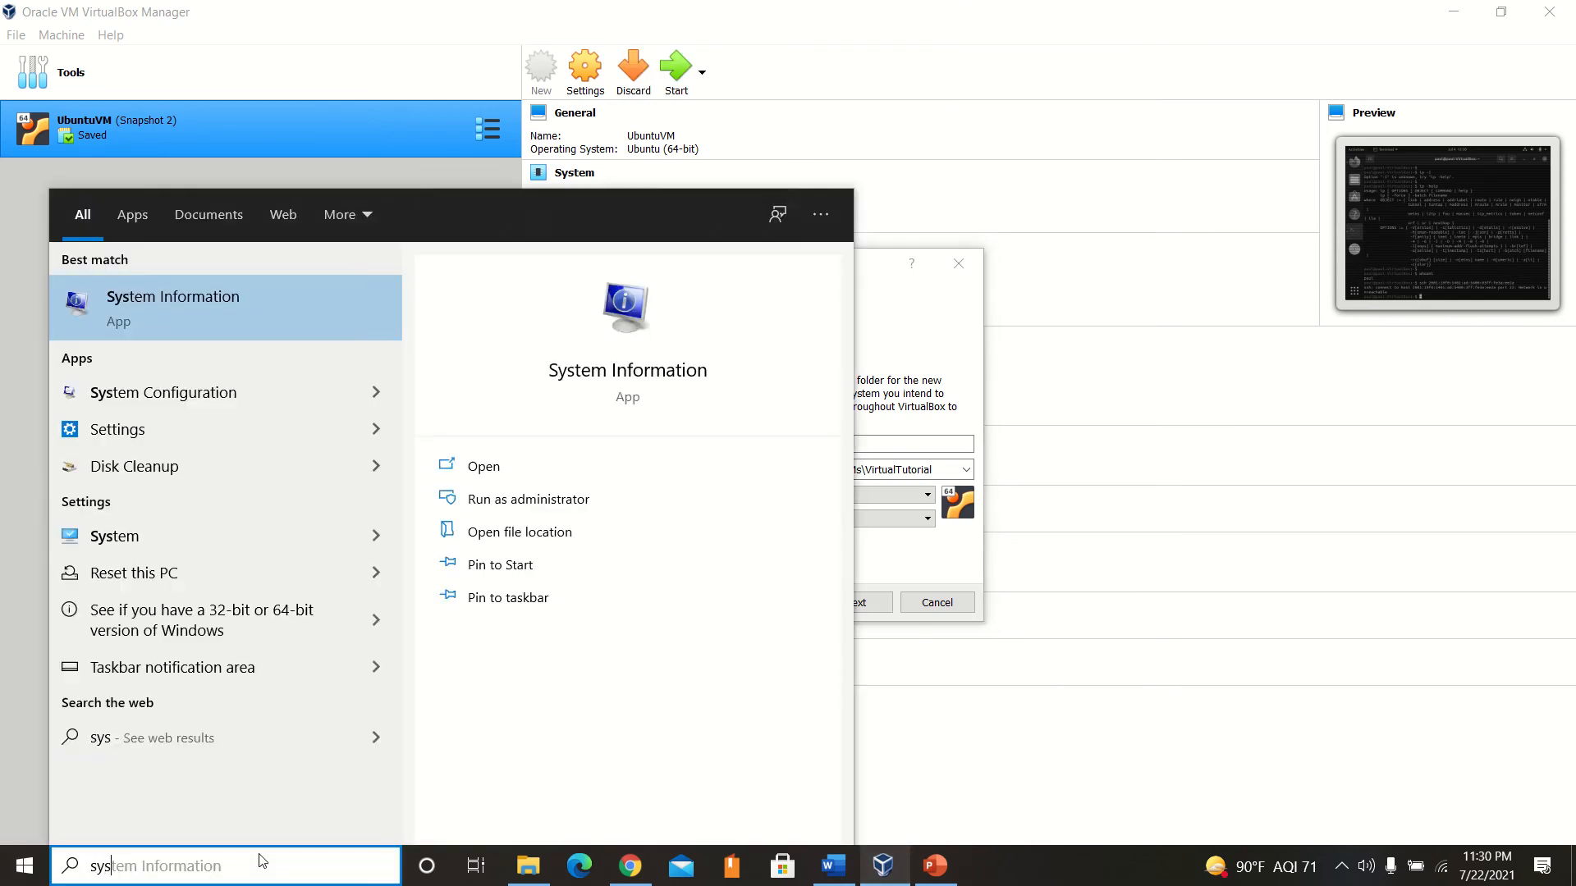
left_click(230, 311)
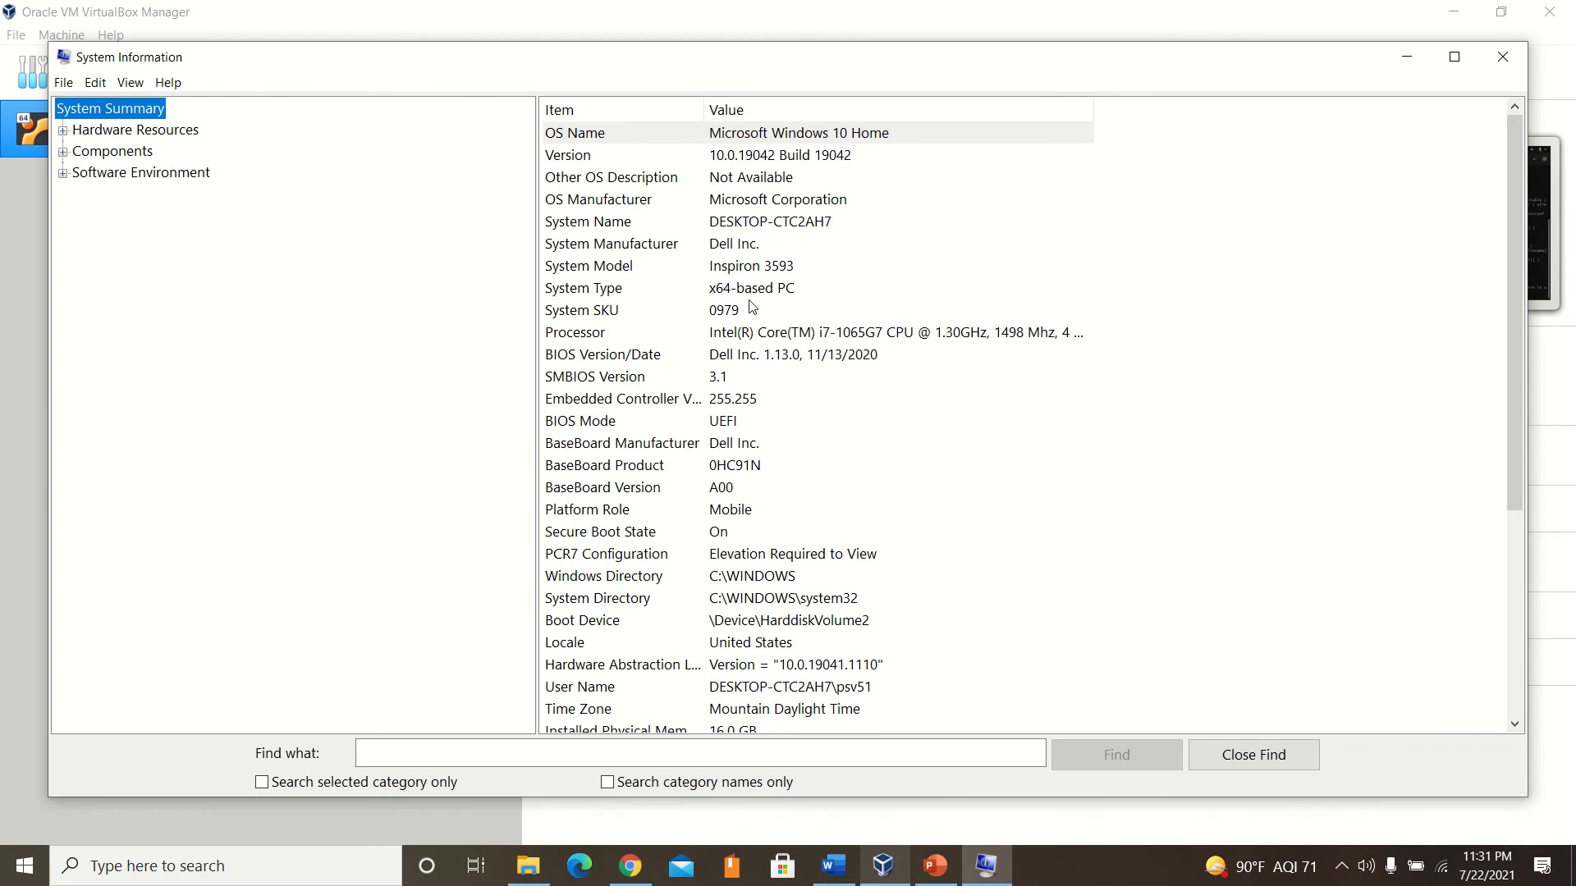
left_click(751, 292)
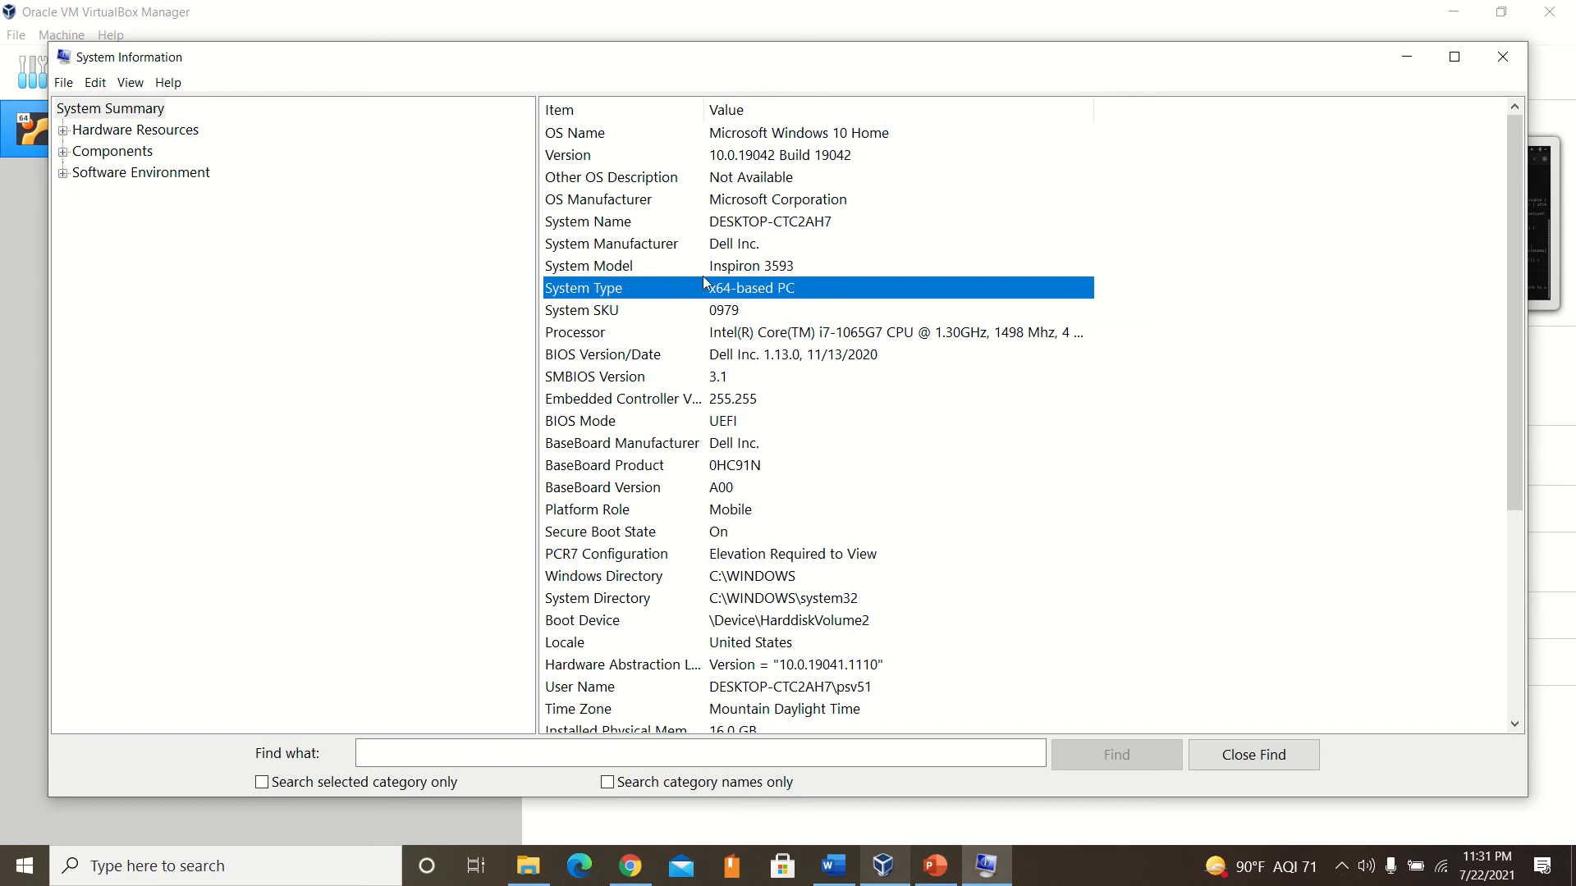
left_click(1501, 71)
mouse_move(755, 25)
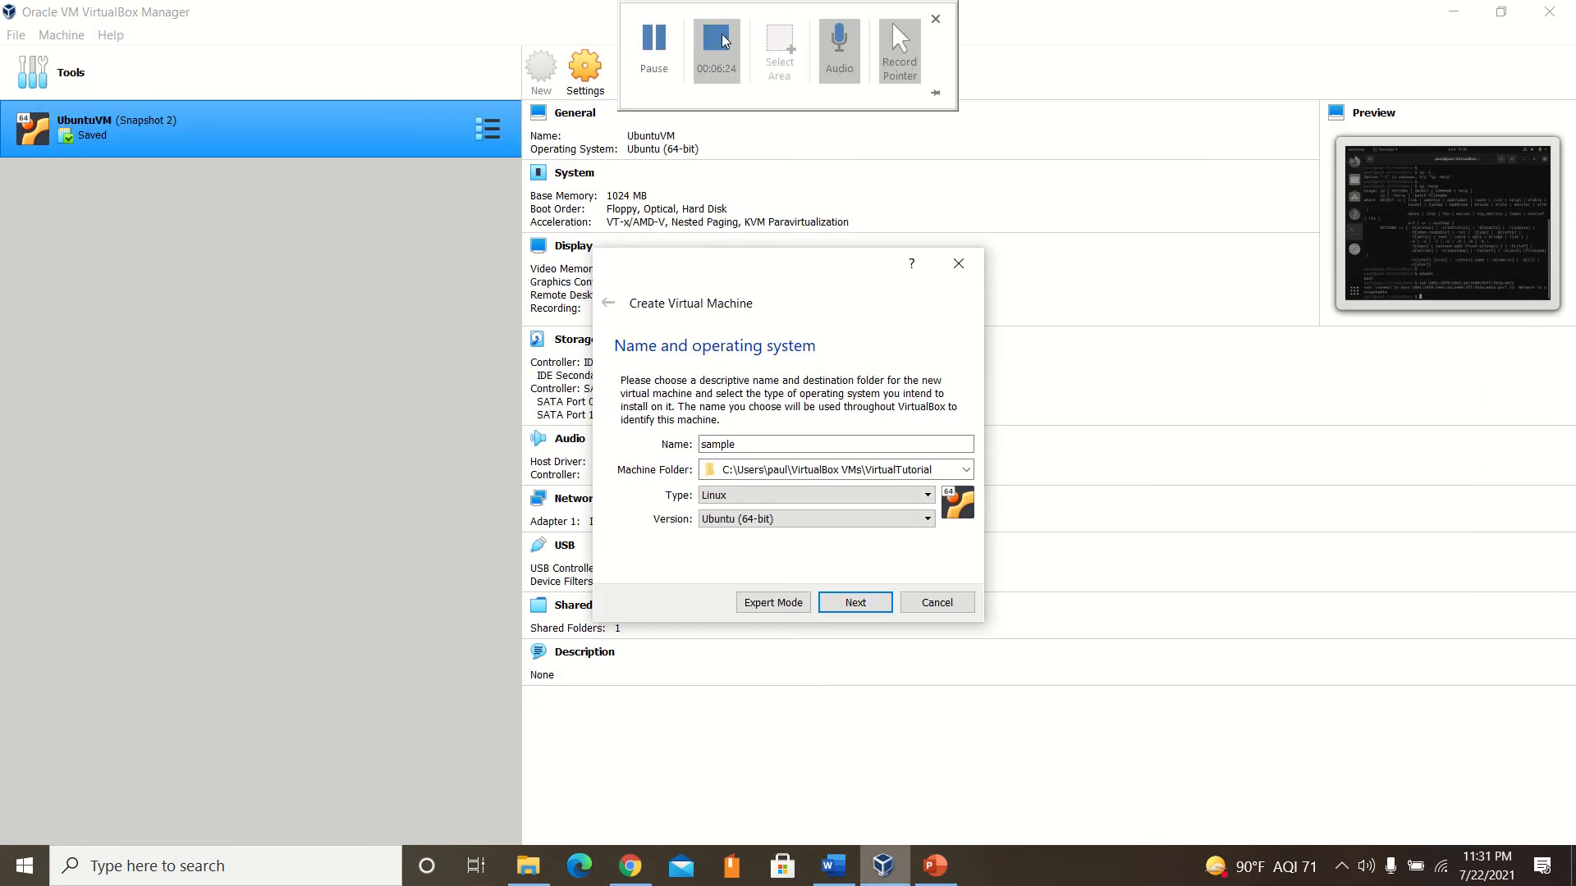
Keep Ubuntu (64-bit) as the version and accept 1024 MB as the virtual machine's memory size.
left_click(756, 524)
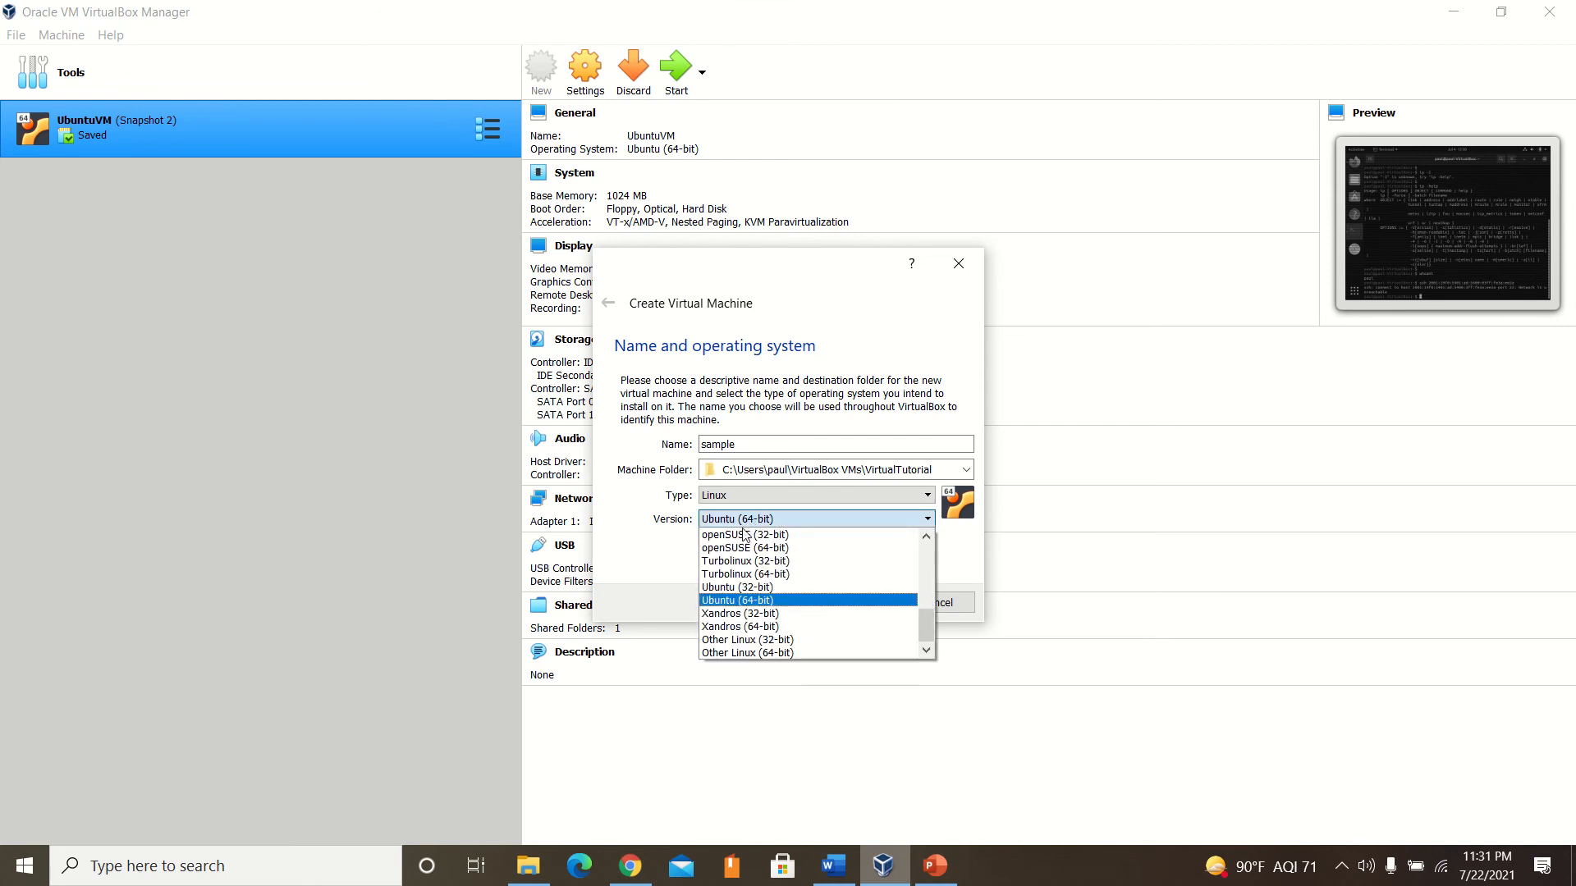
left_click(705, 520)
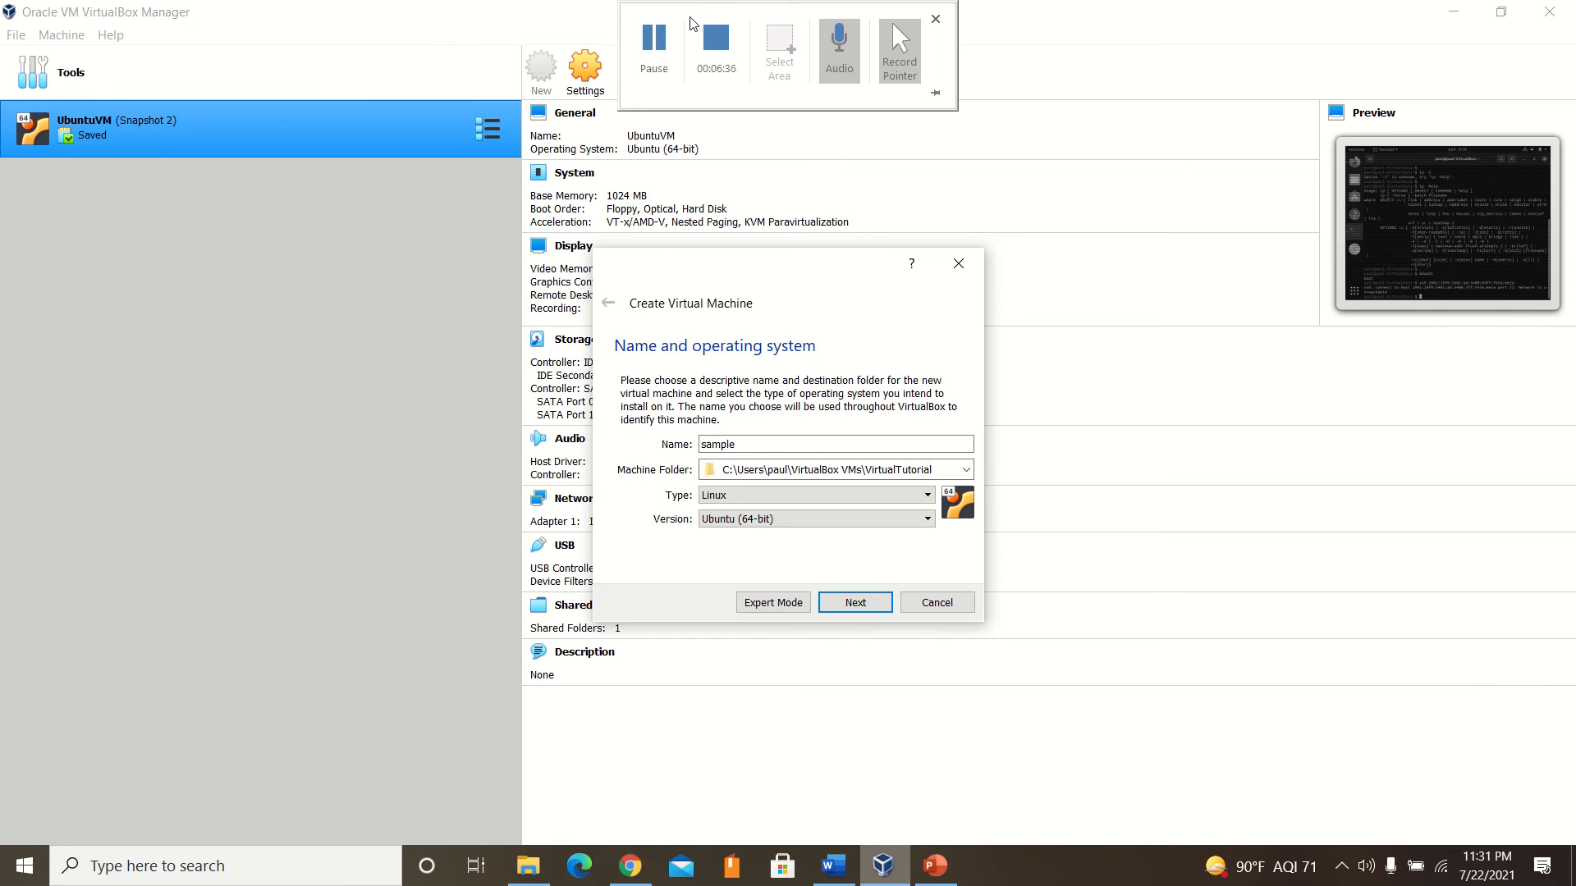
left_click(655, 53)
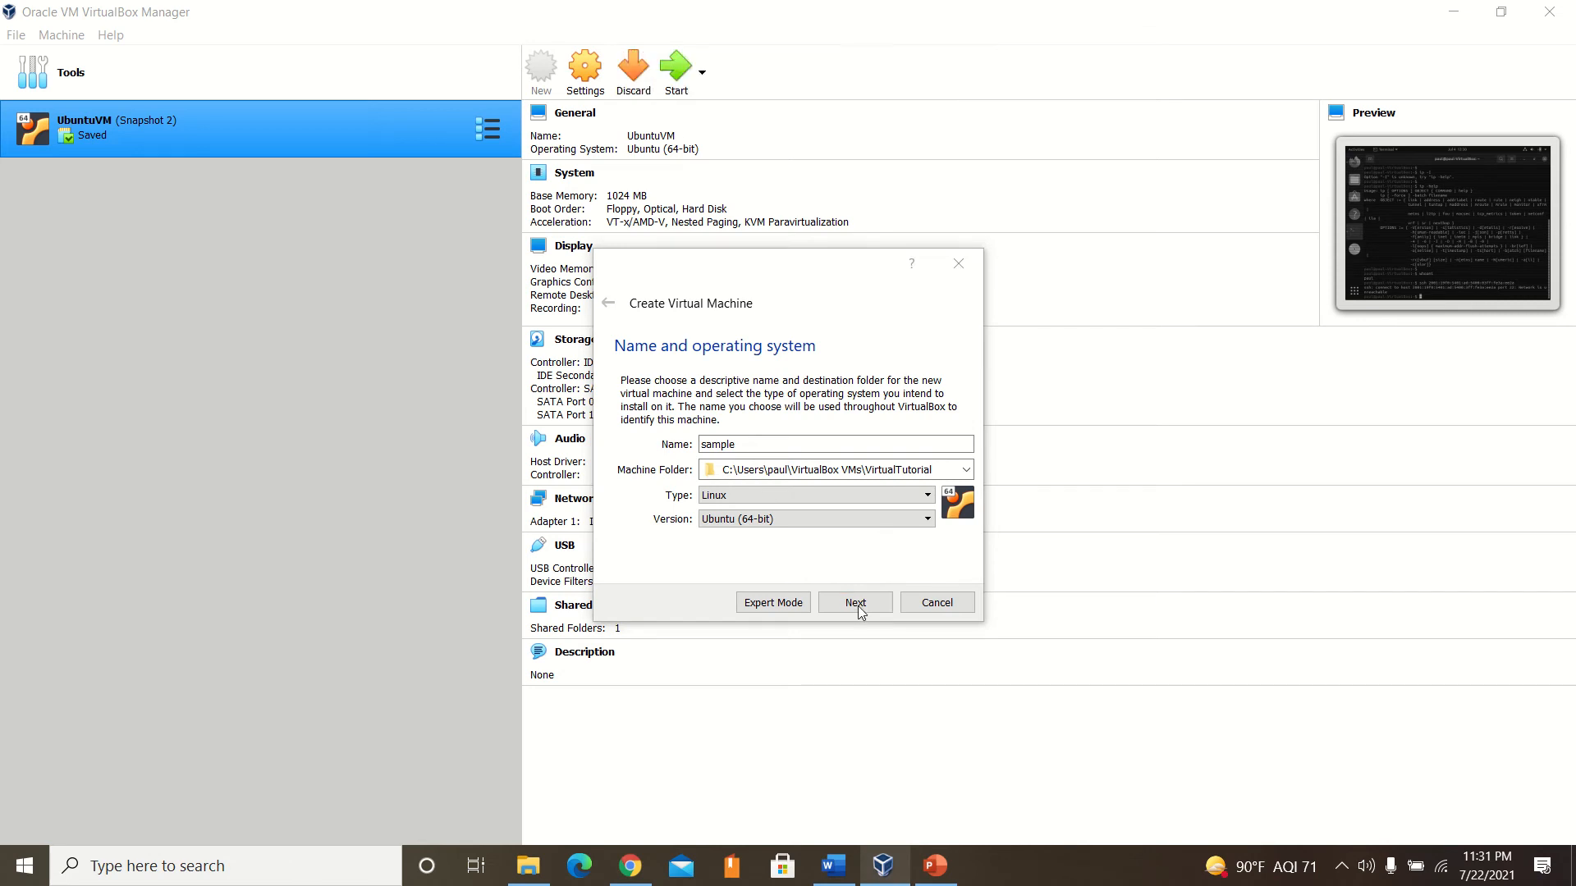
left_click(654, 45)
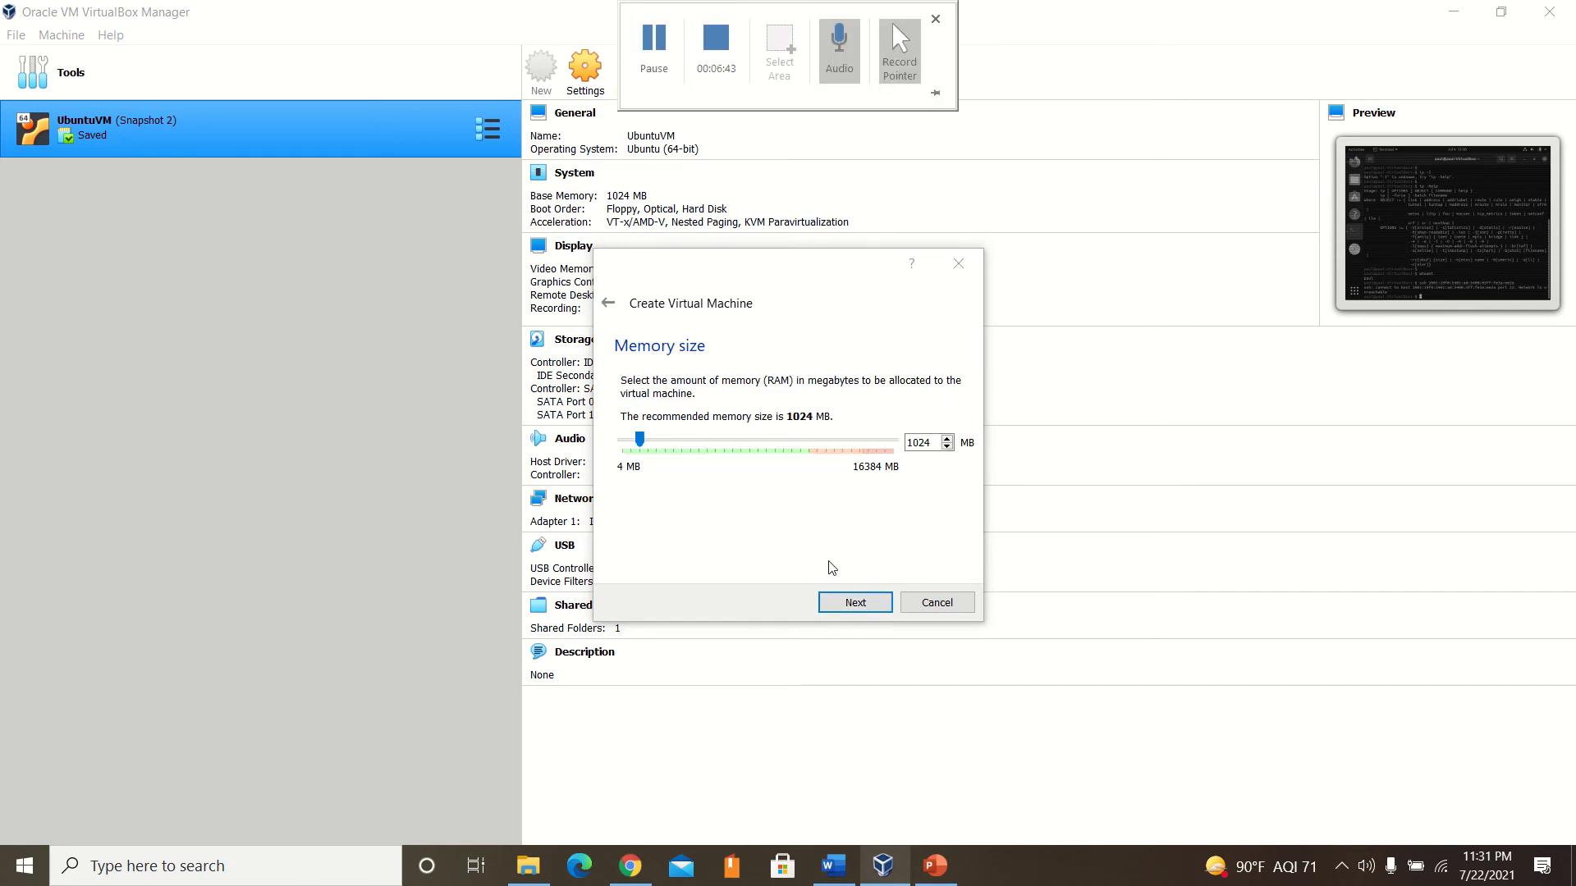
left_click(760, 519)
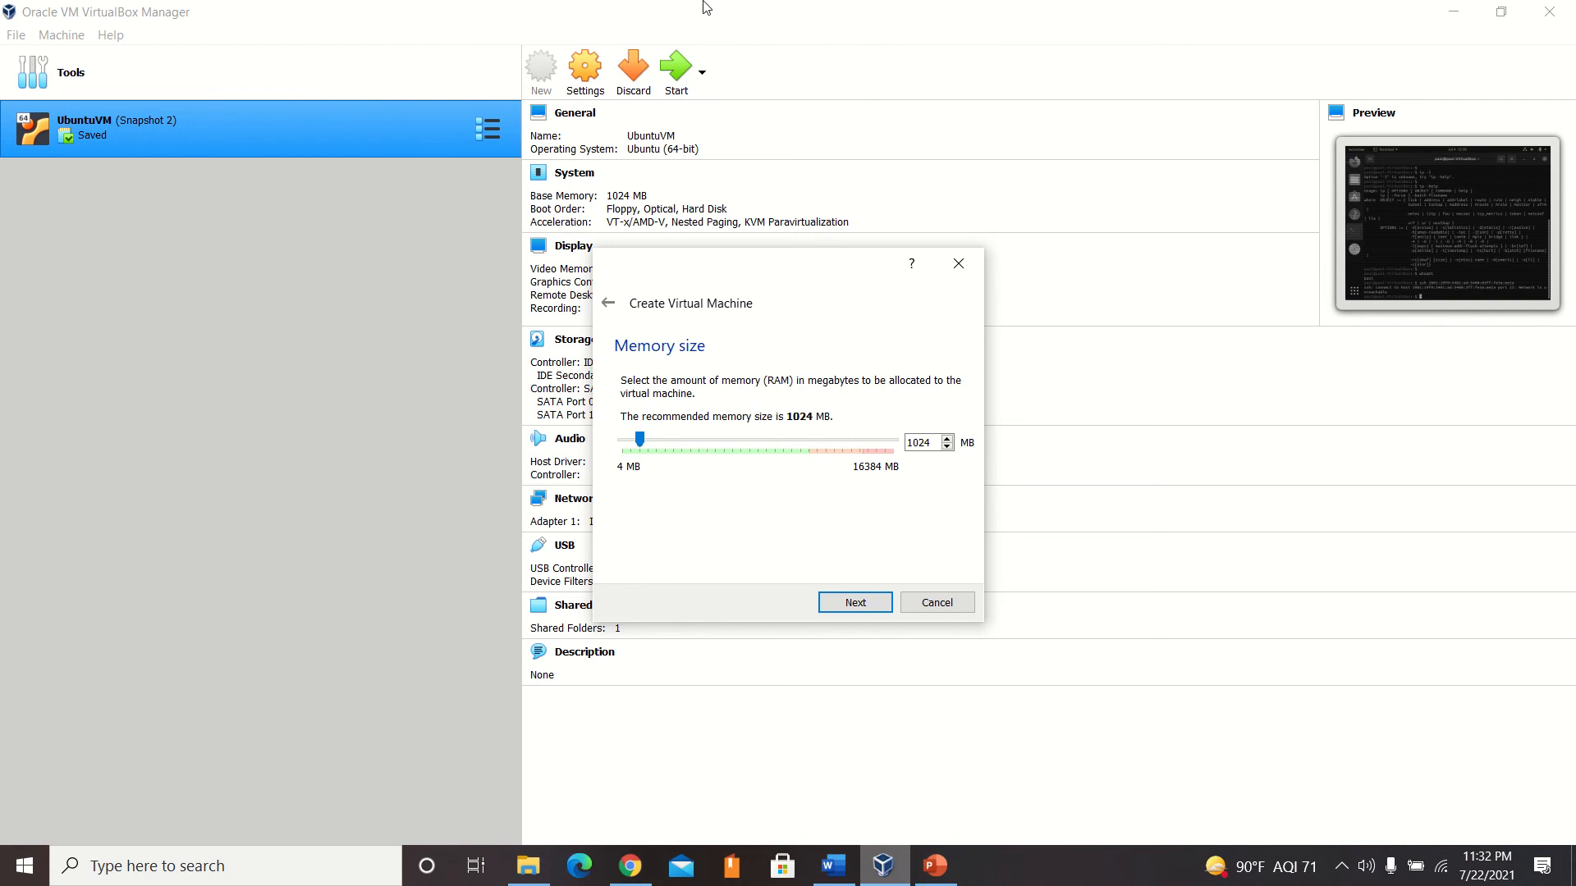
mouse_move(651, 2)
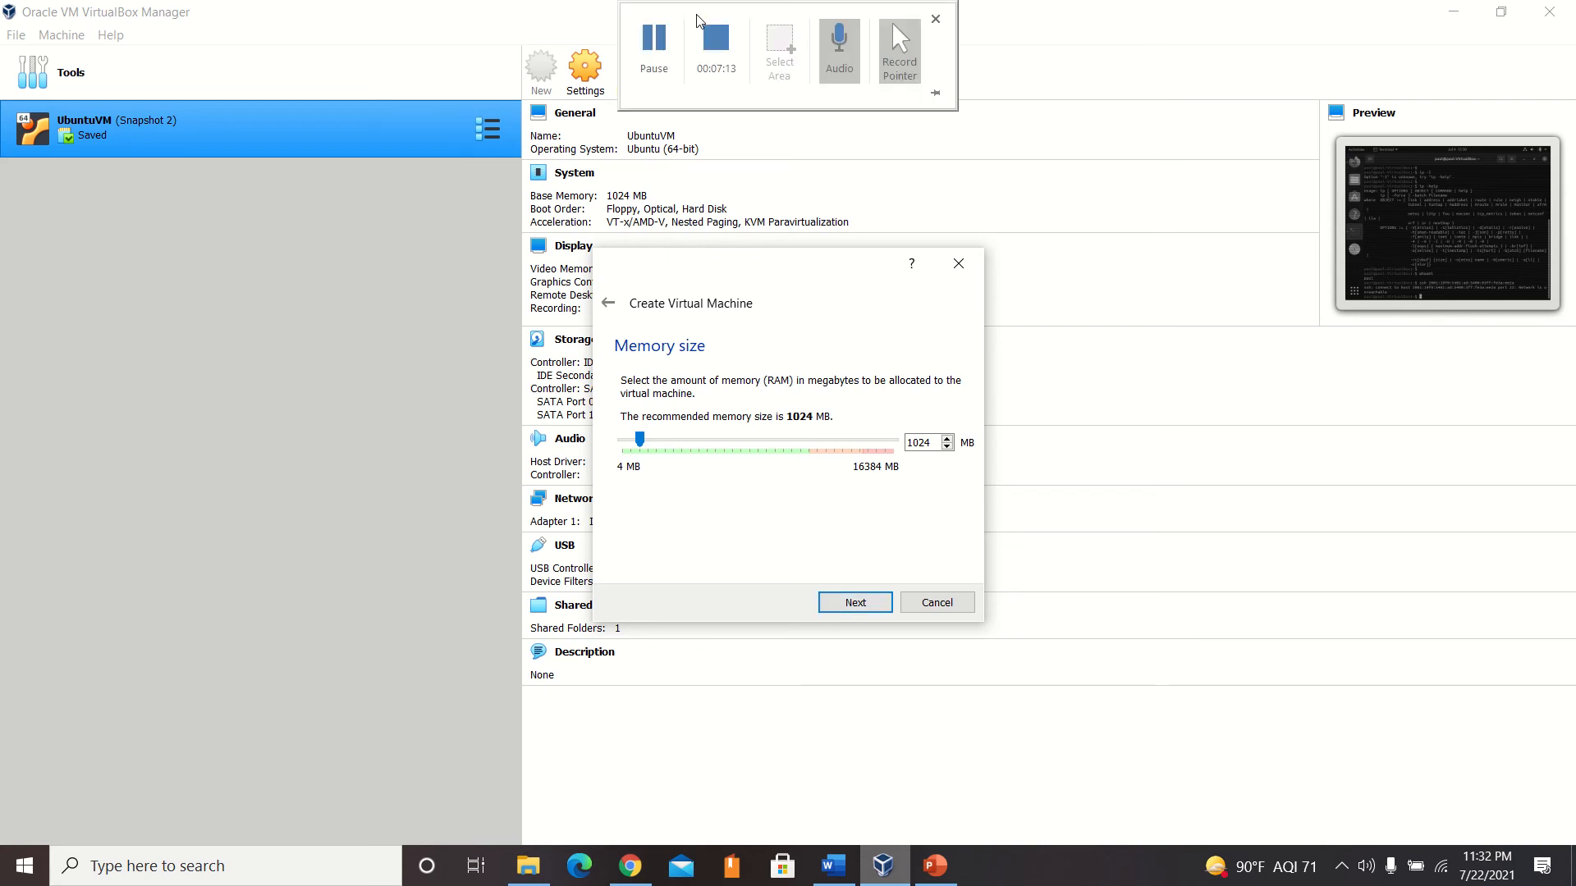
left_click(850, 606)
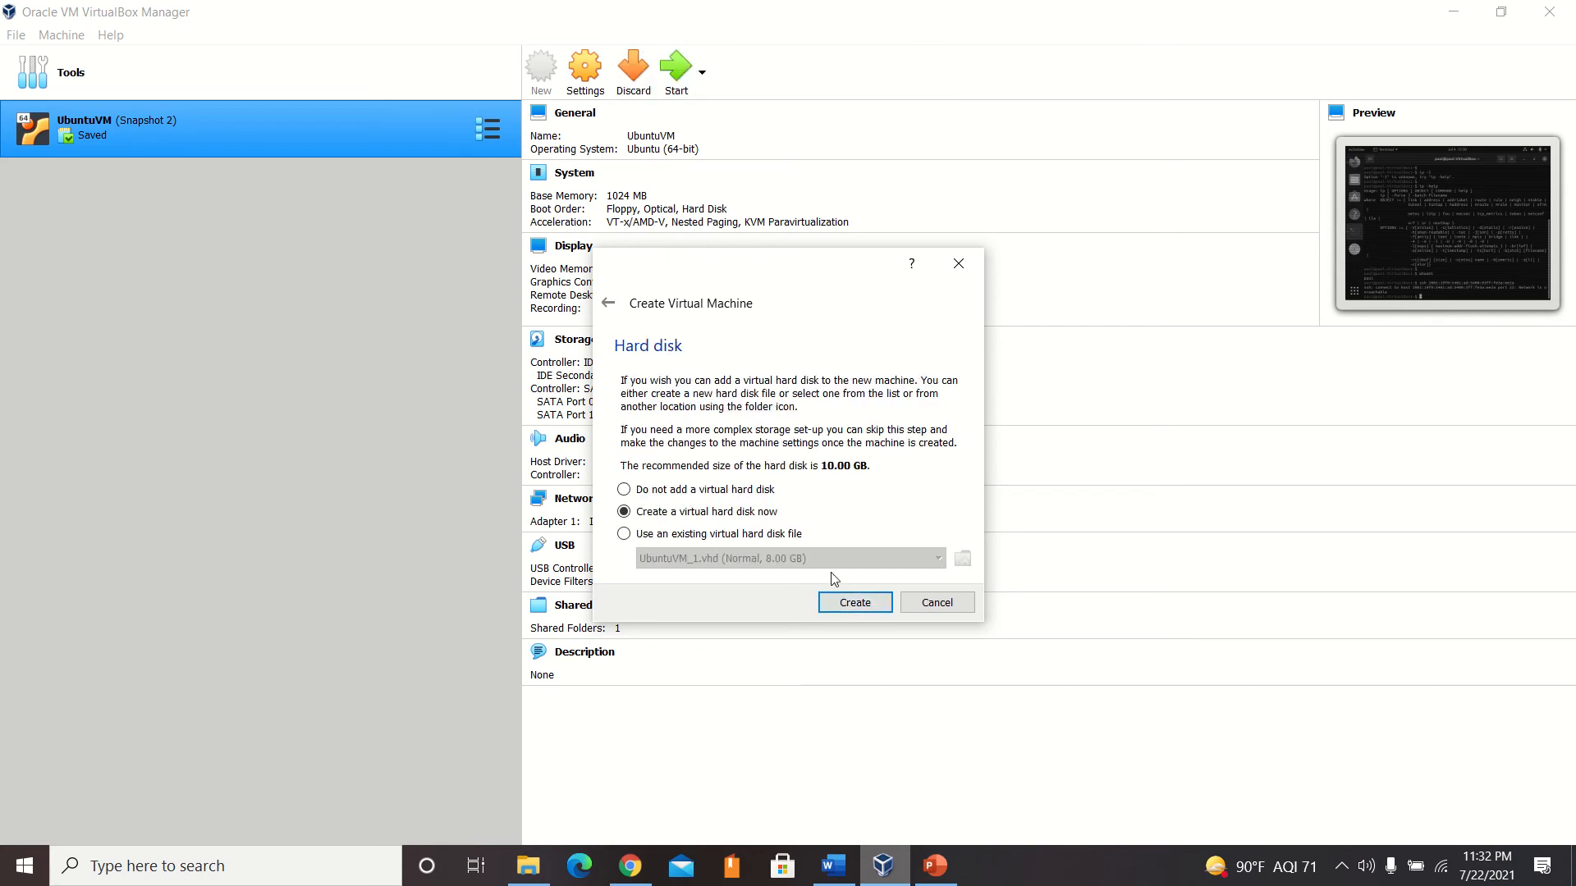
Create a dynamically allocated 10.00 GB VDI virtual hard disk for the machine, keeping the default sample.vdi file location.
mouse_move(618, 2)
left_click(831, 601)
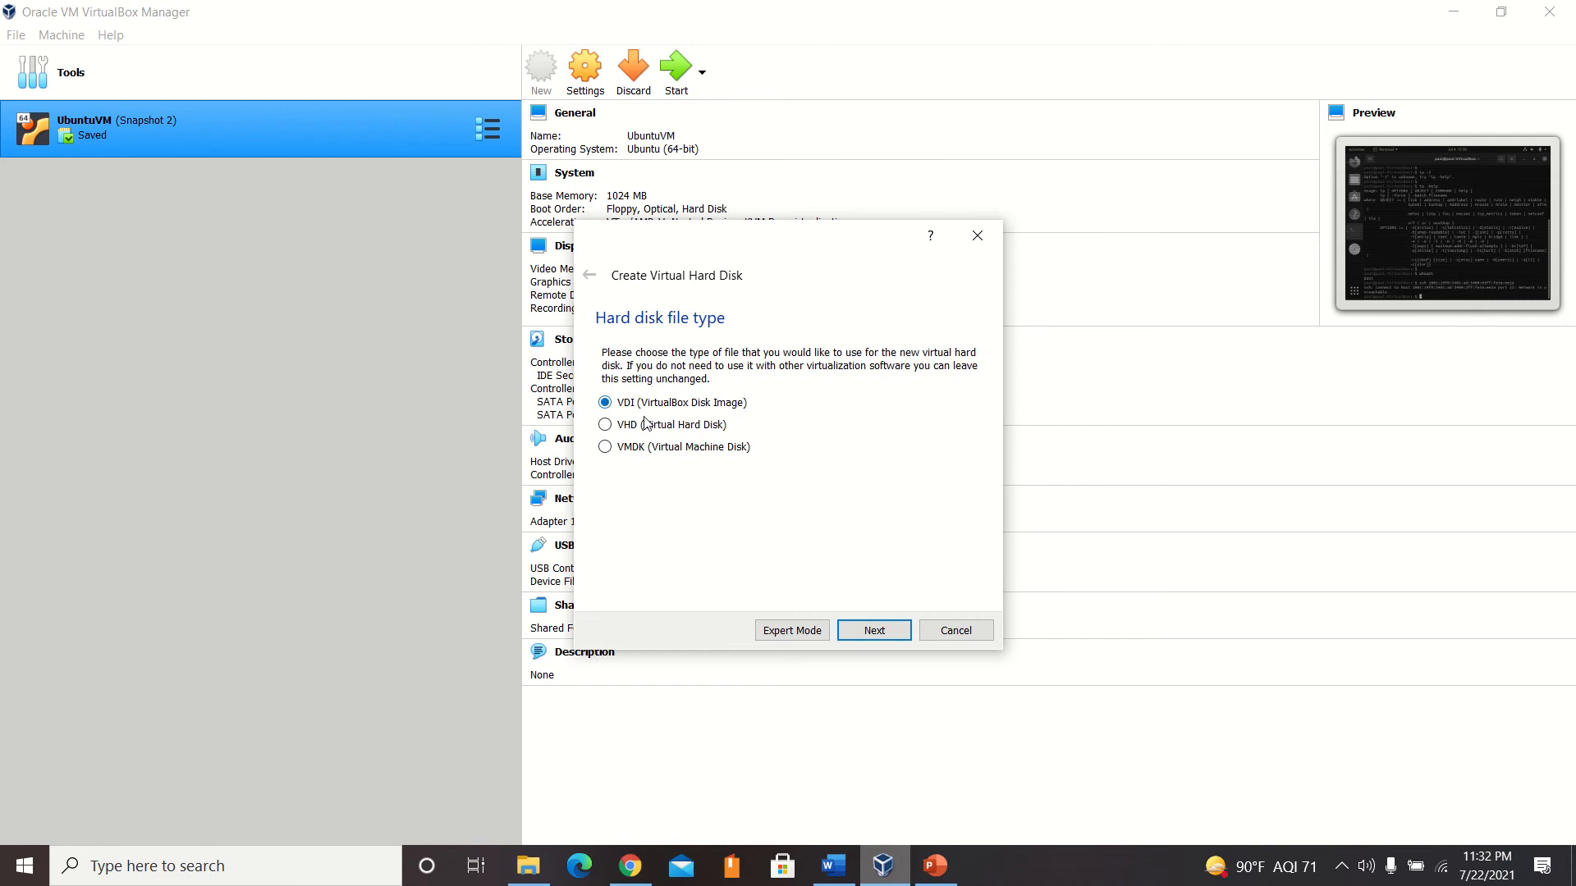
left_click(869, 636)
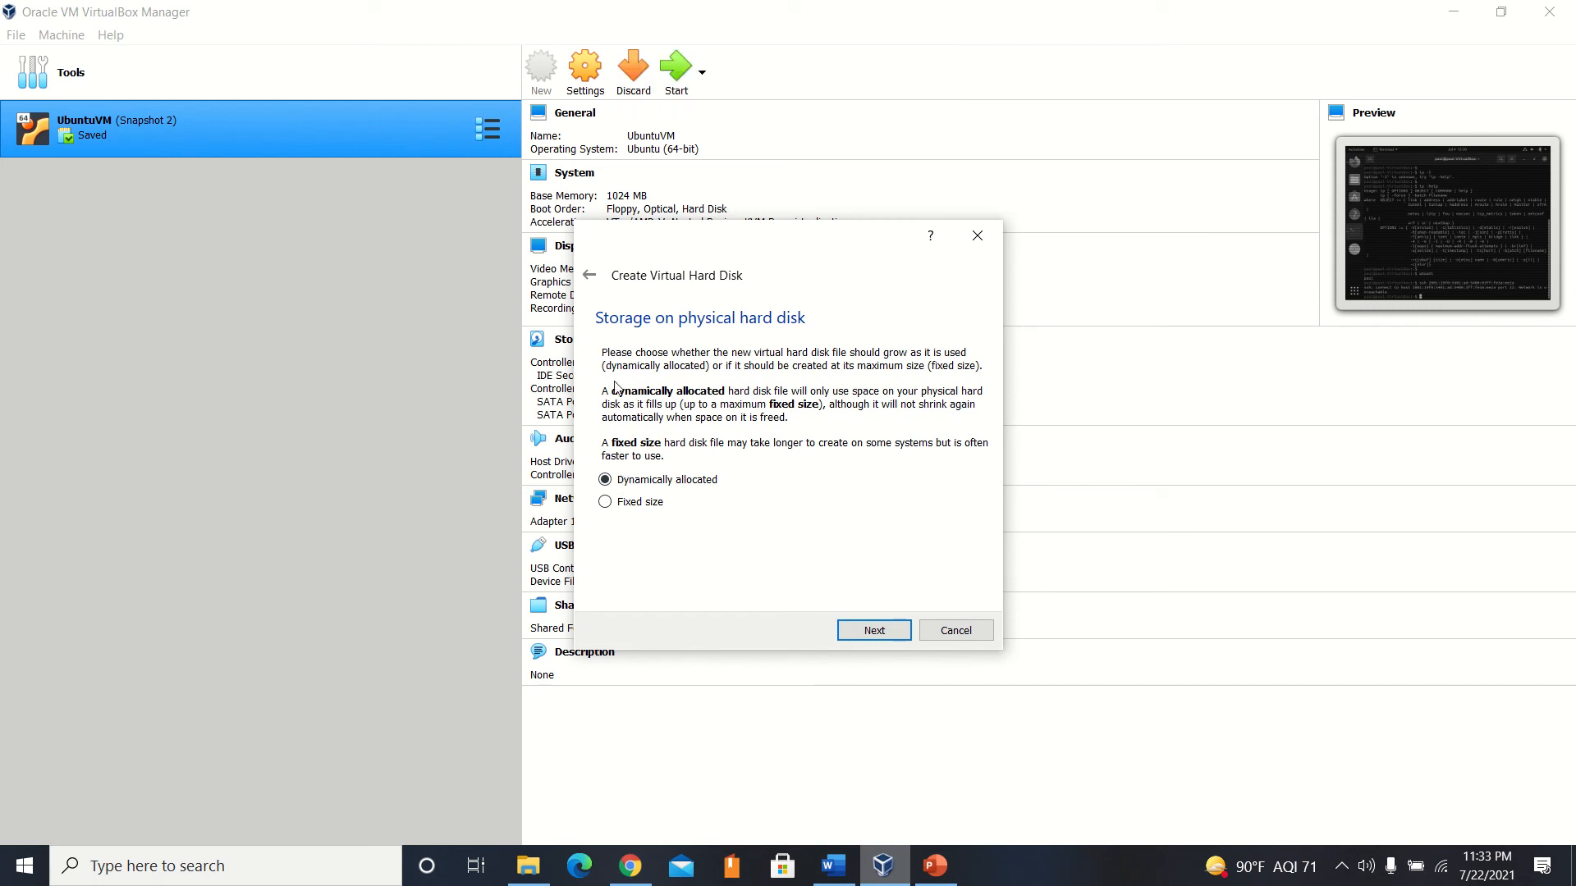
mouse_move(806, 4)
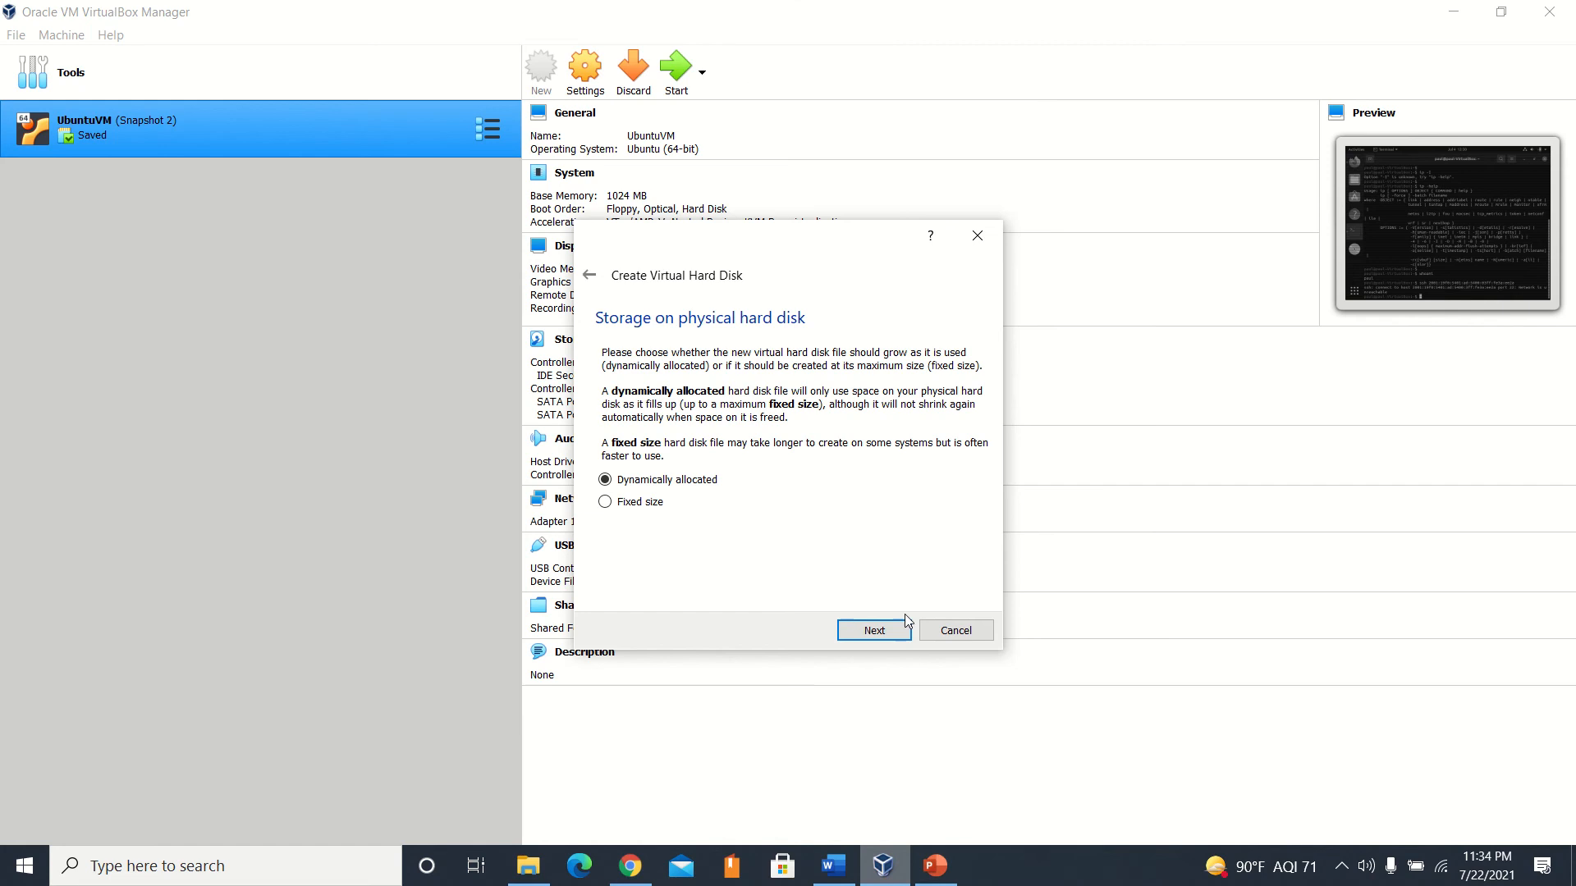
left_click(874, 631)
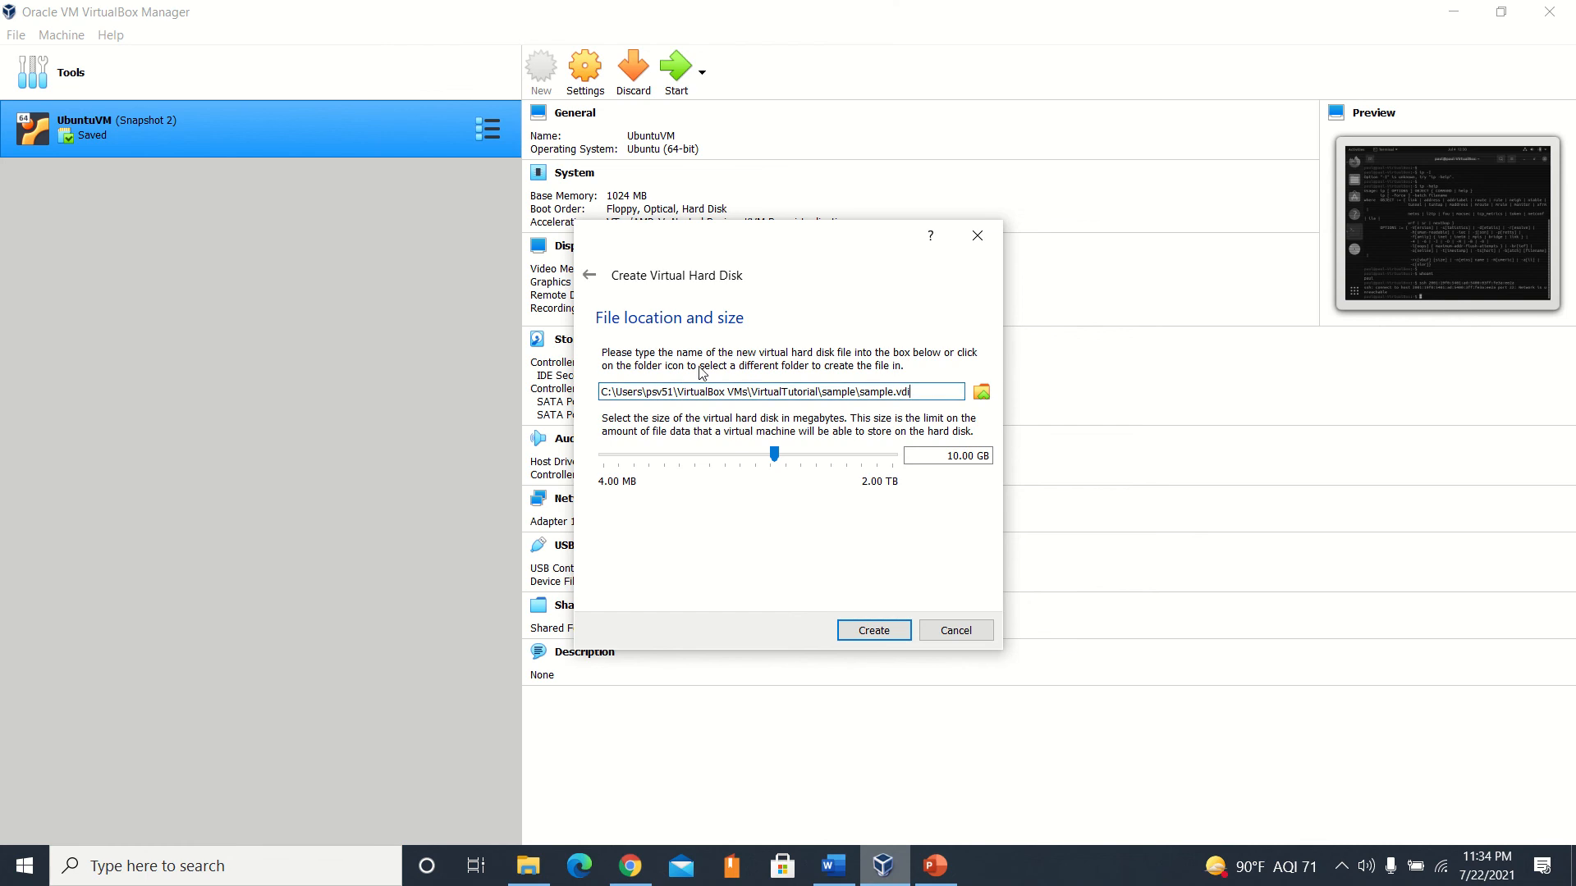
left_click(874, 631)
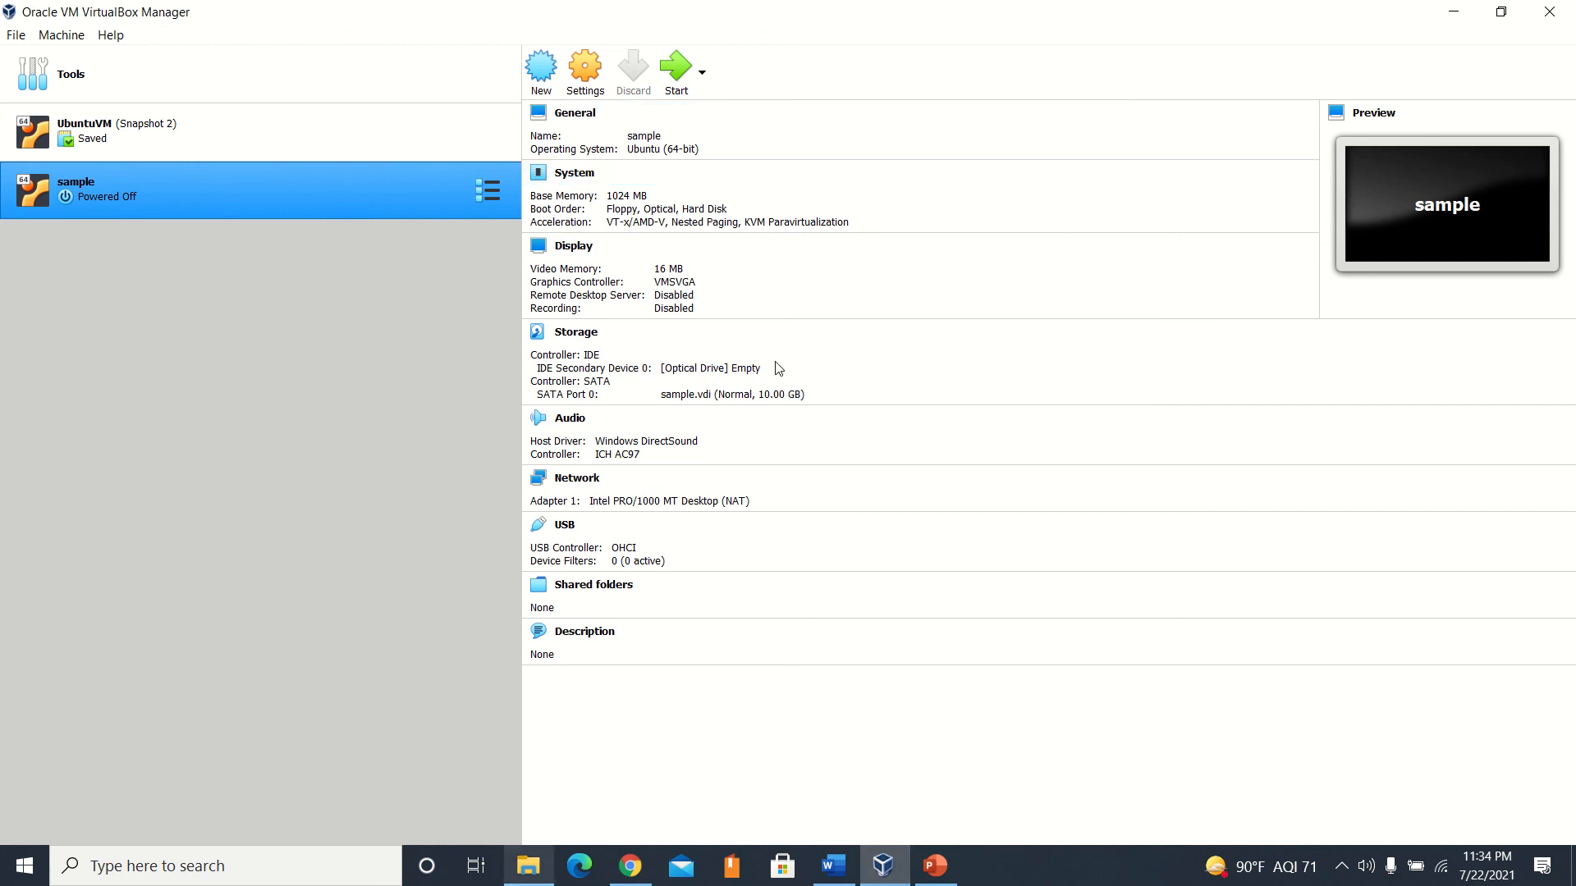
Start the sample machine, pick ubuntu-20.04.2.0-desktop-amd64.iso as its start-up disk, and view the optical disk selector before cancelling it.
mouse_move(690, 6)
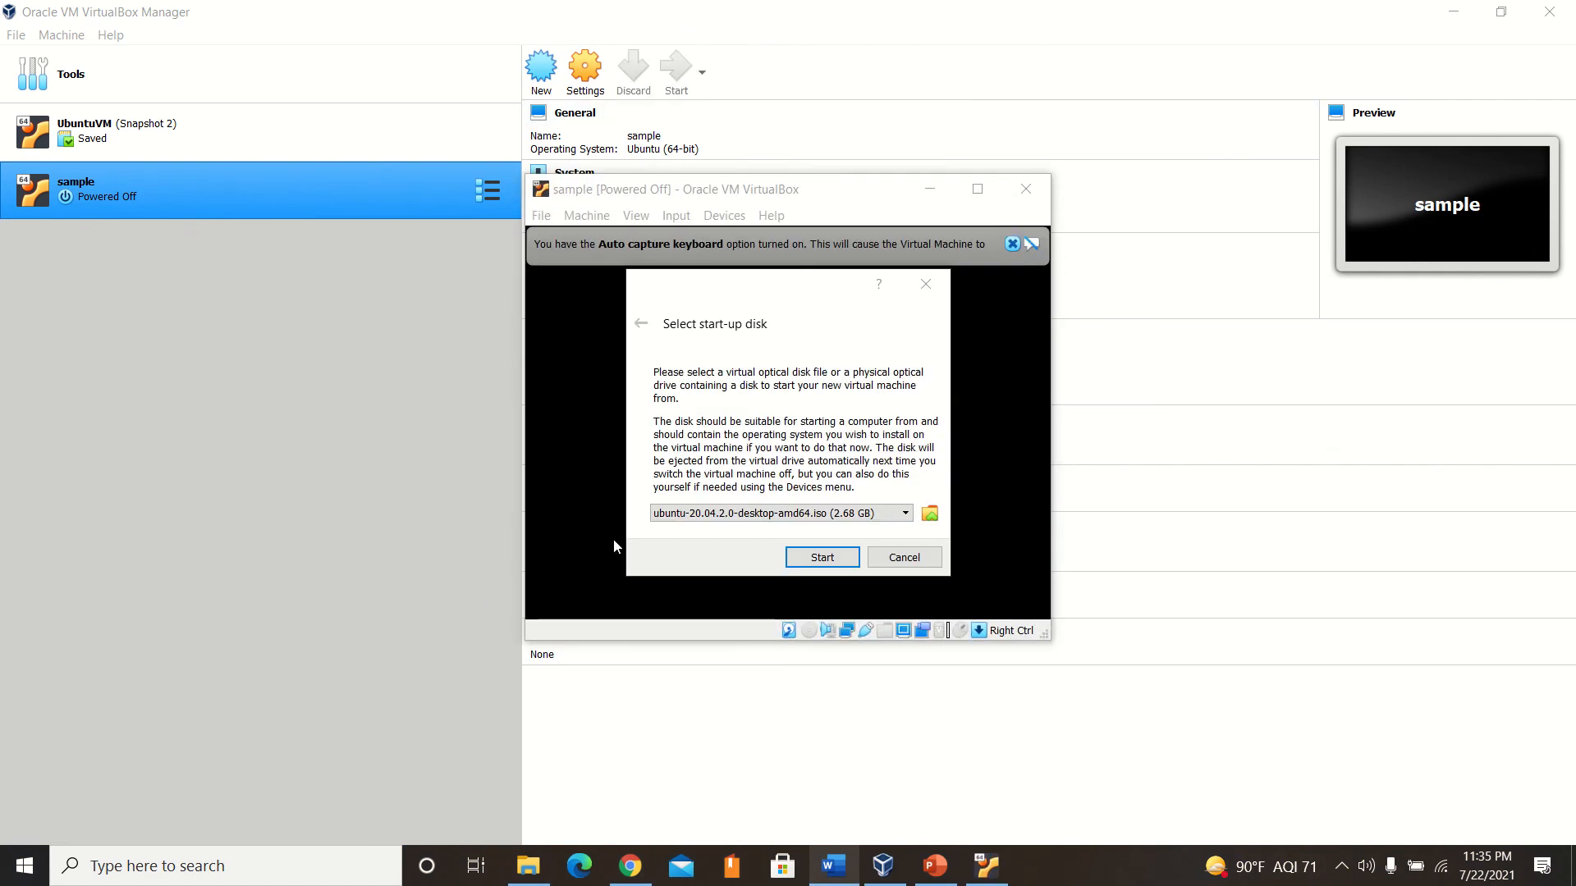
left_click(682, 513)
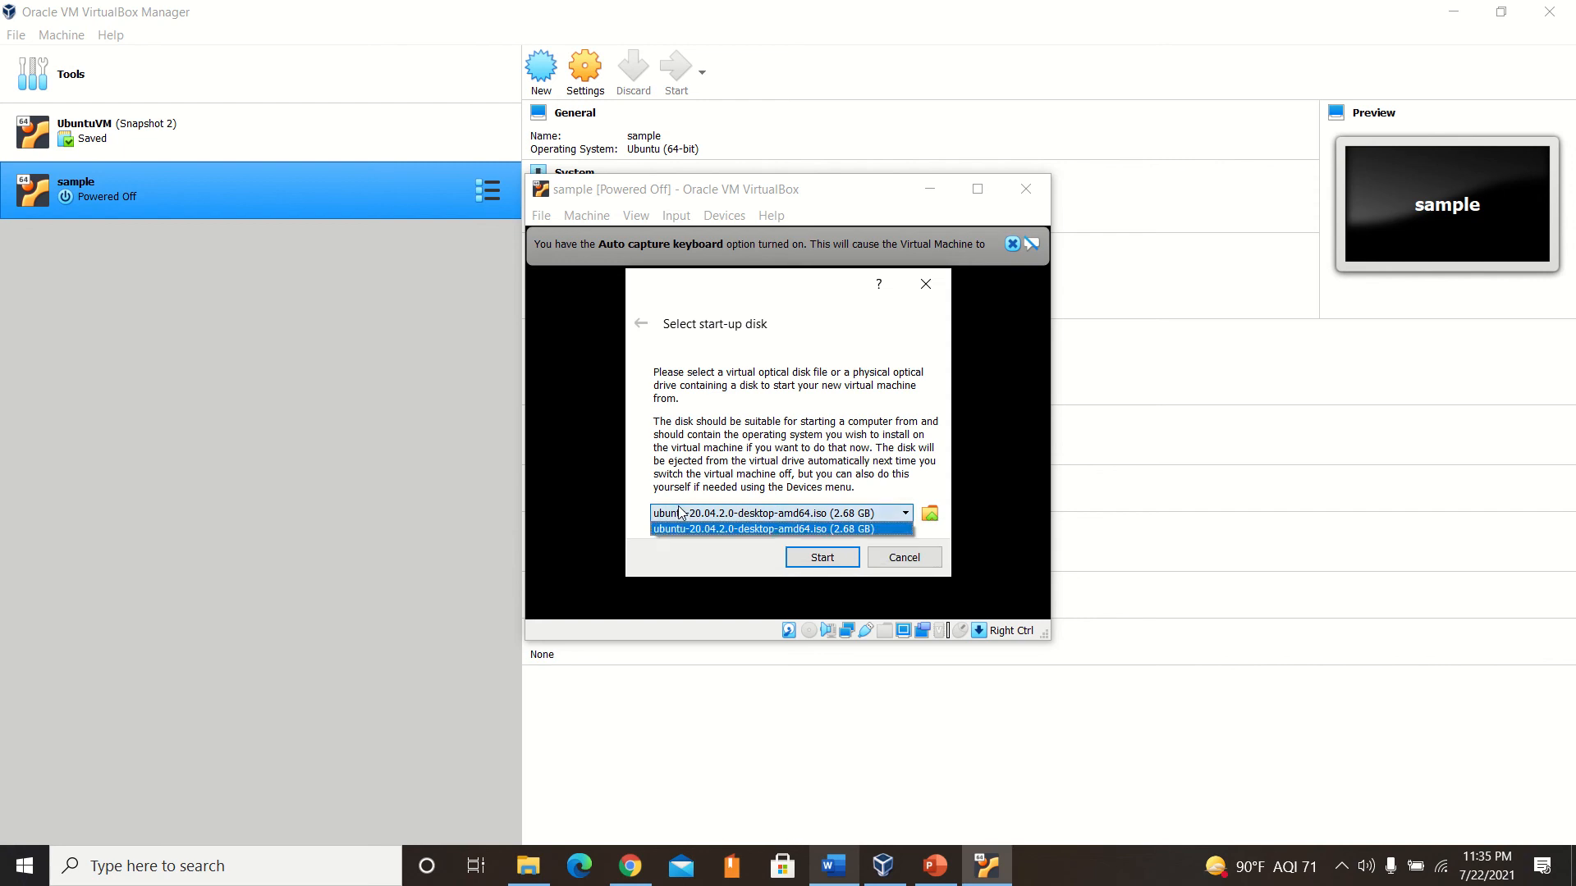
left_click(703, 530)
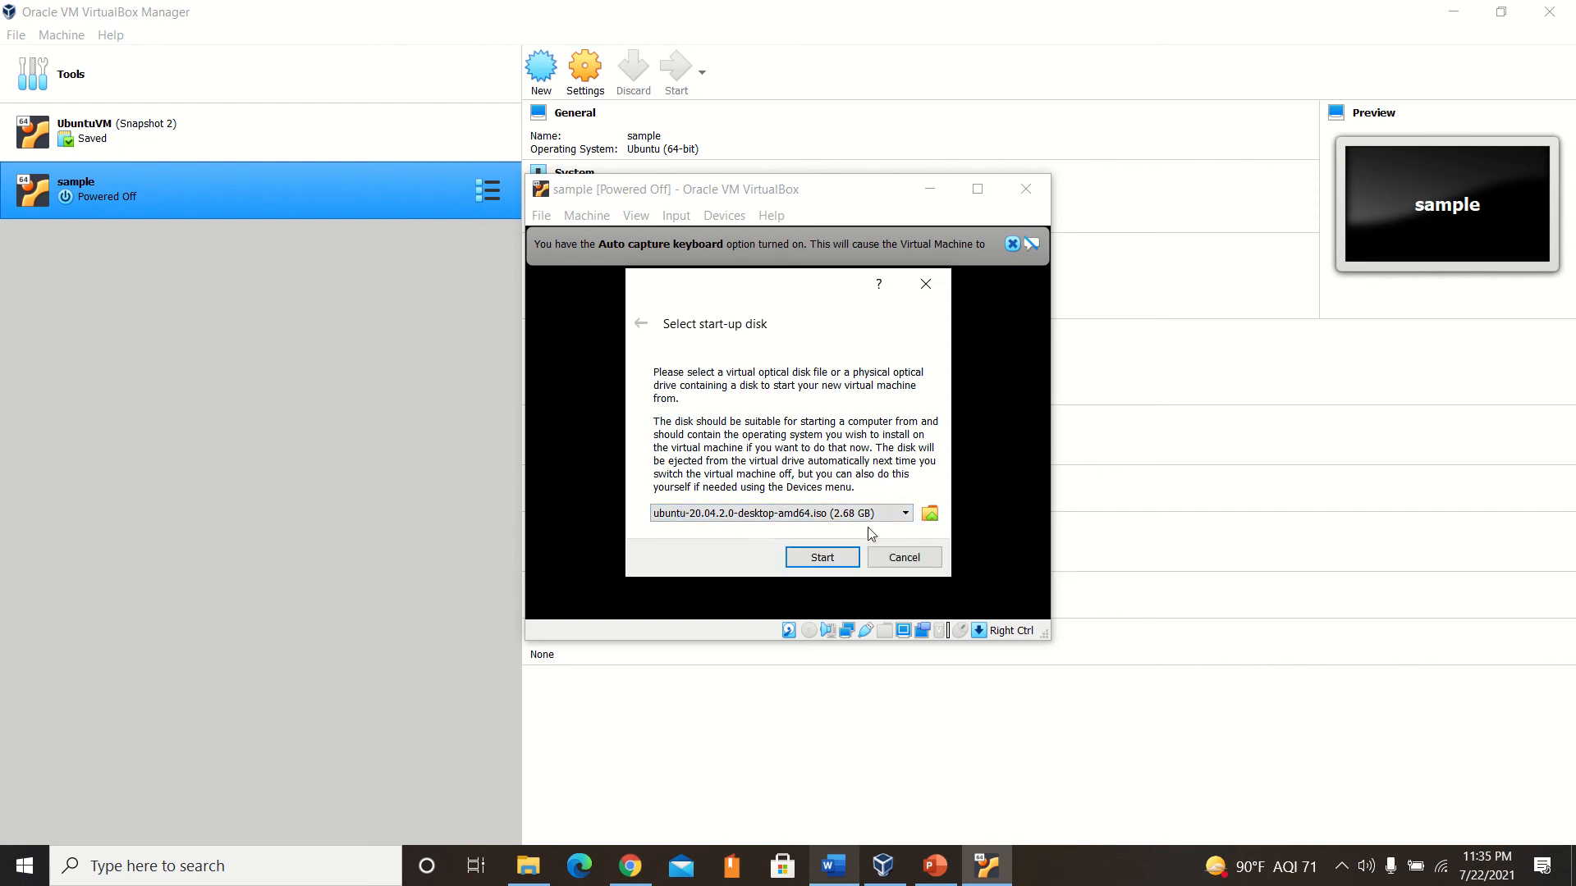
left_click(928, 513)
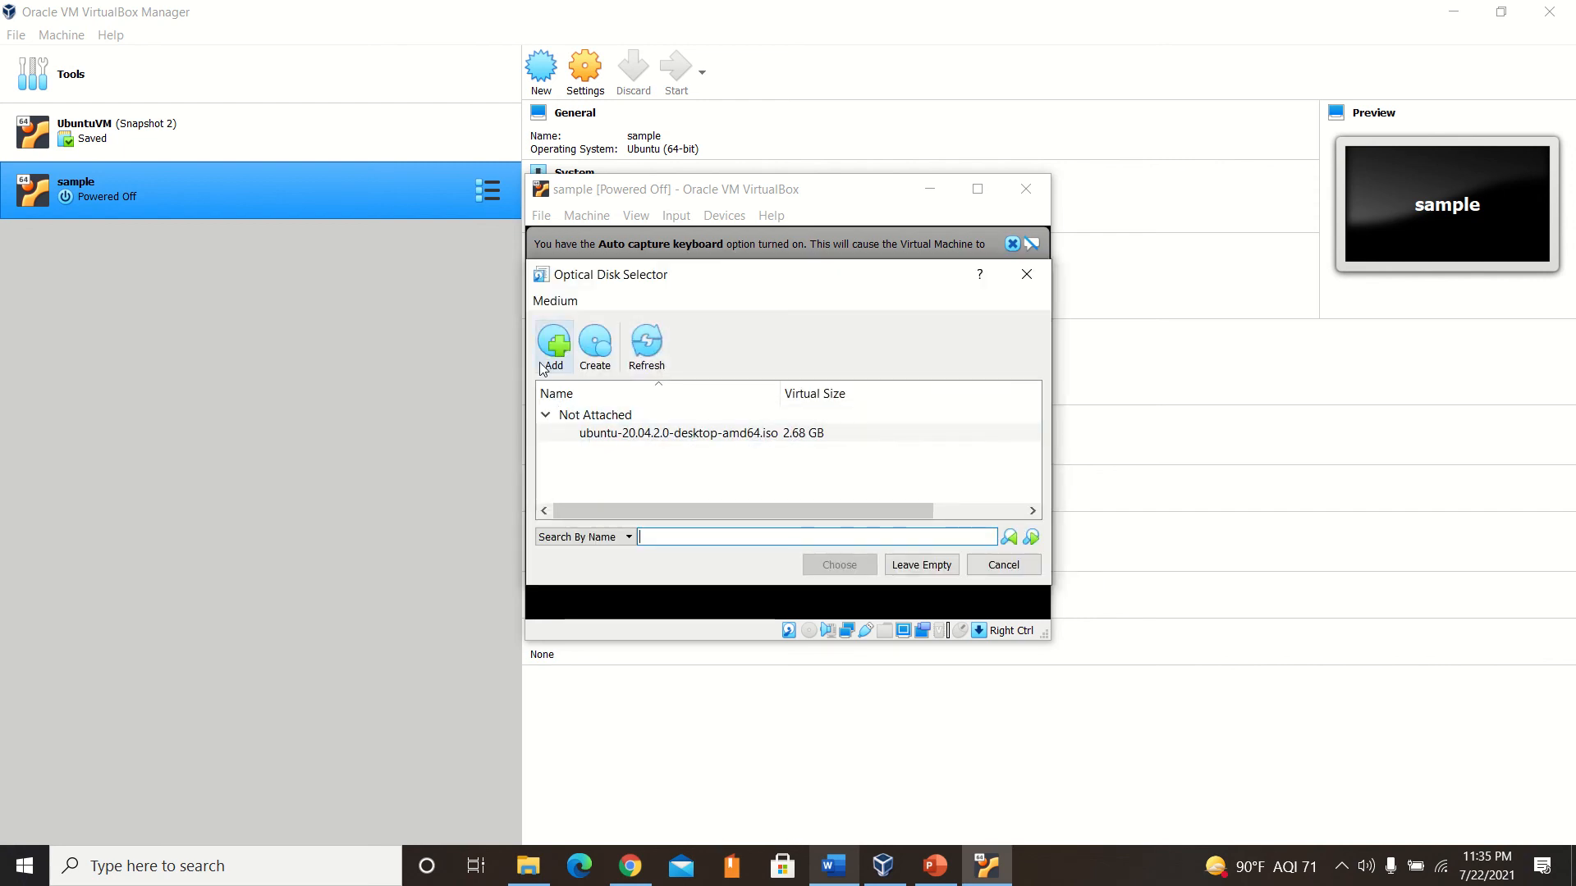
left_click_drag(675, 274, 176, 125)
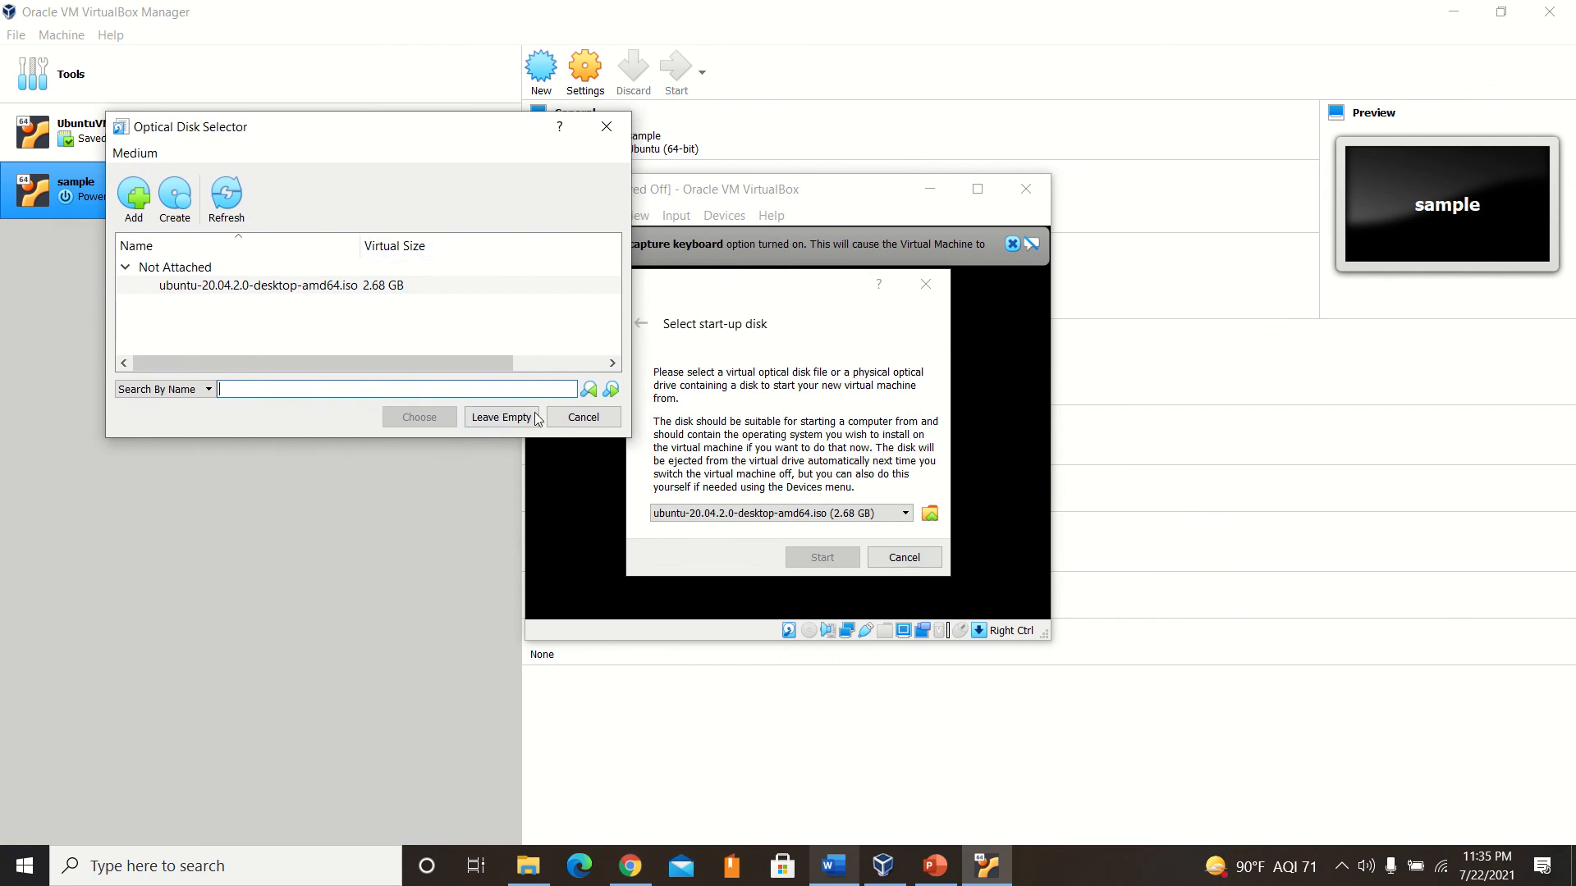
left_click(584, 417)
Try to set the start-up disk by adding ubuntu-20.04.2.0-desktop-amd64 from Downloads and choosing it in the optical disk selector.
left_click(922, 509)
left_click_drag(591, 277, 446, 201)
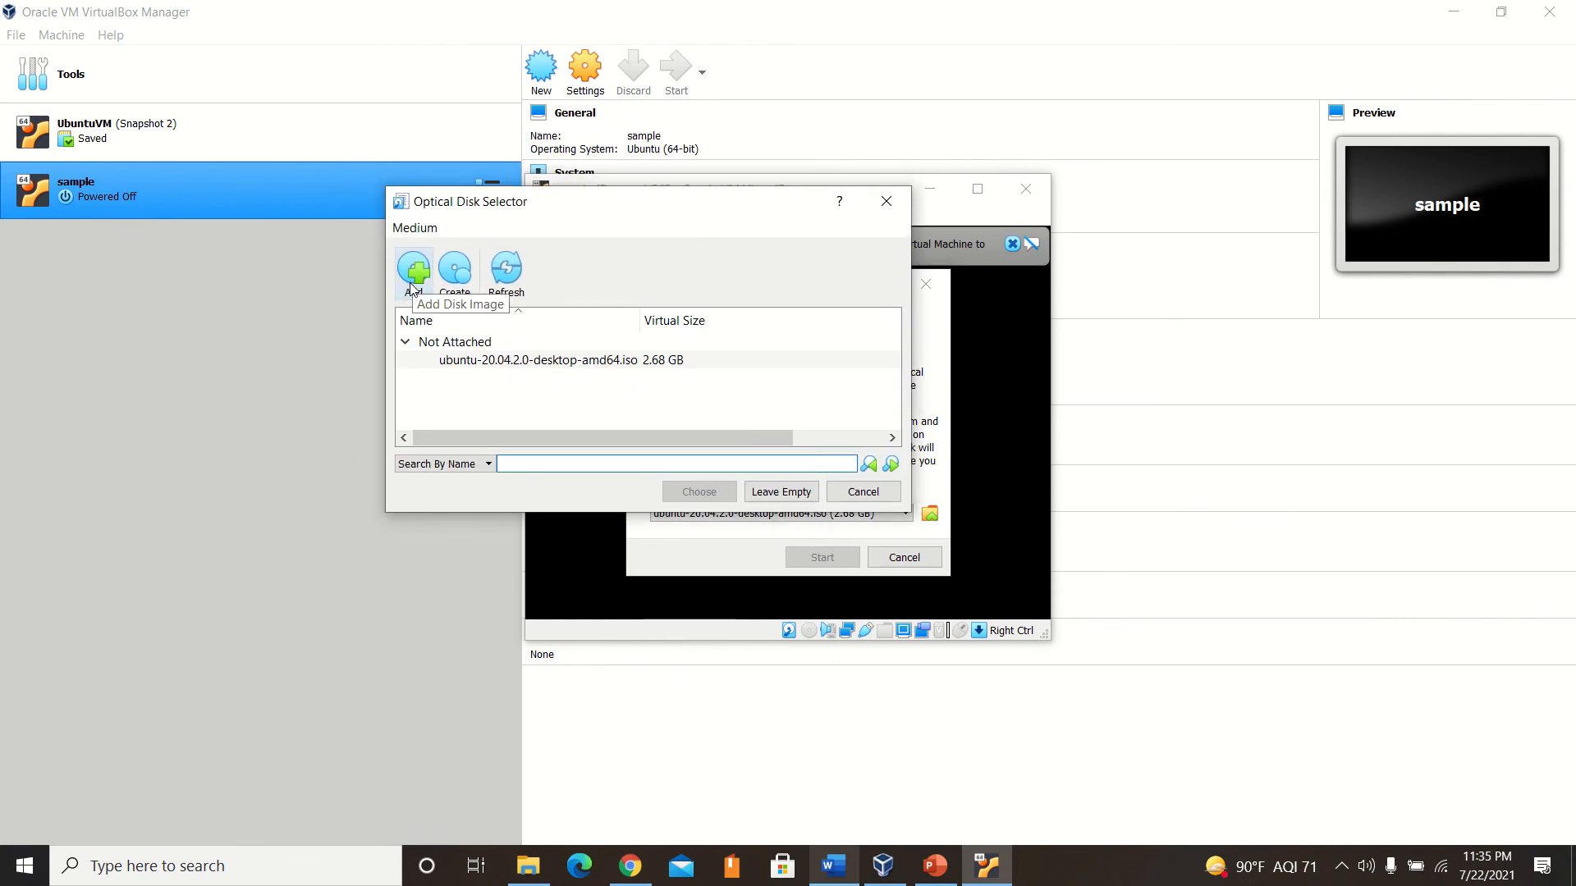
left_click(415, 279)
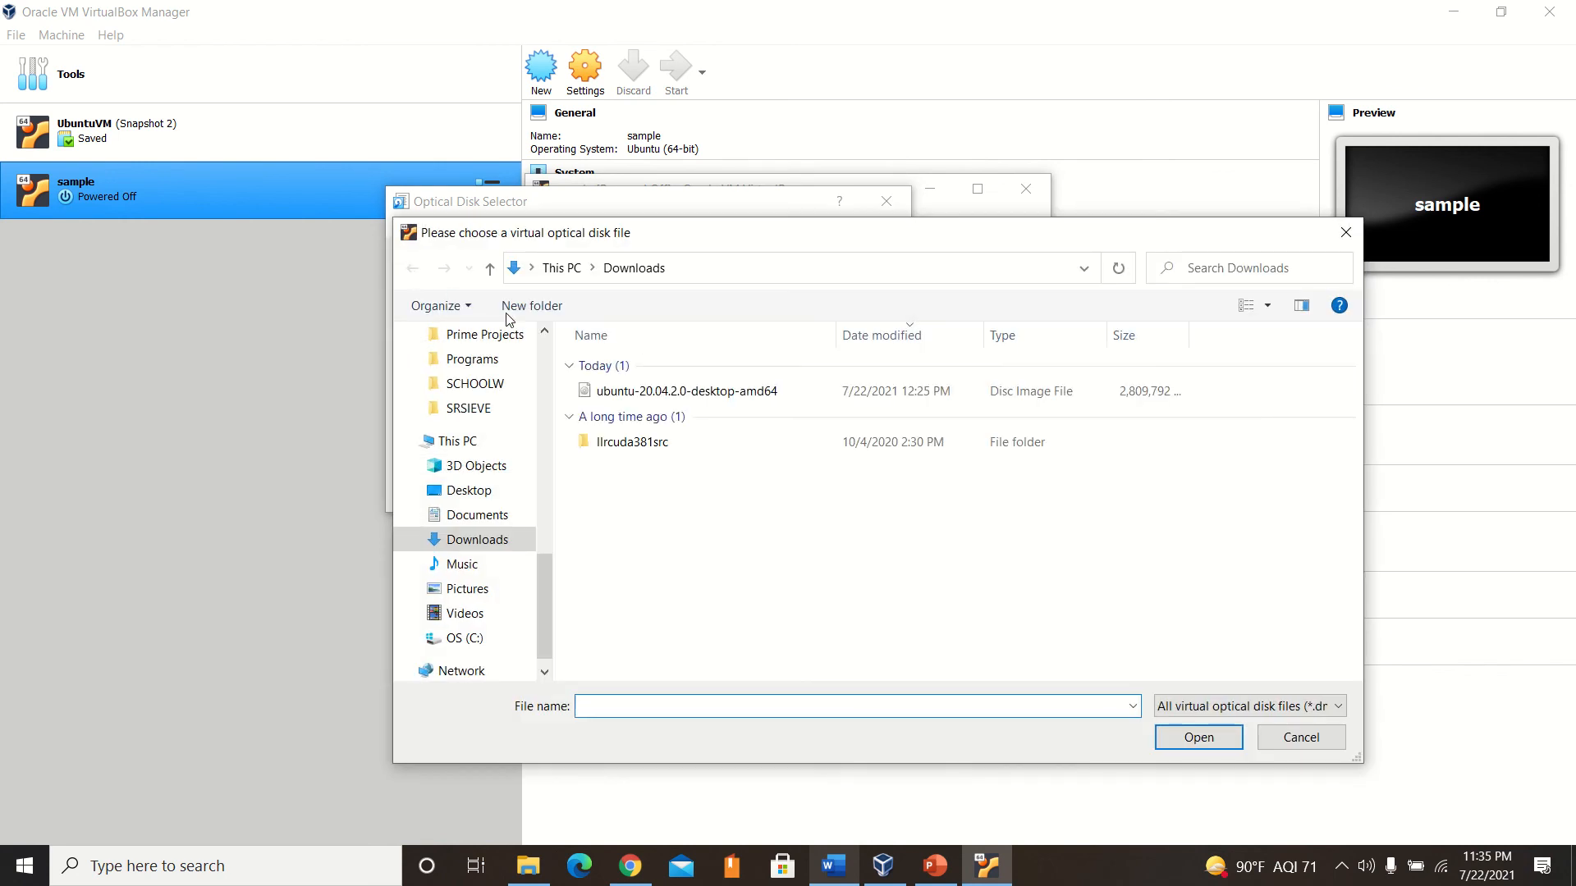
double_click(645, 392)
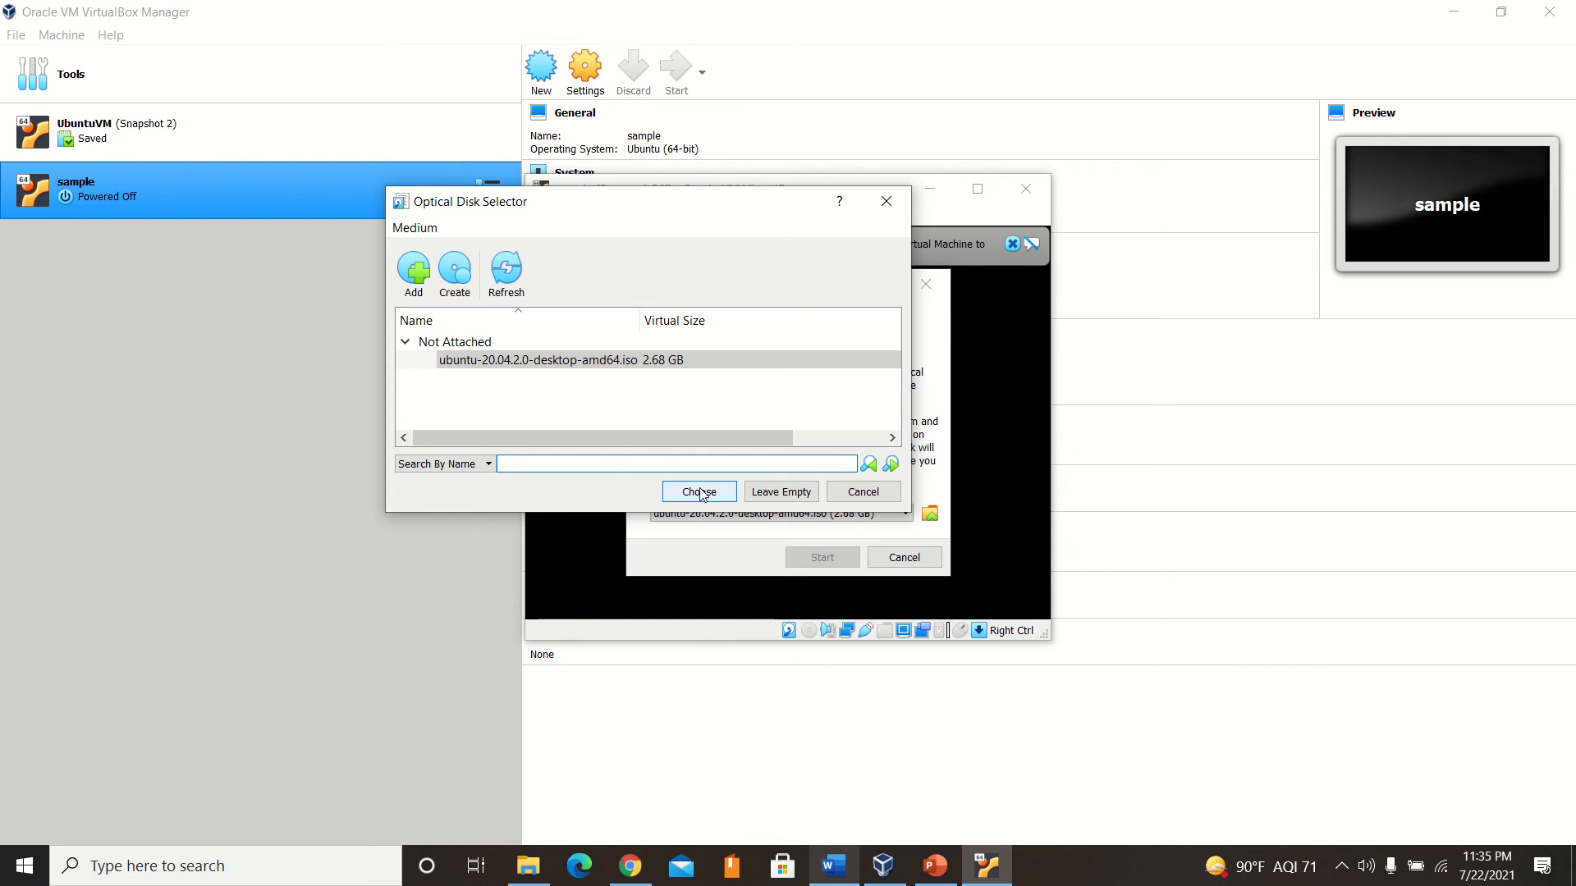
left_click(699, 491)
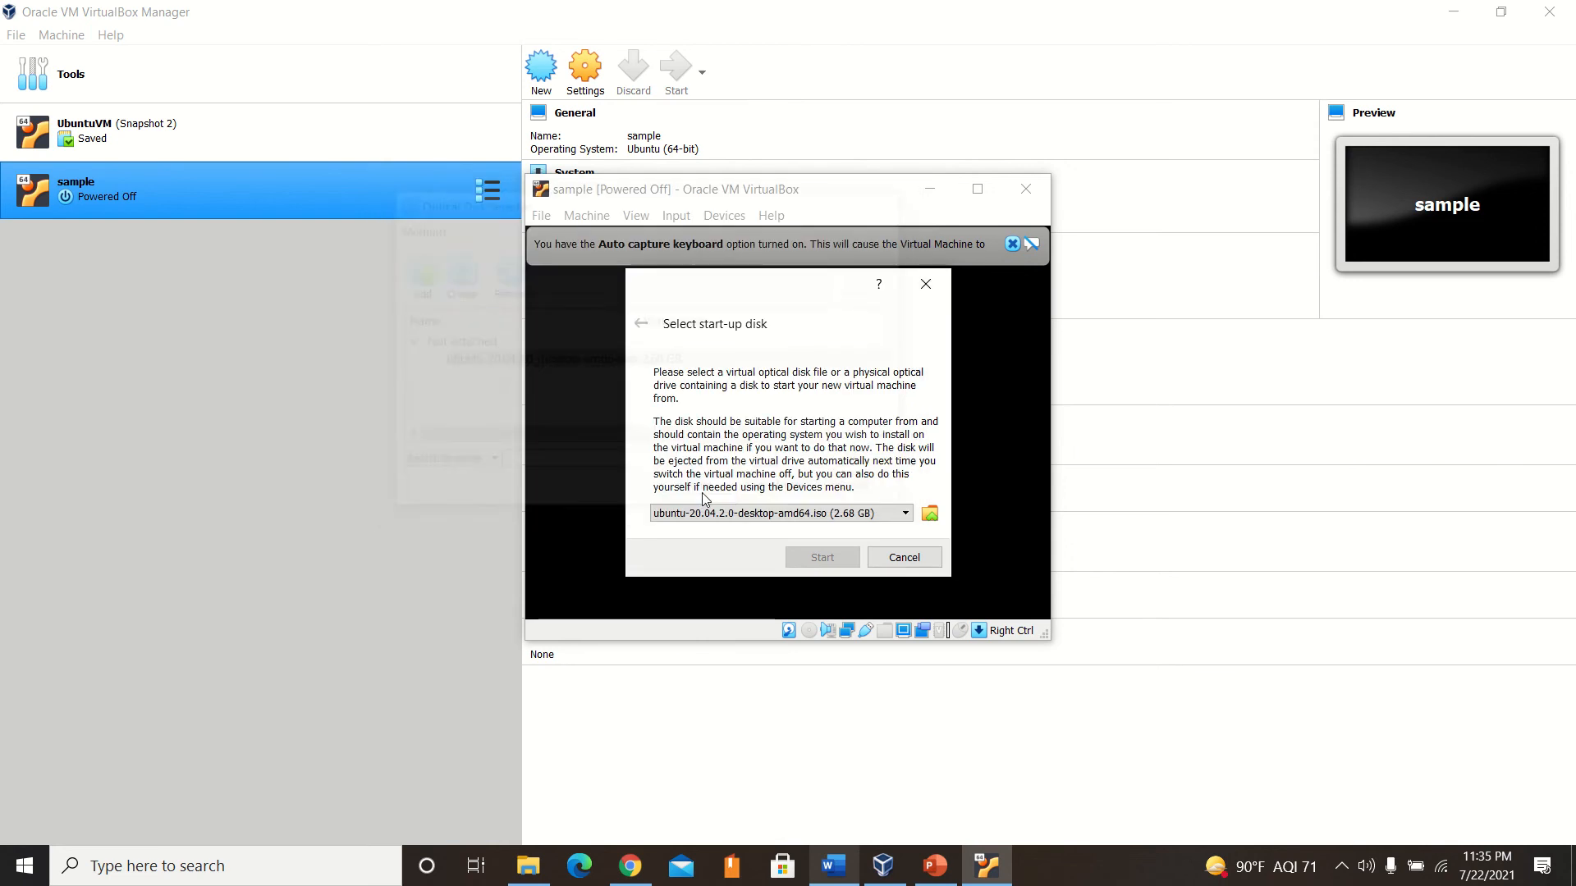
Cancel the start-up disk selection and let the sample machine boot without a disk.
left_click(893, 519)
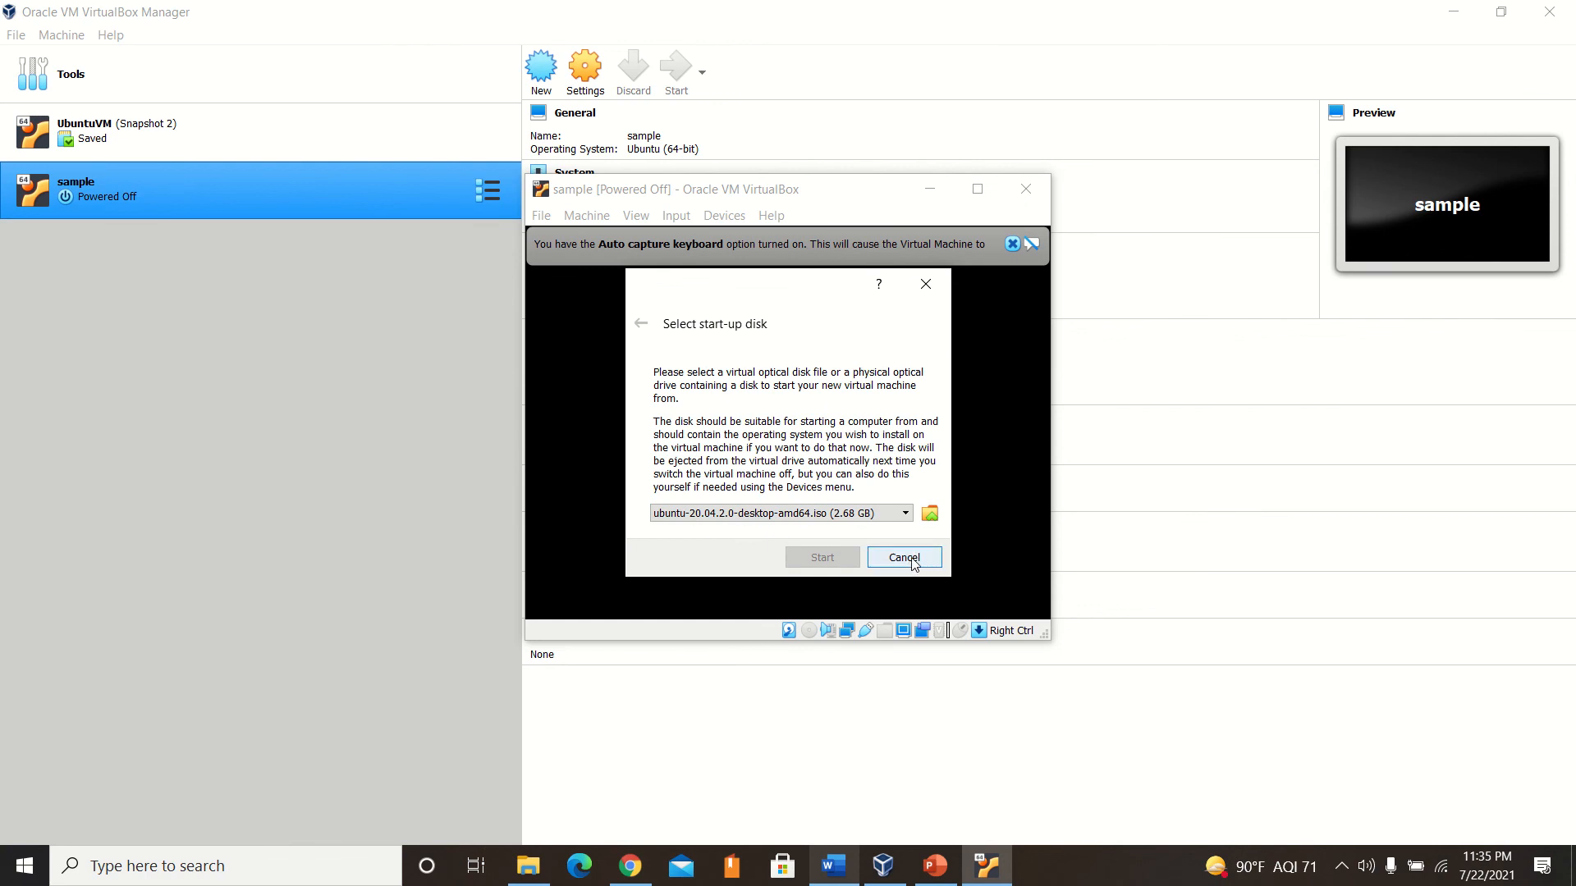
mouse_move(692, 51)
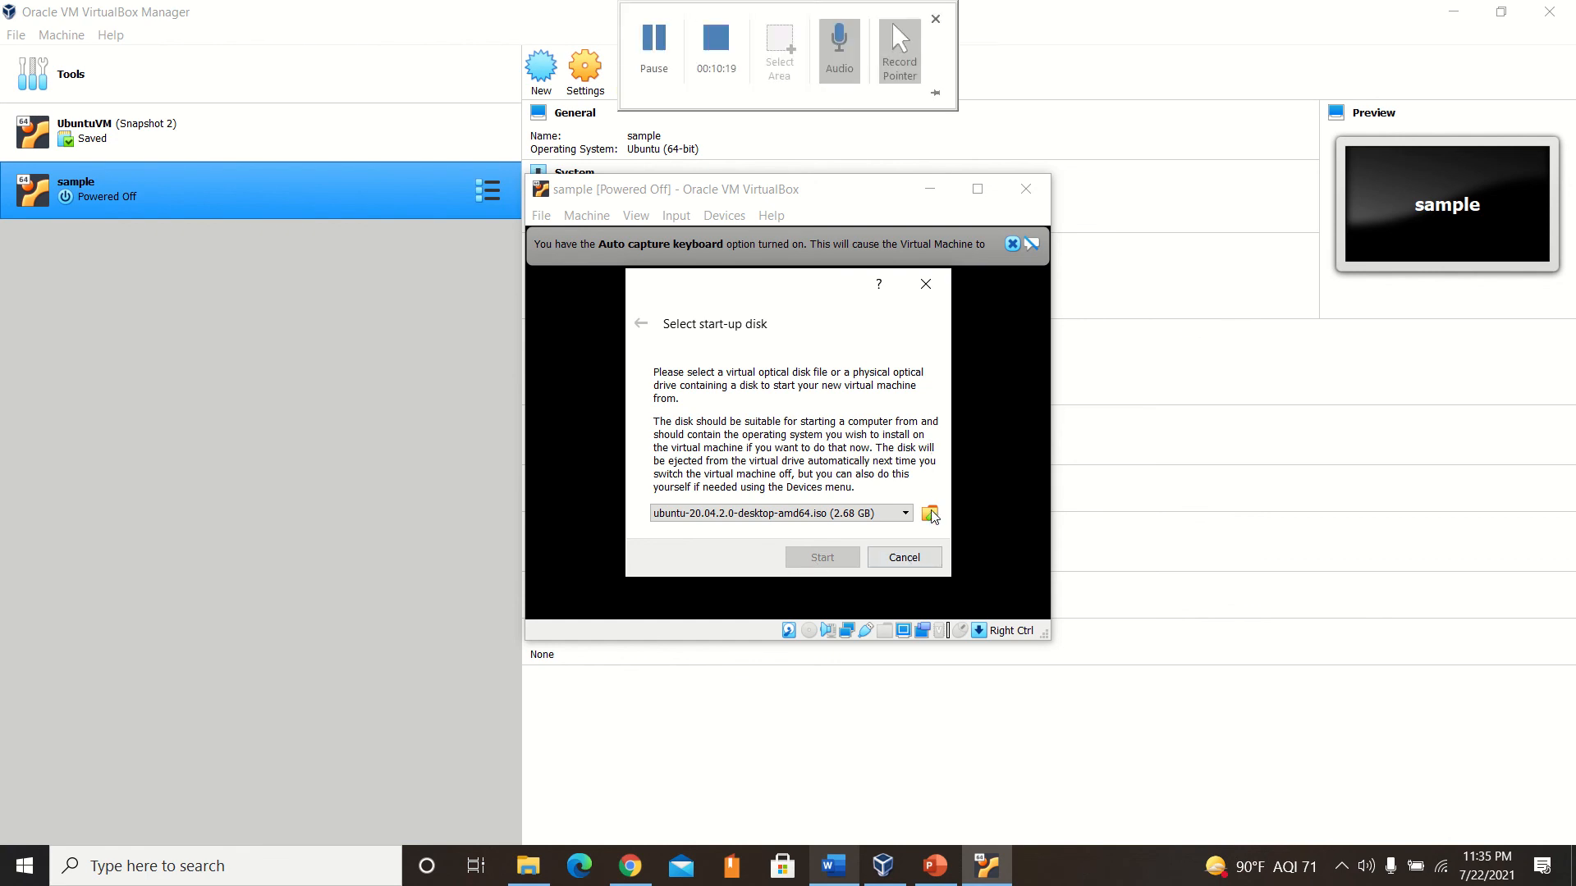
left_click(898, 558)
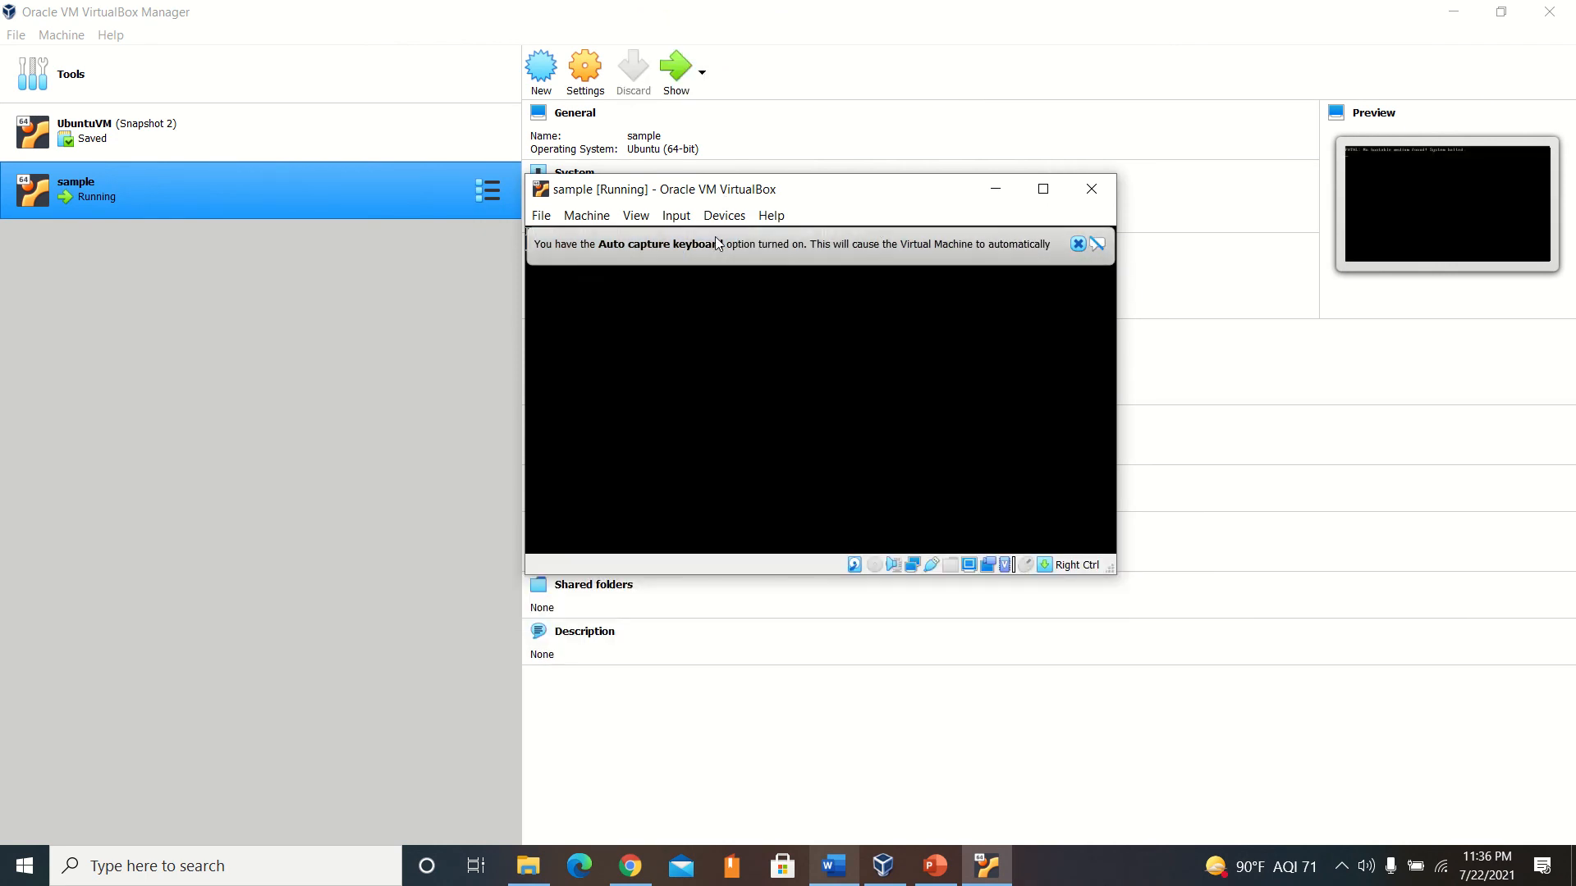
Dismiss the keyboard capture message and attach ubuntu-20.04.2.0-desktop-amd64 from Downloads to the running machine's optical drive.
left_click(1077, 244)
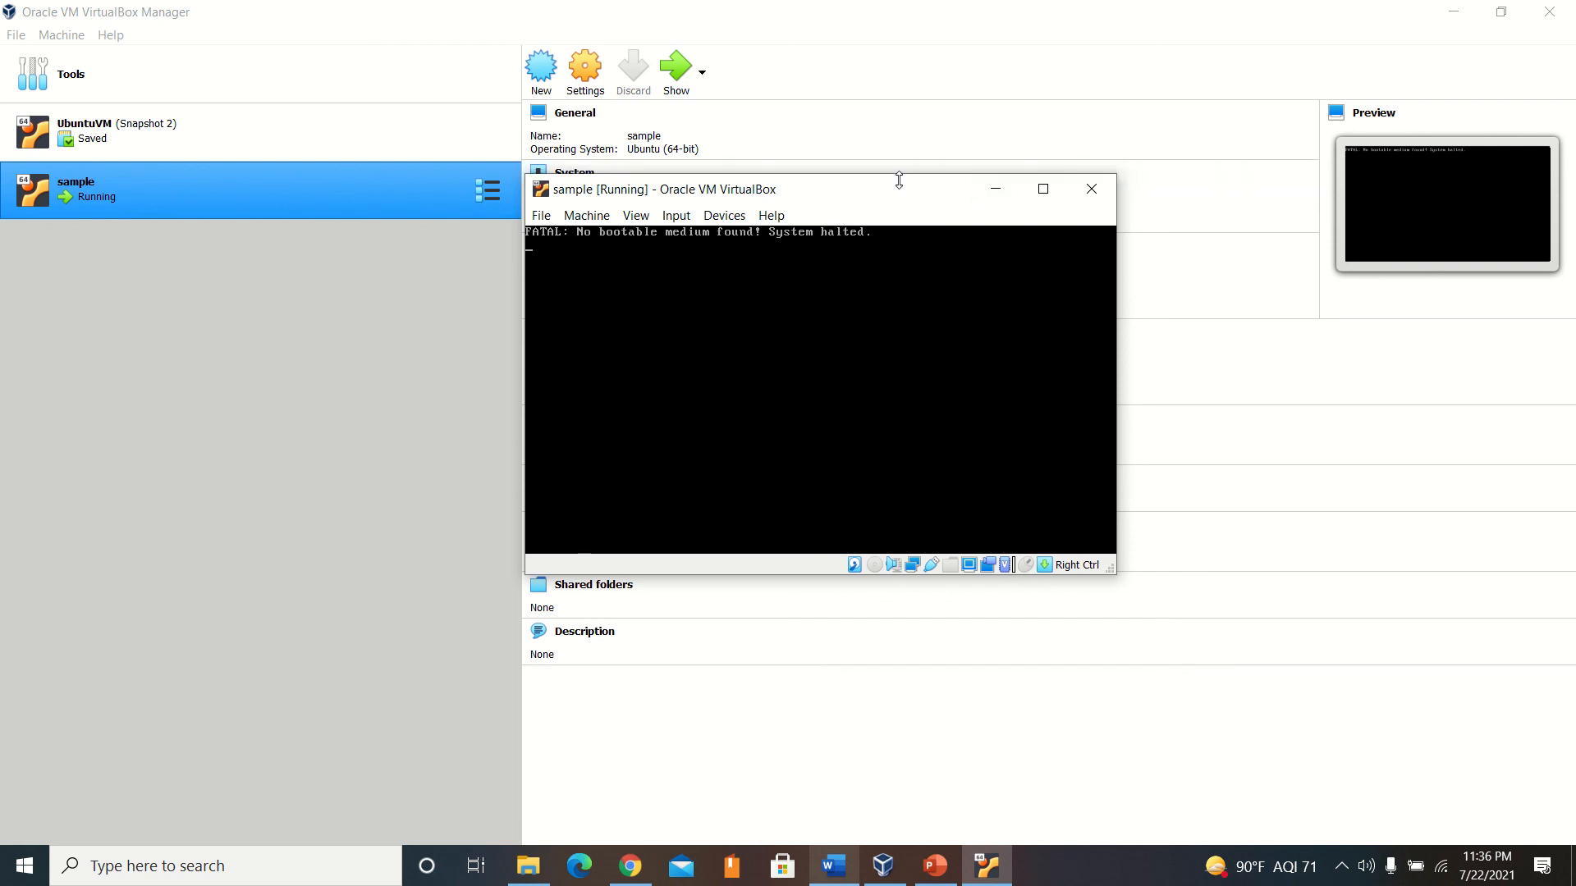
left_click(713, 217)
mouse_move(850, 238)
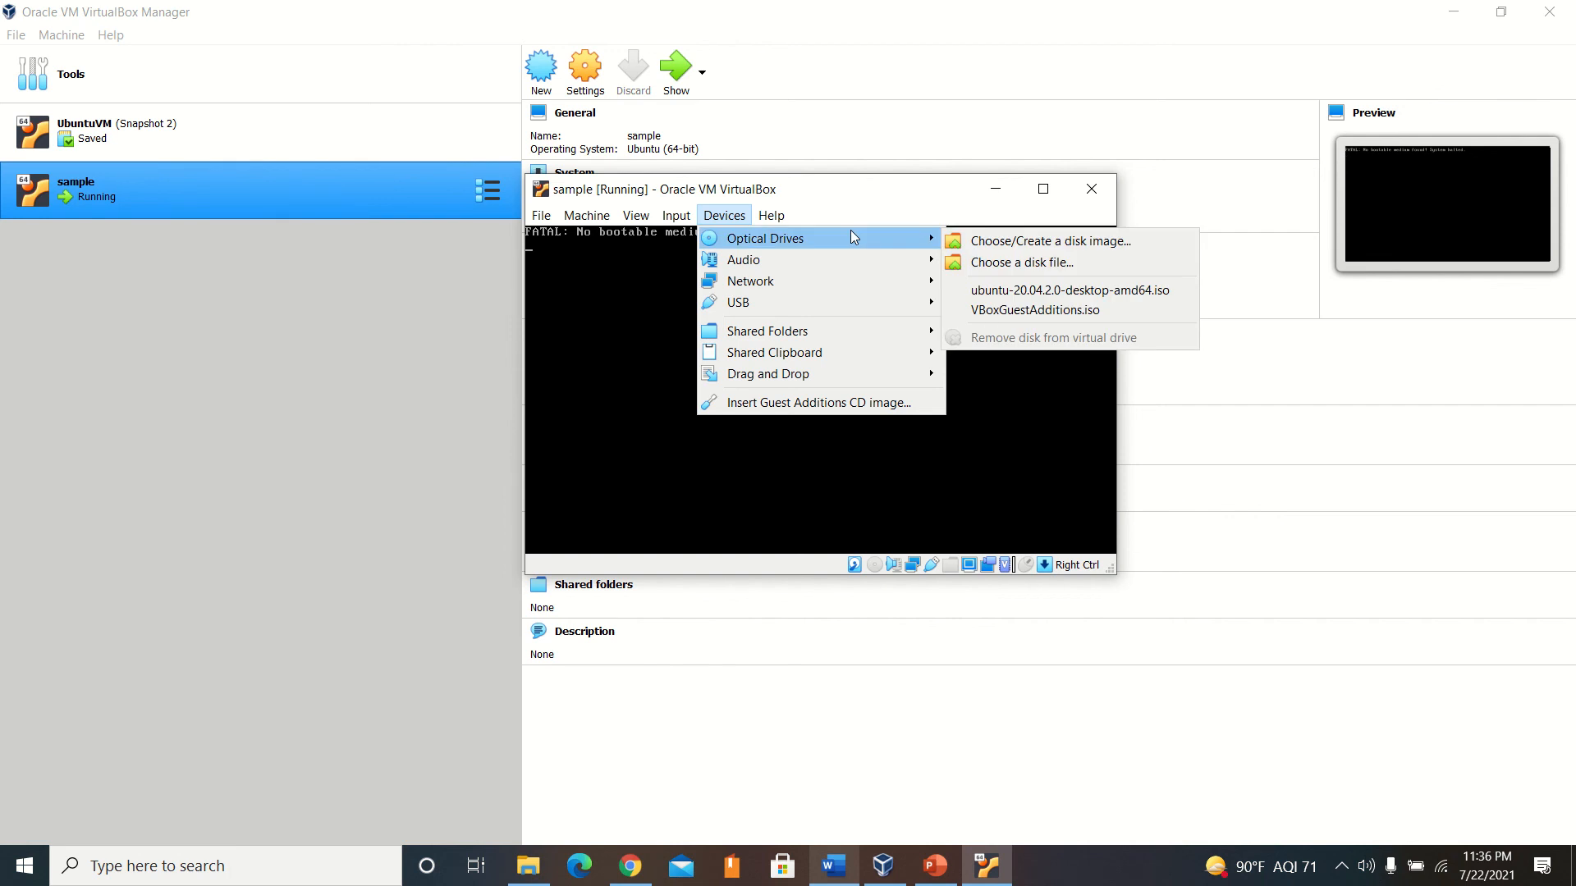
left_click(978, 241)
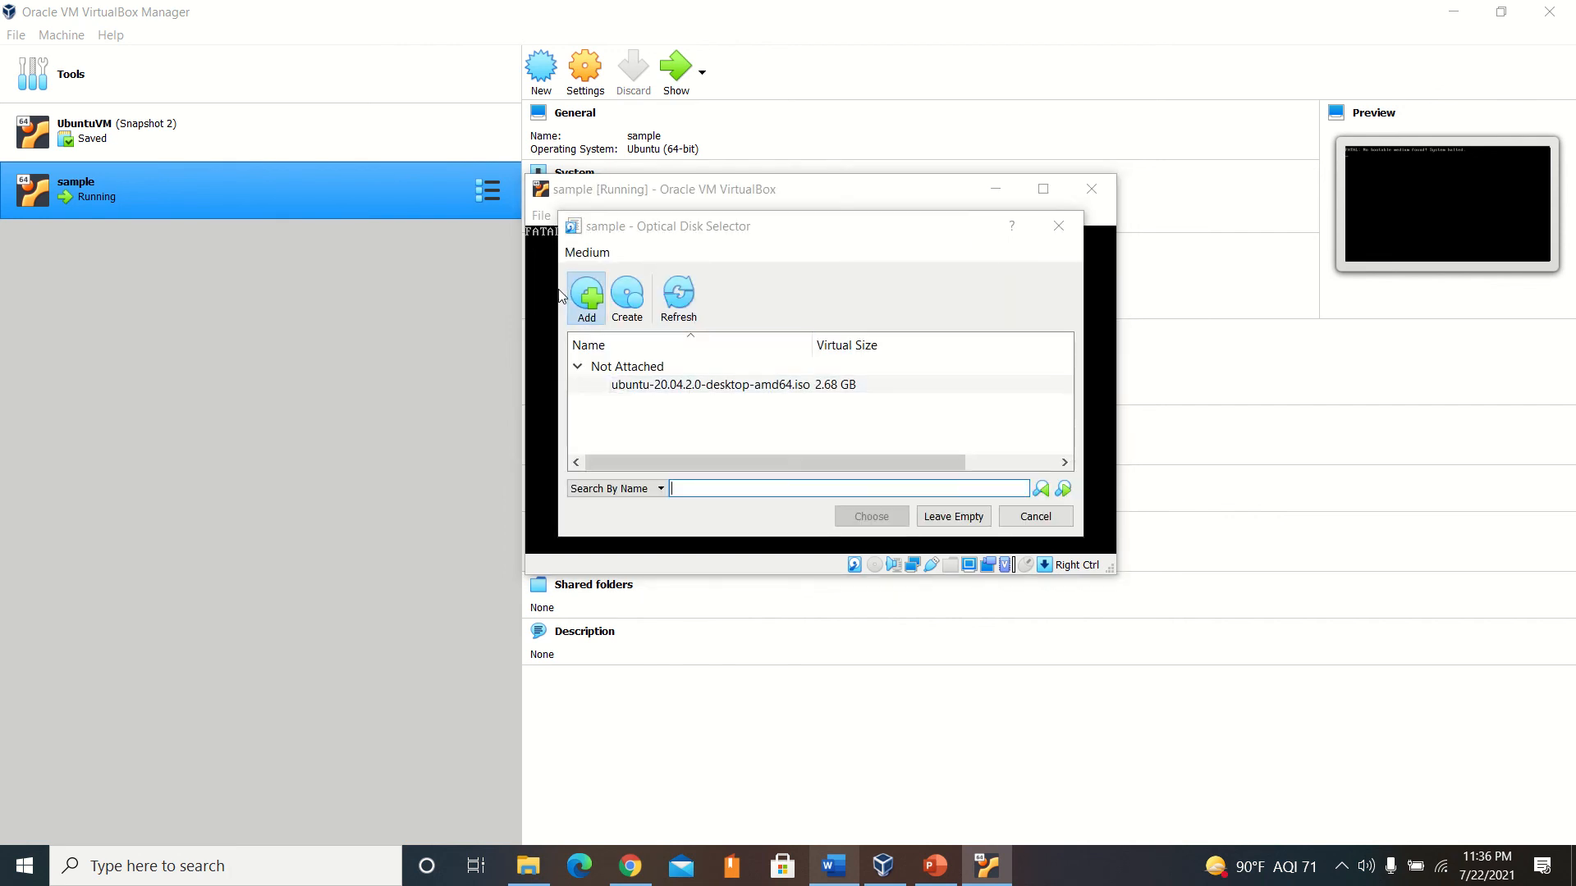
left_click(571, 296)
left_click(800, 412)
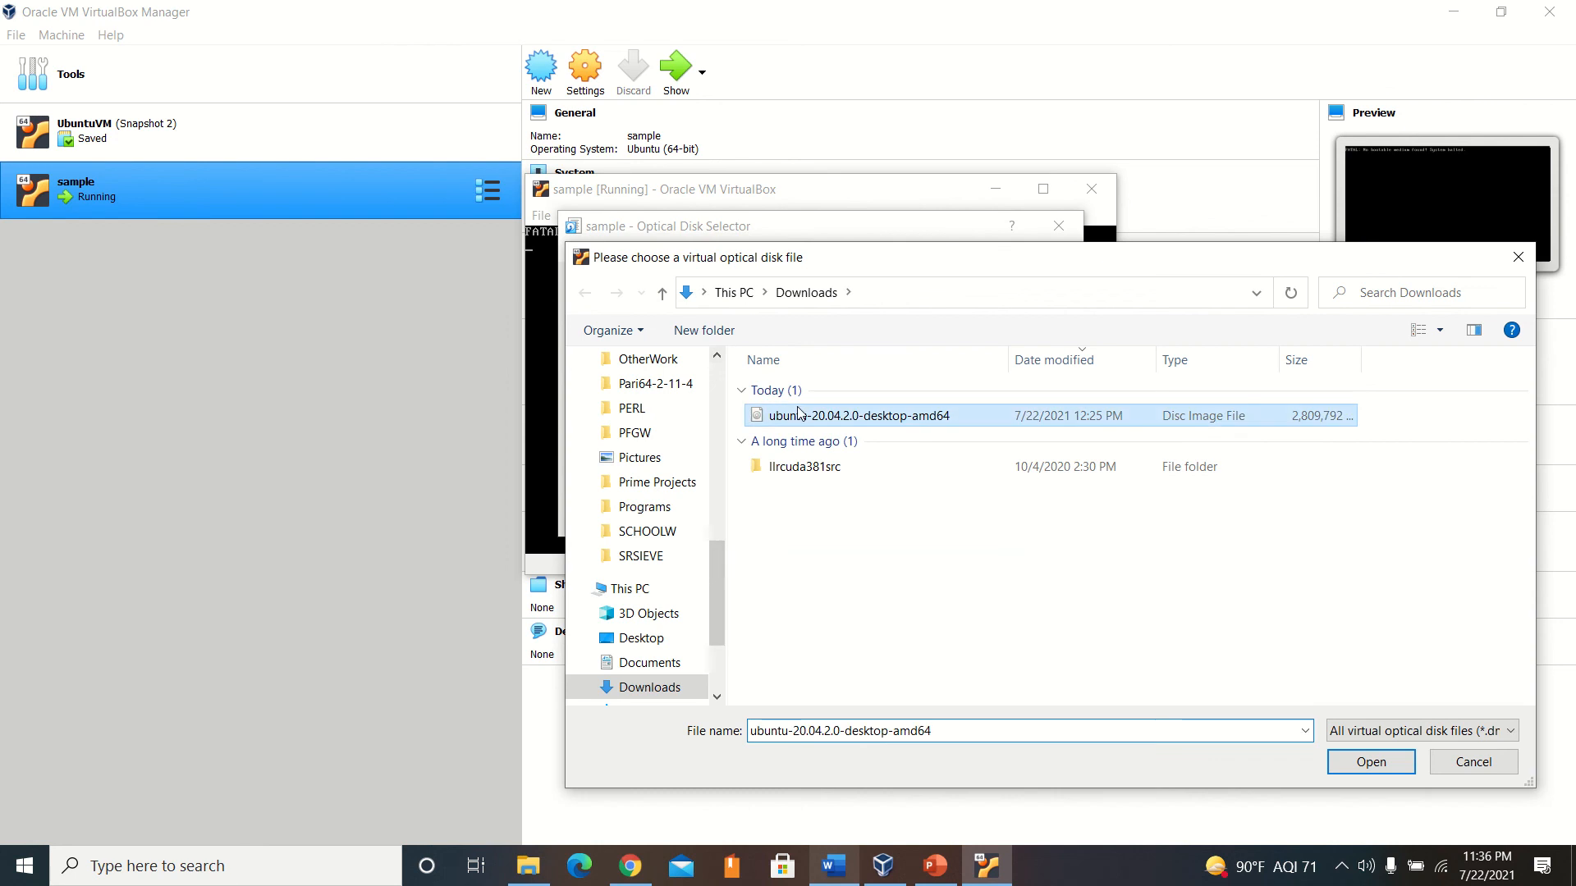
double_click(800, 413)
left_click(870, 515)
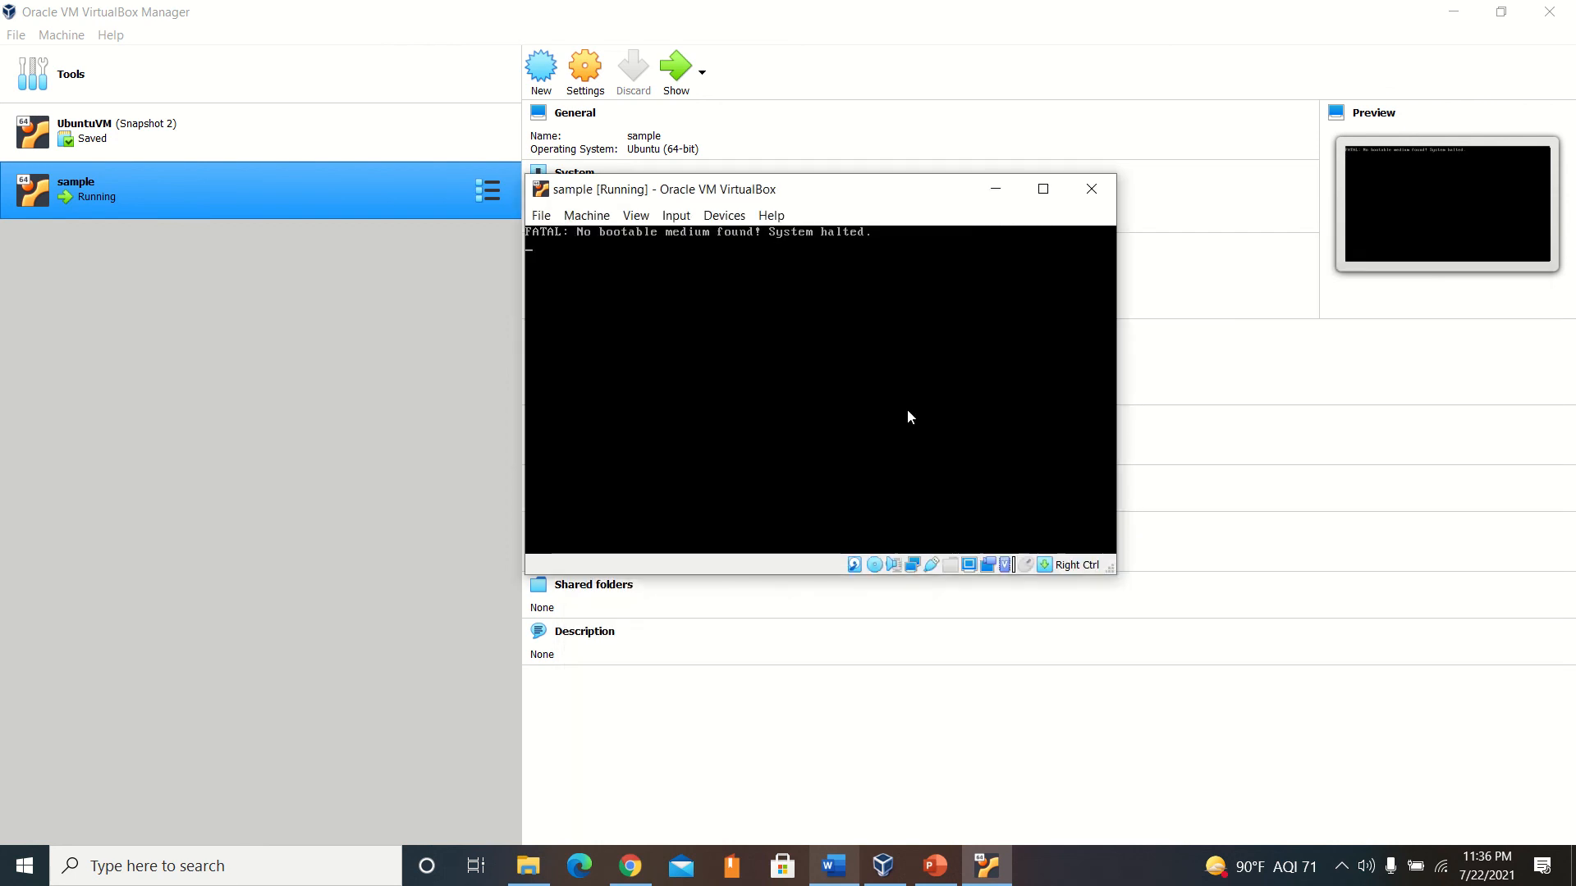
Close the sample virtual machine by powering it off.
left_click(1078, 190)
left_click(774, 405)
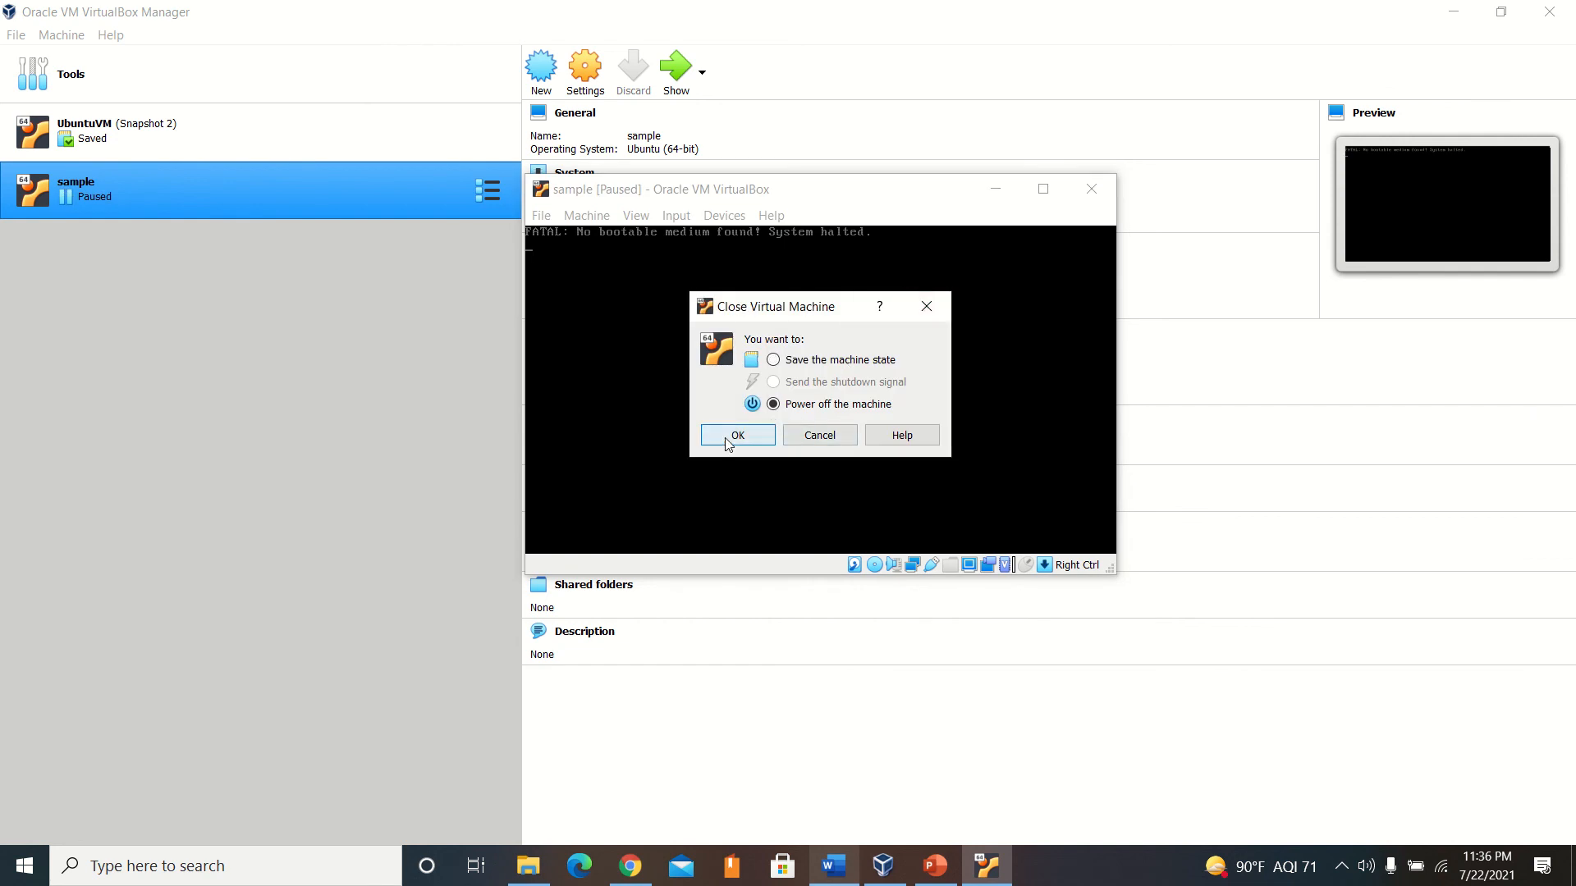
left_click(727, 443)
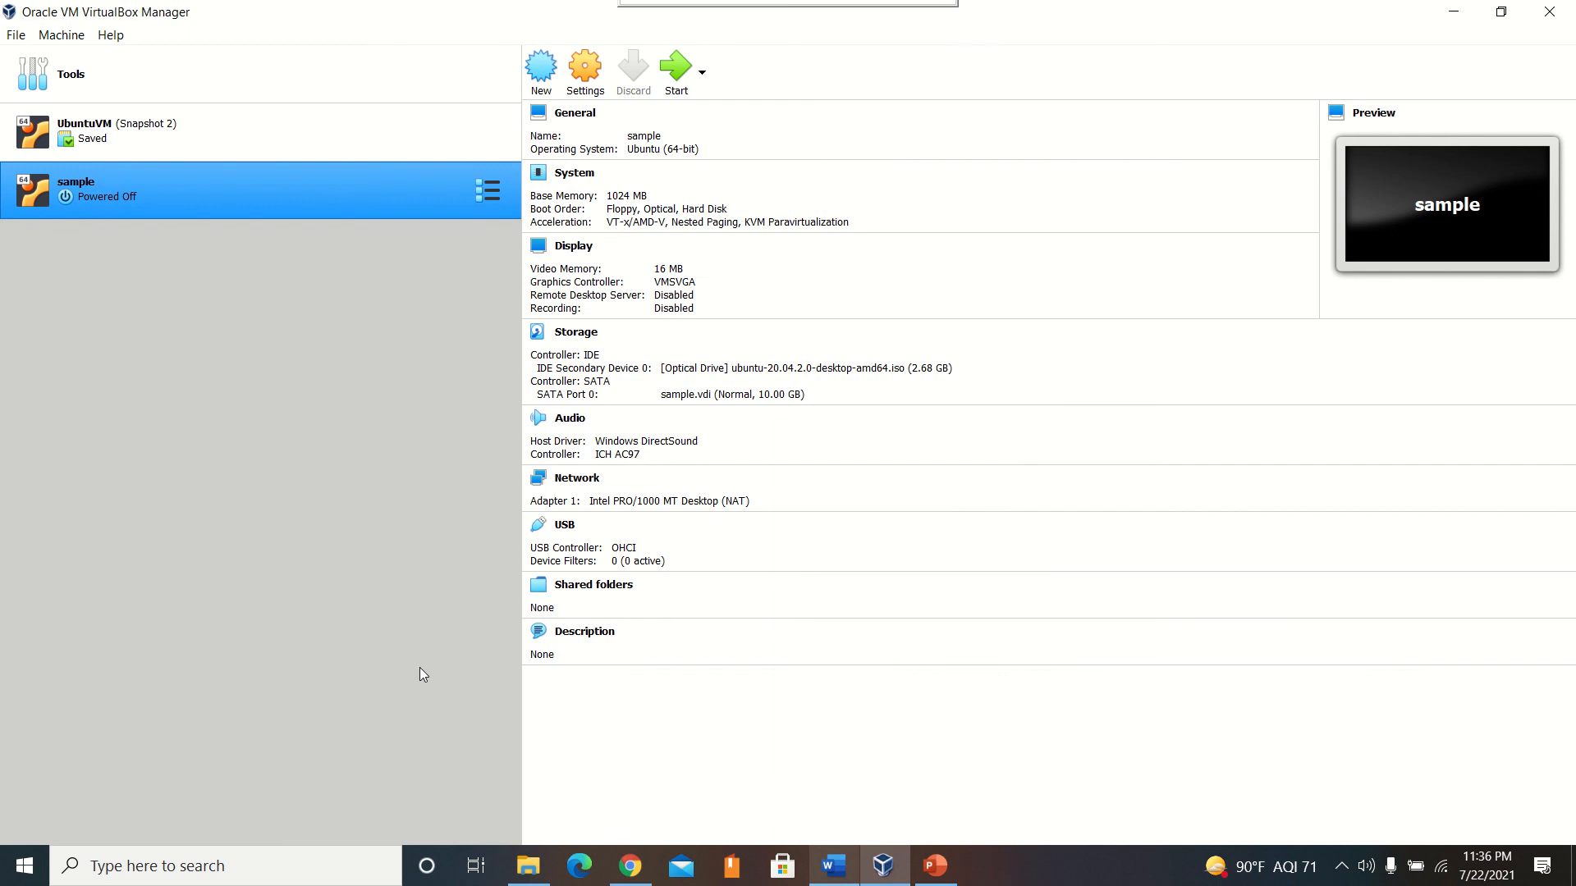
Start the sample virtual machine again and dismiss the auto capture keyboard message.
mouse_move(620, 5)
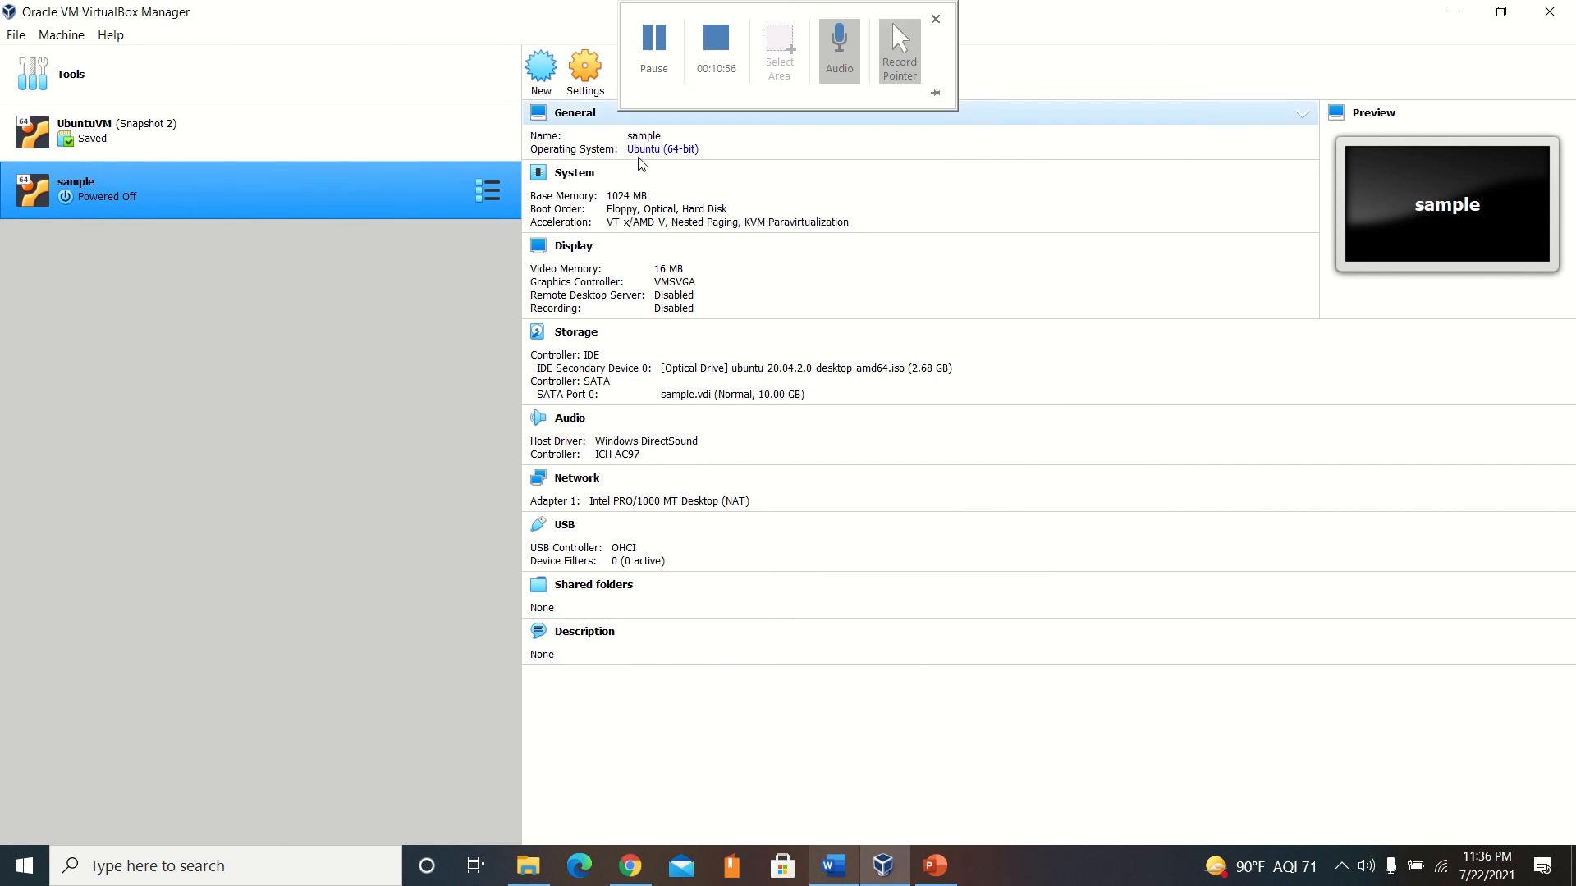
left_click(643, 66)
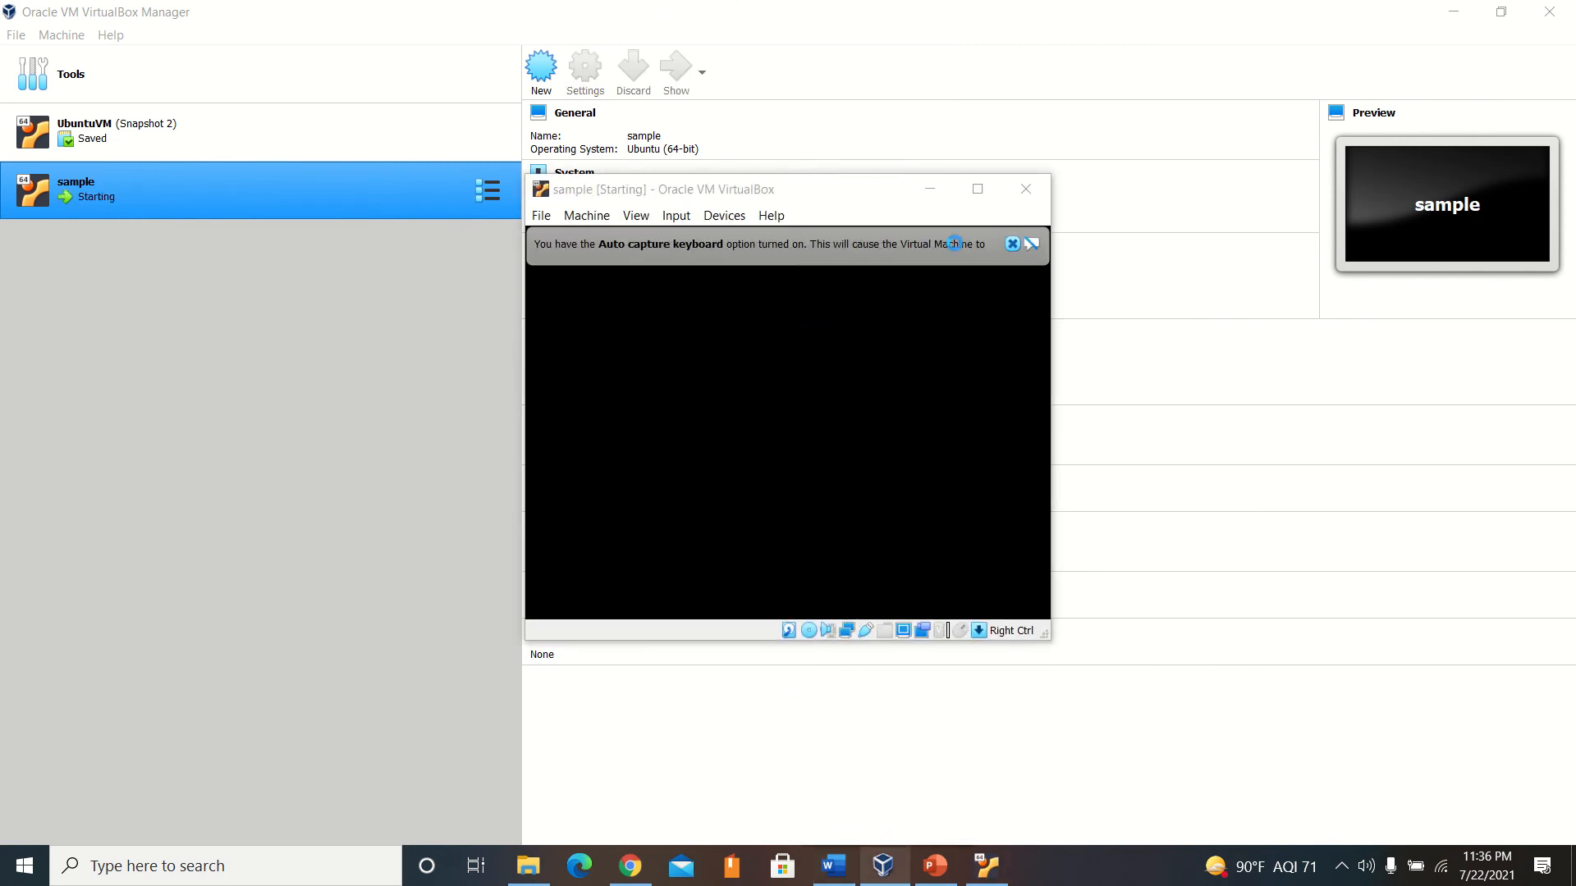
left_click(1012, 244)
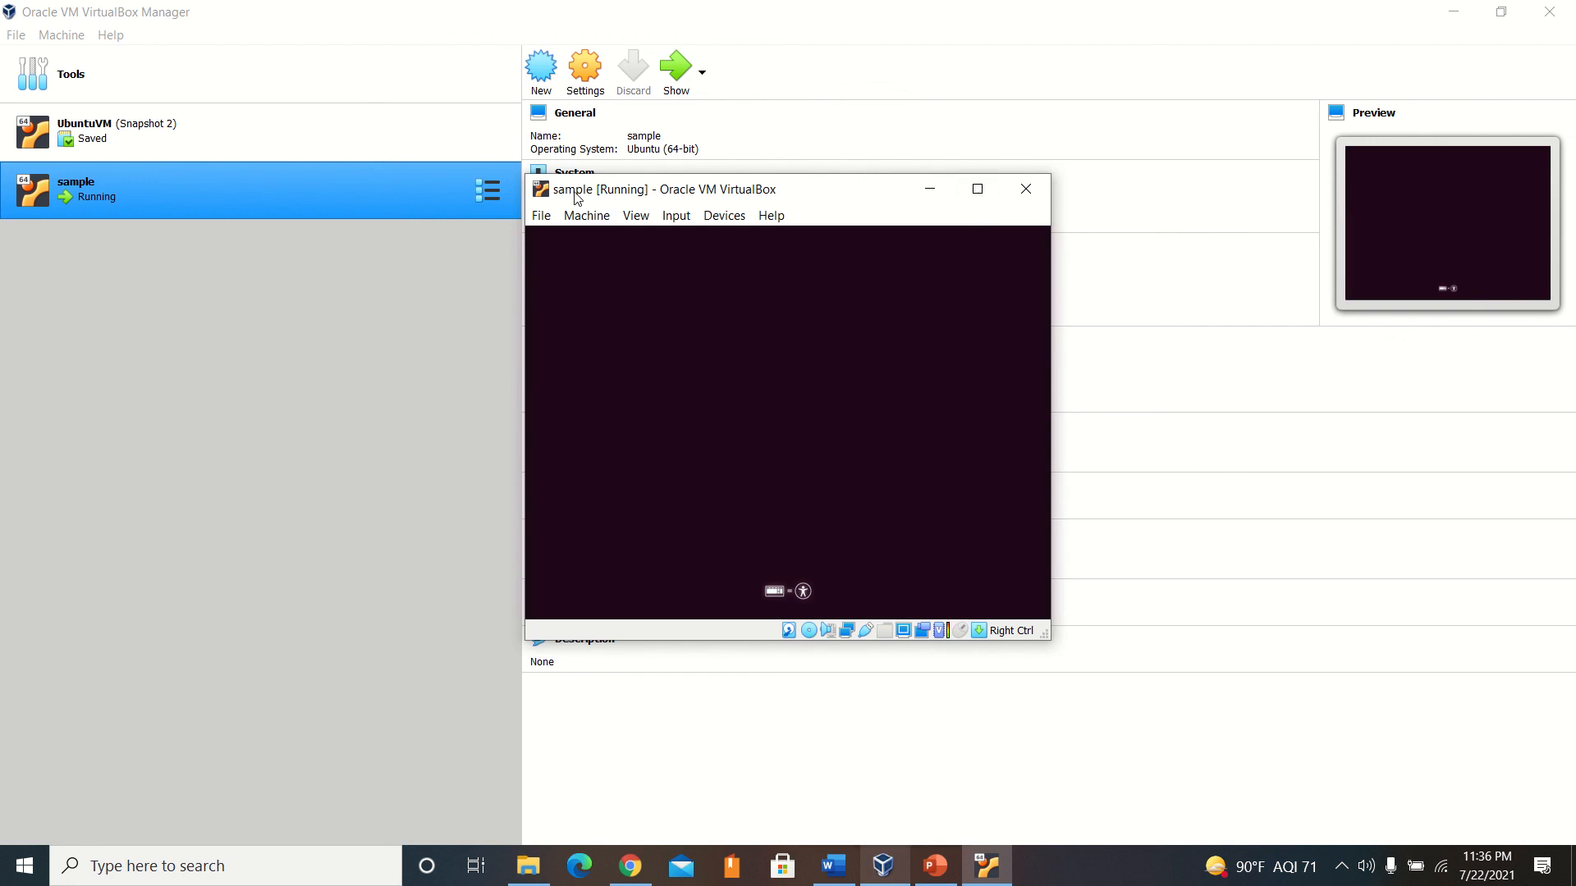
Check which disk image is attached to the machine's optical drive, and dismiss the mouse pointer integration message.
left_click(724, 215)
mouse_move(728, 240)
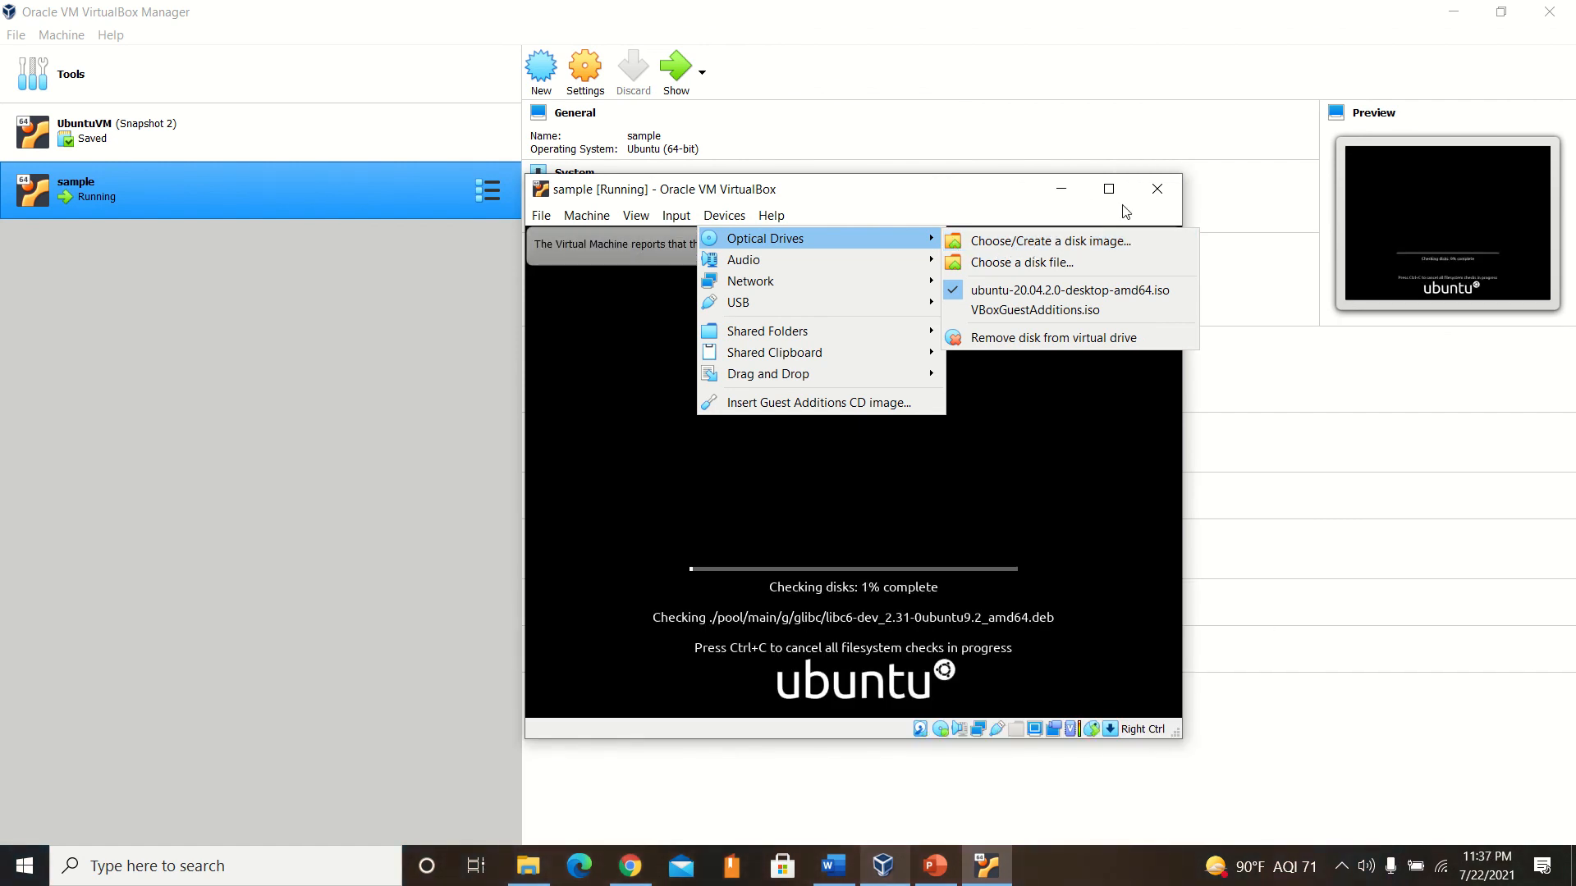
left_click(988, 202)
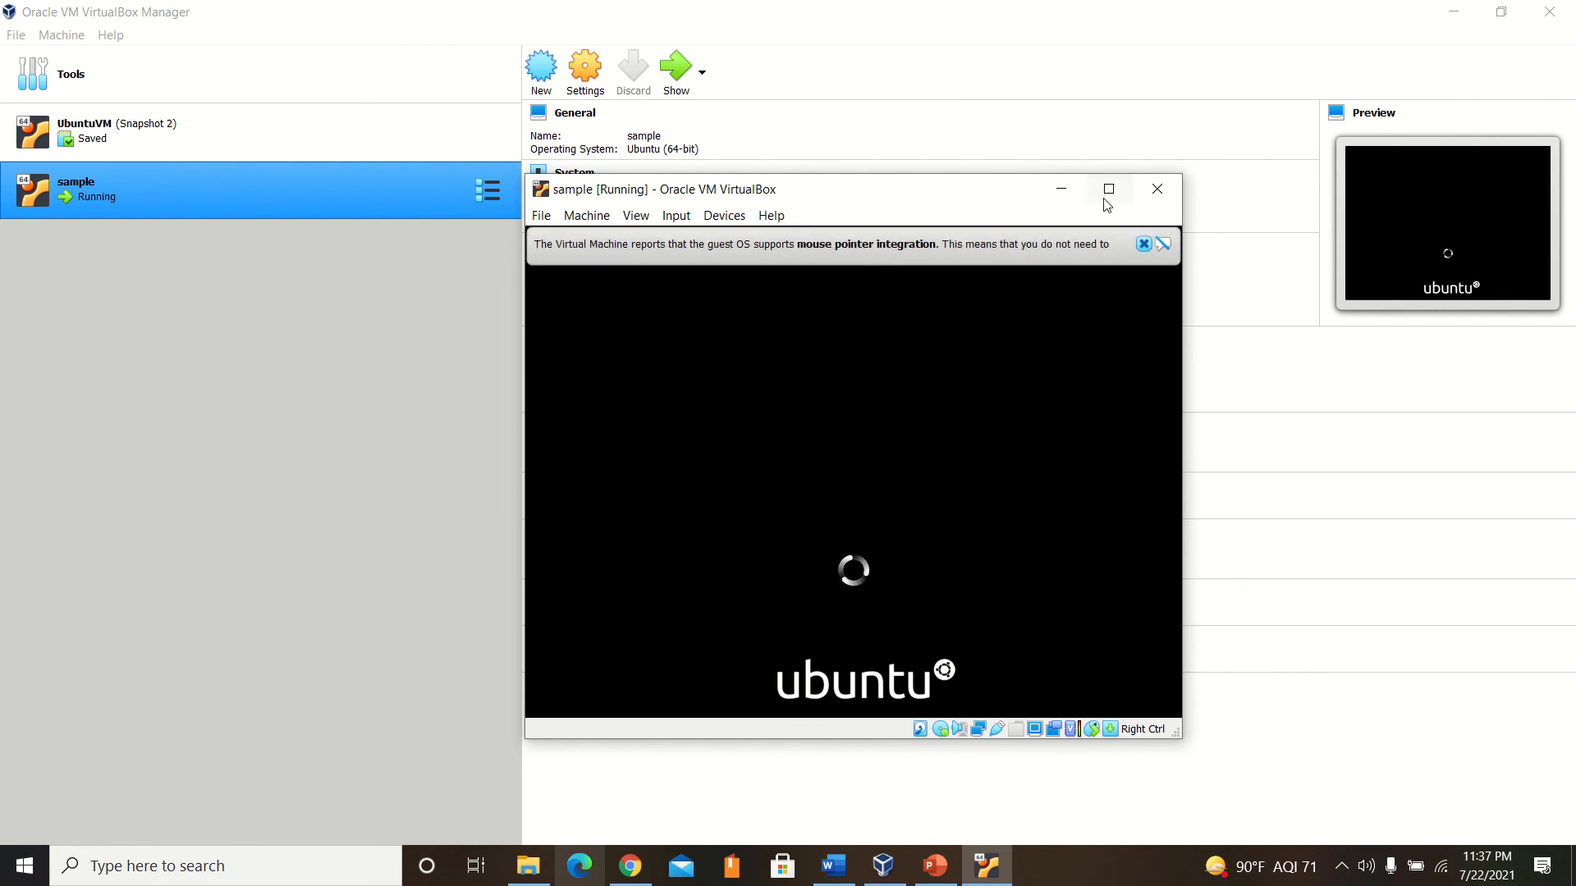
left_click(1143, 243)
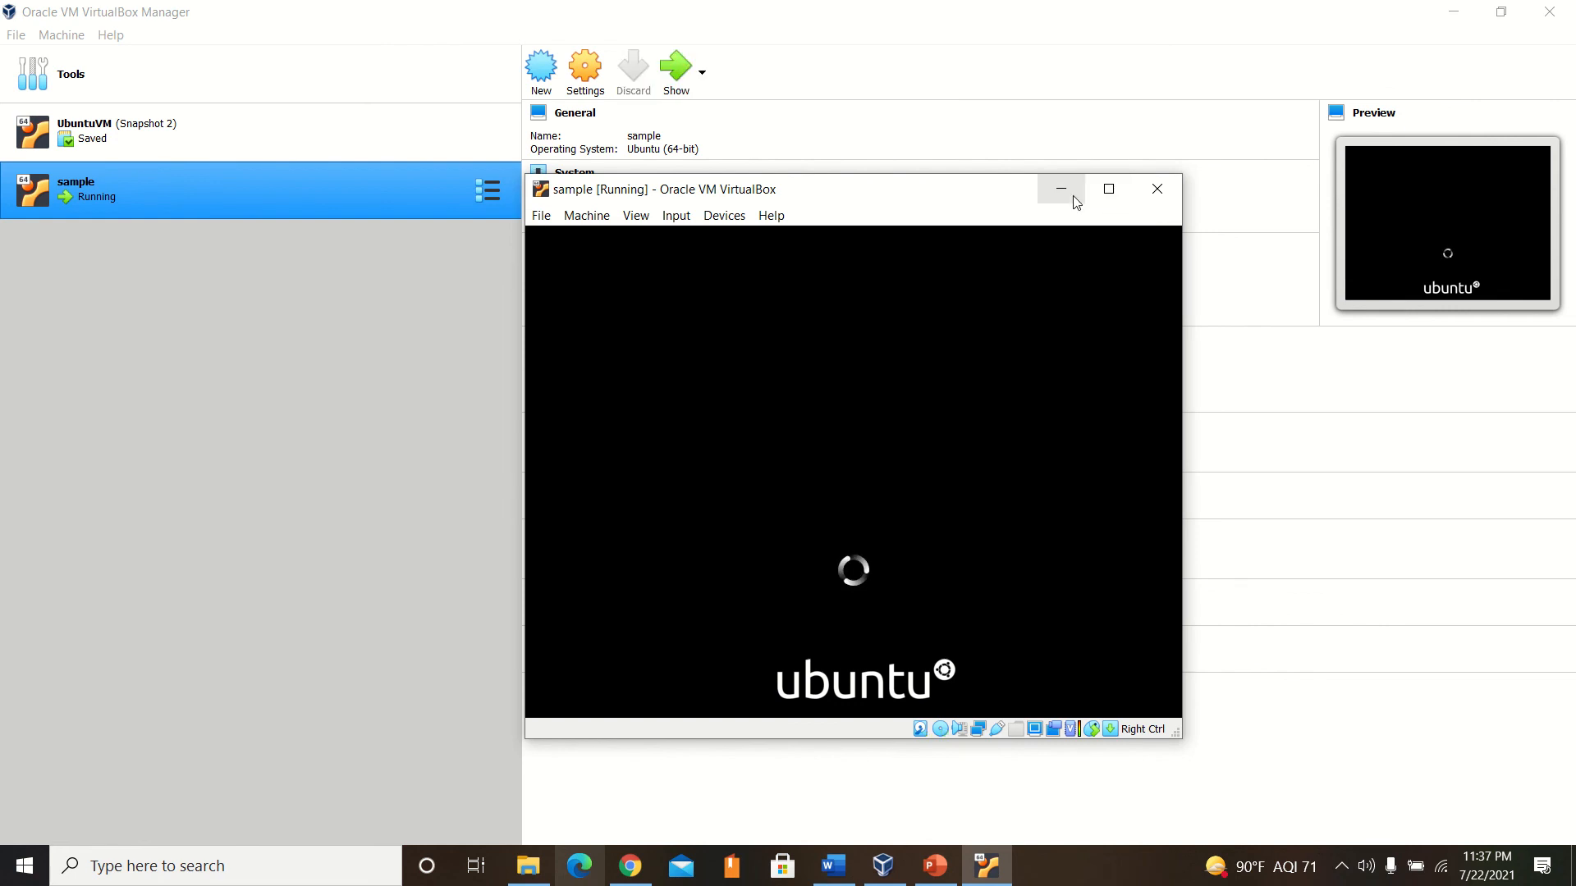
View the Ubuntu system menu with its sound, network and power options, and close it.
mouse_move(607, 4)
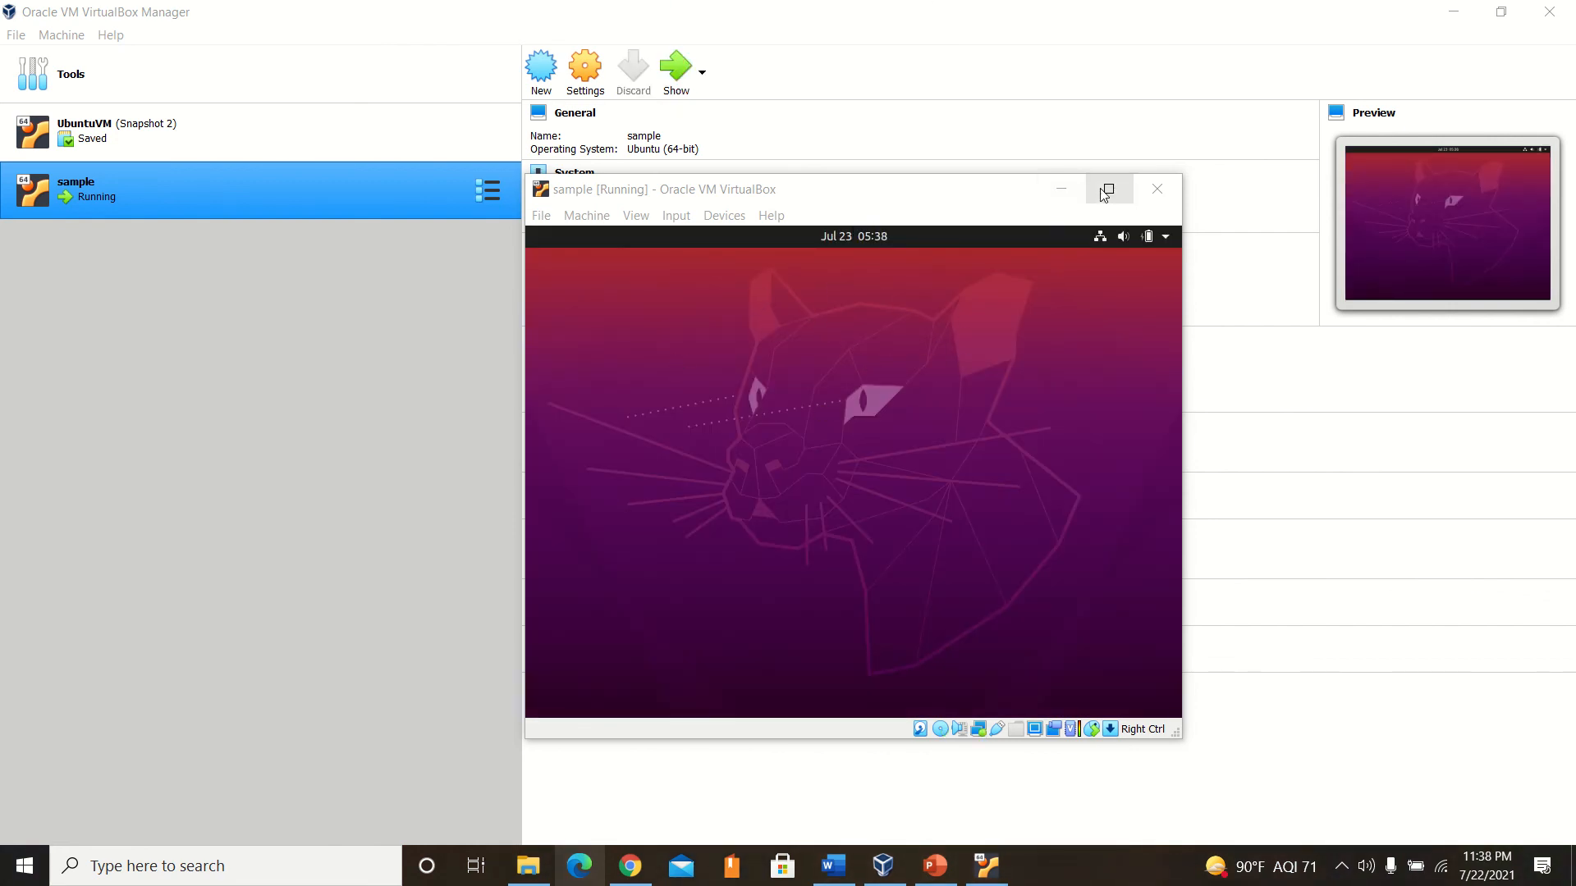
left_click(1154, 237)
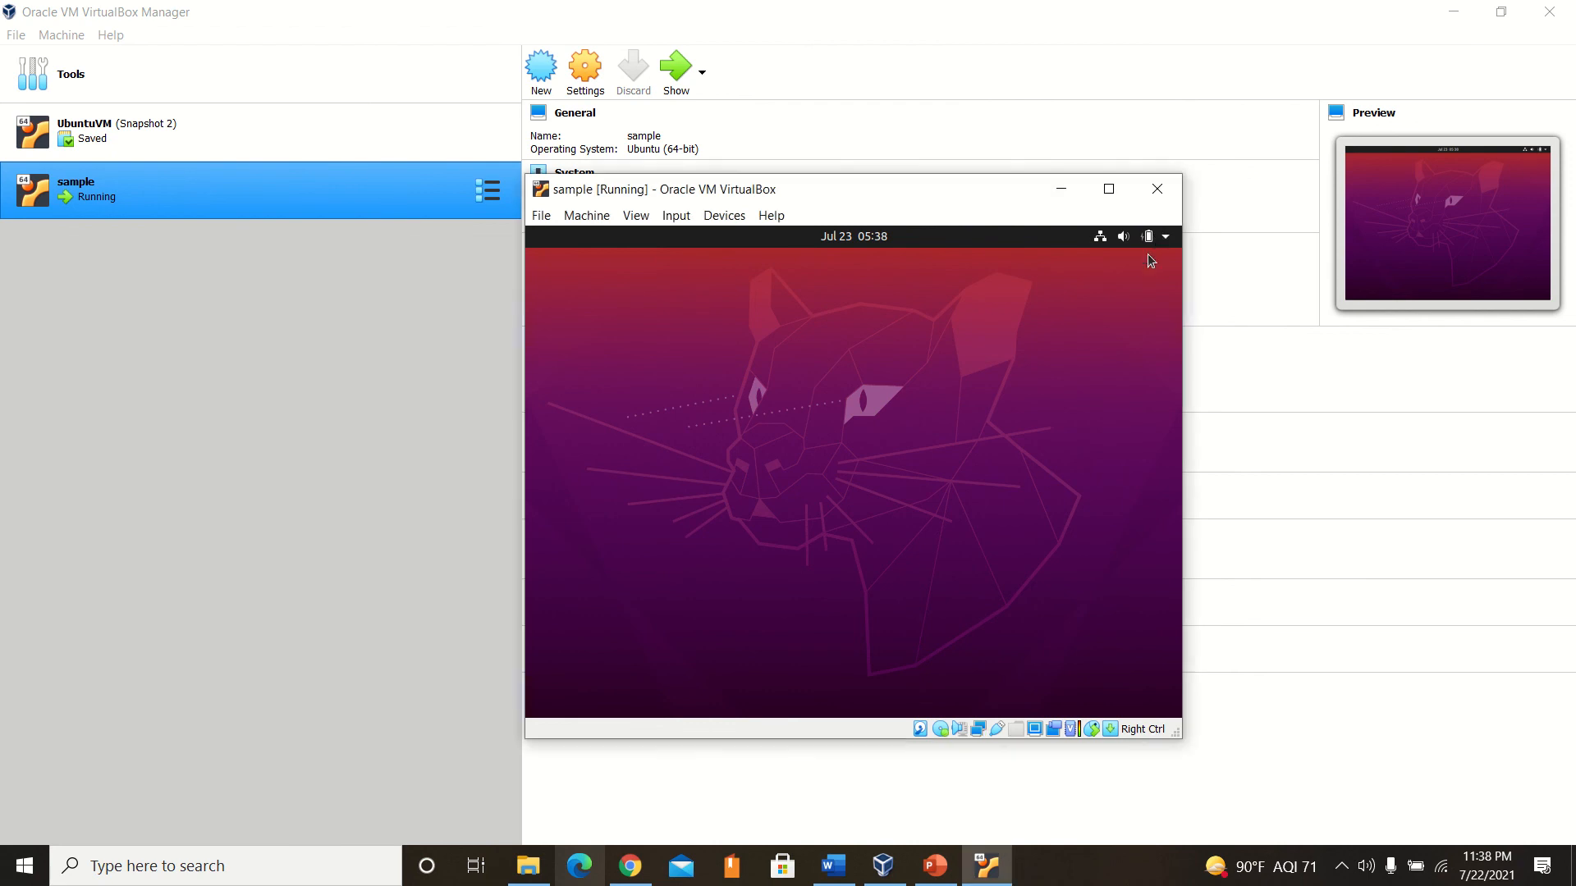
left_click(1165, 241)
left_click(1166, 241)
left_click(1165, 241)
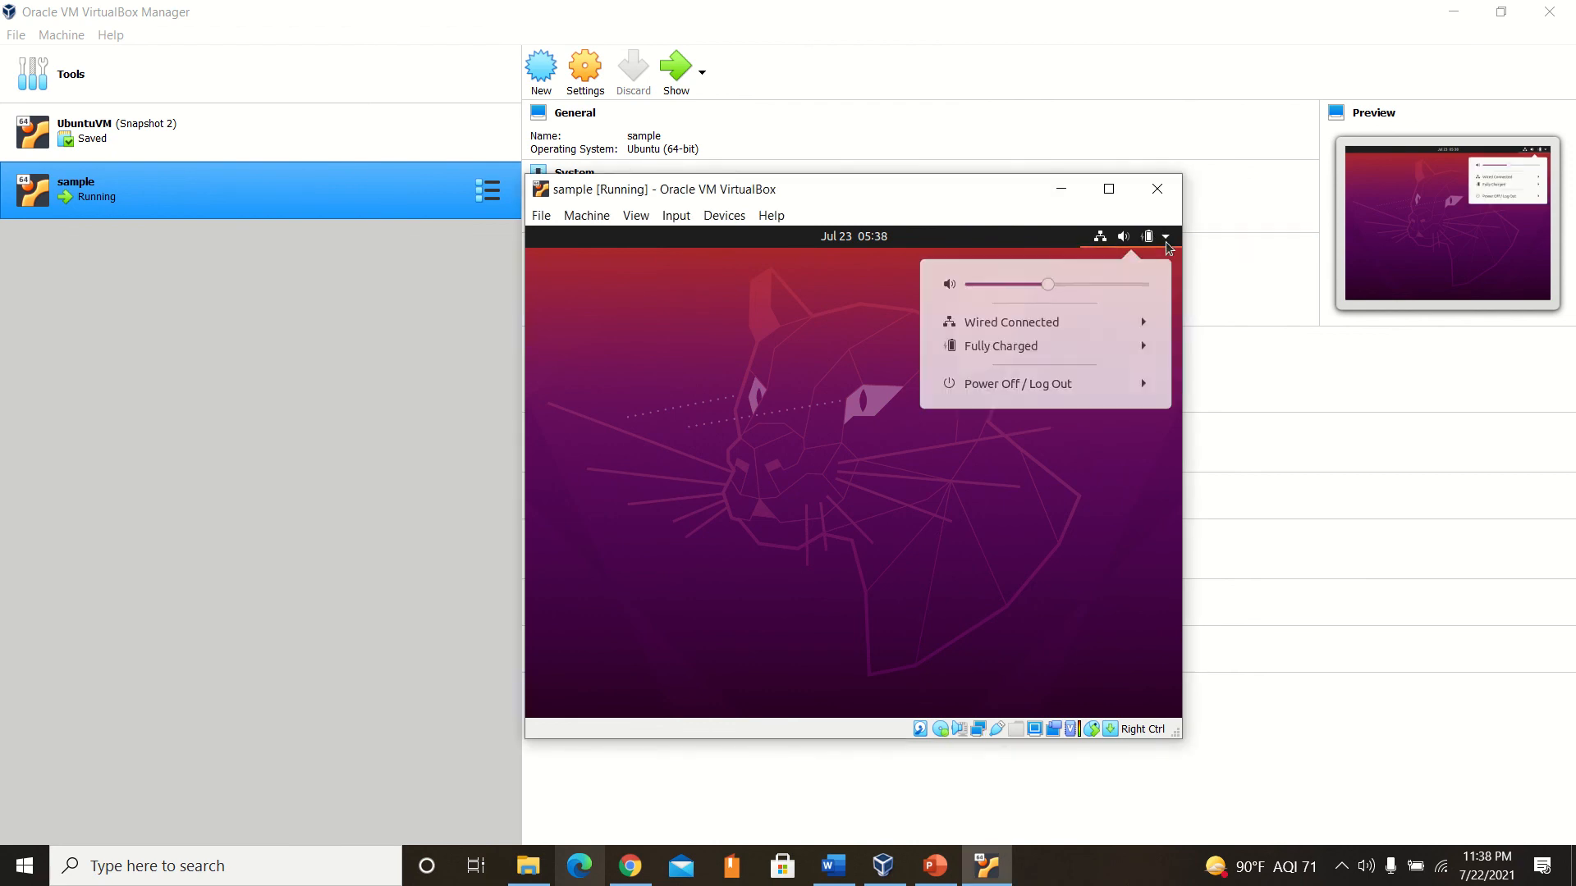
left_click(696, 304)
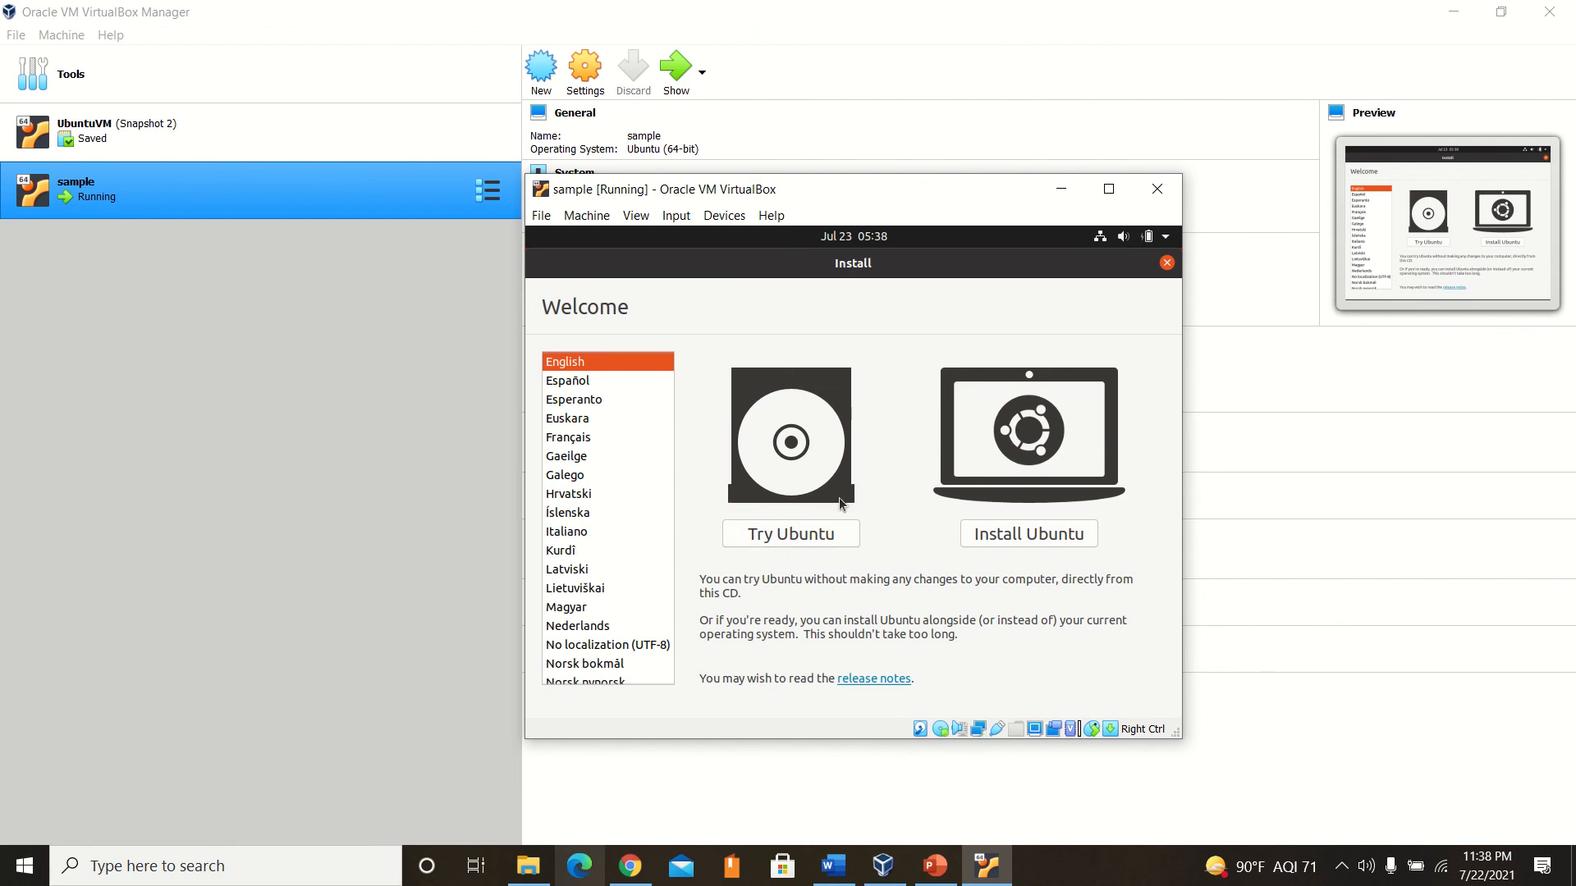
Begin installing Ubuntu in English, accepting the English (US) keyboard layout and Normal installation with updates downloaded during installation.
left_click(1003, 534)
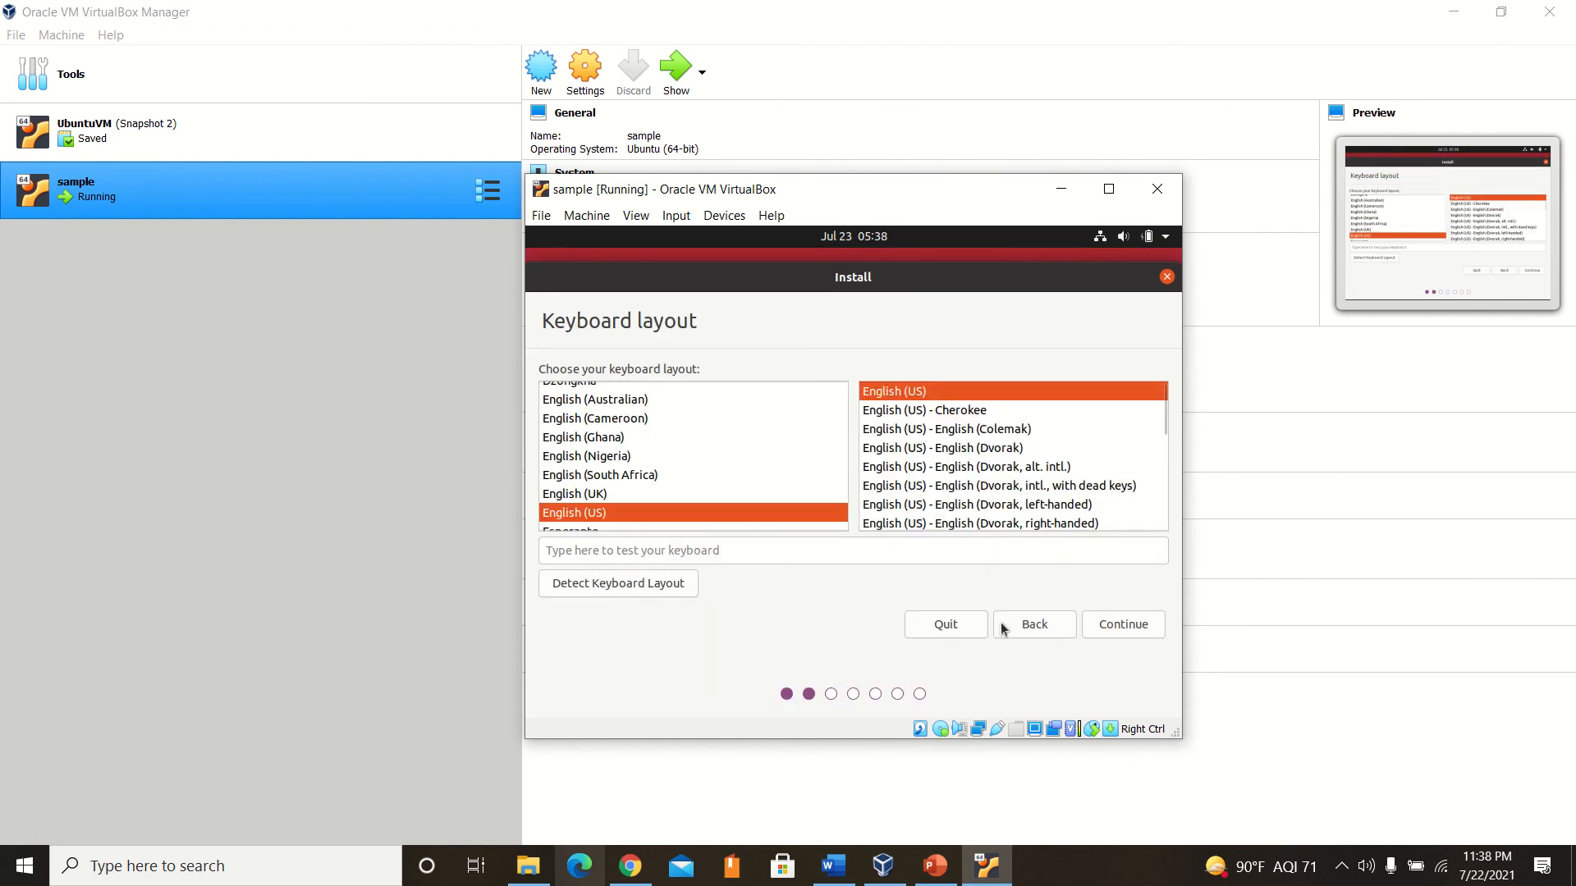
left_click(1122, 624)
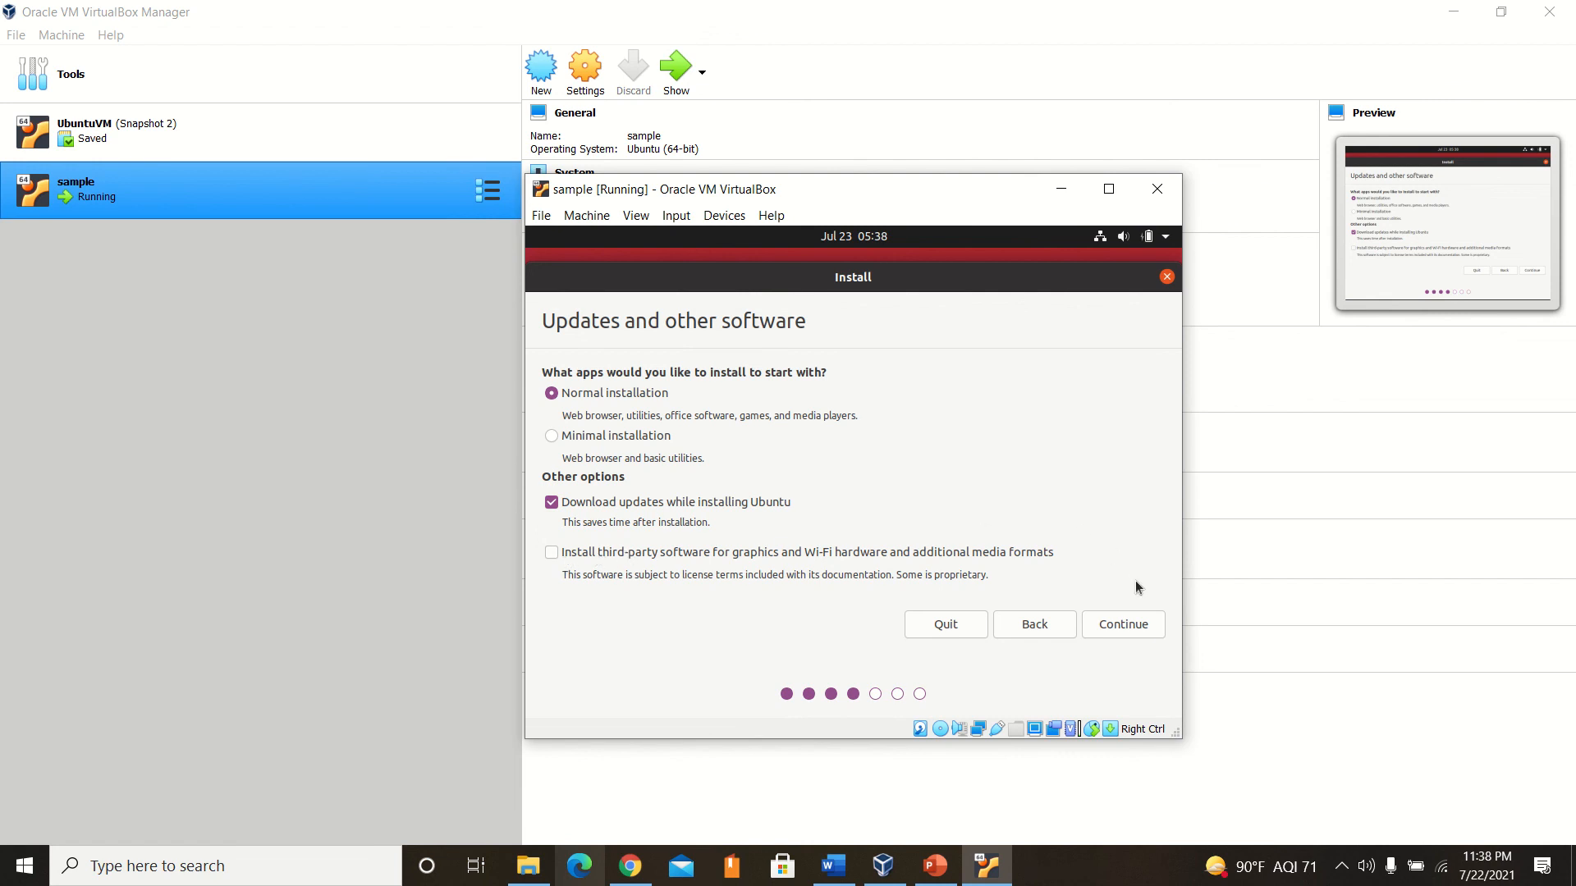
left_click(1118, 629)
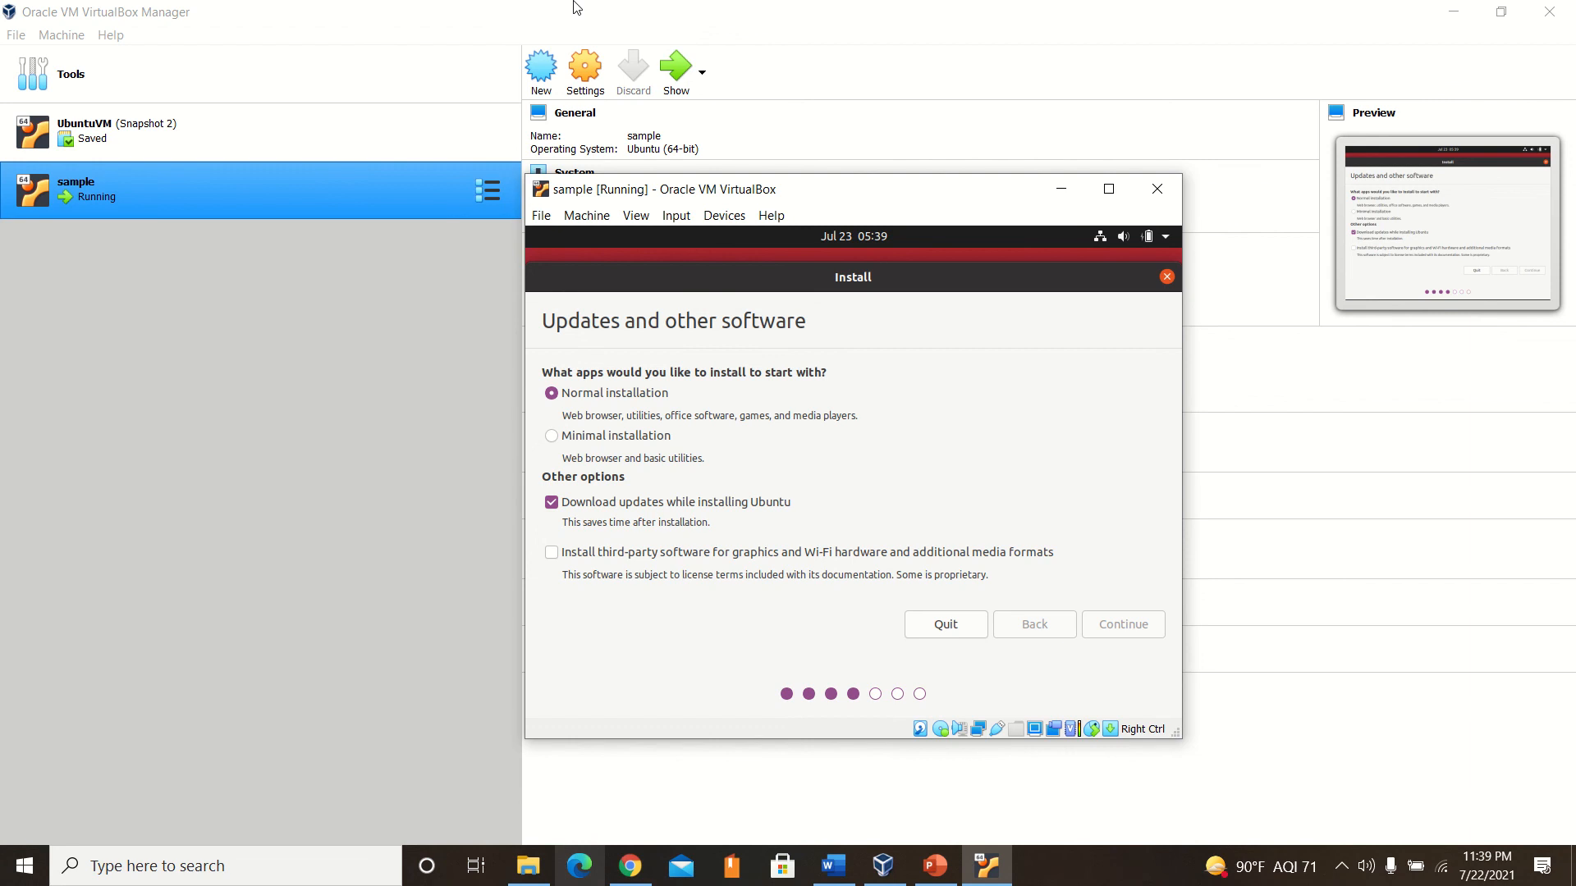
Choose to erase the disk and install Ubuntu, confirm writing the partition changes, and accept Denver as the location.
mouse_move(575, 3)
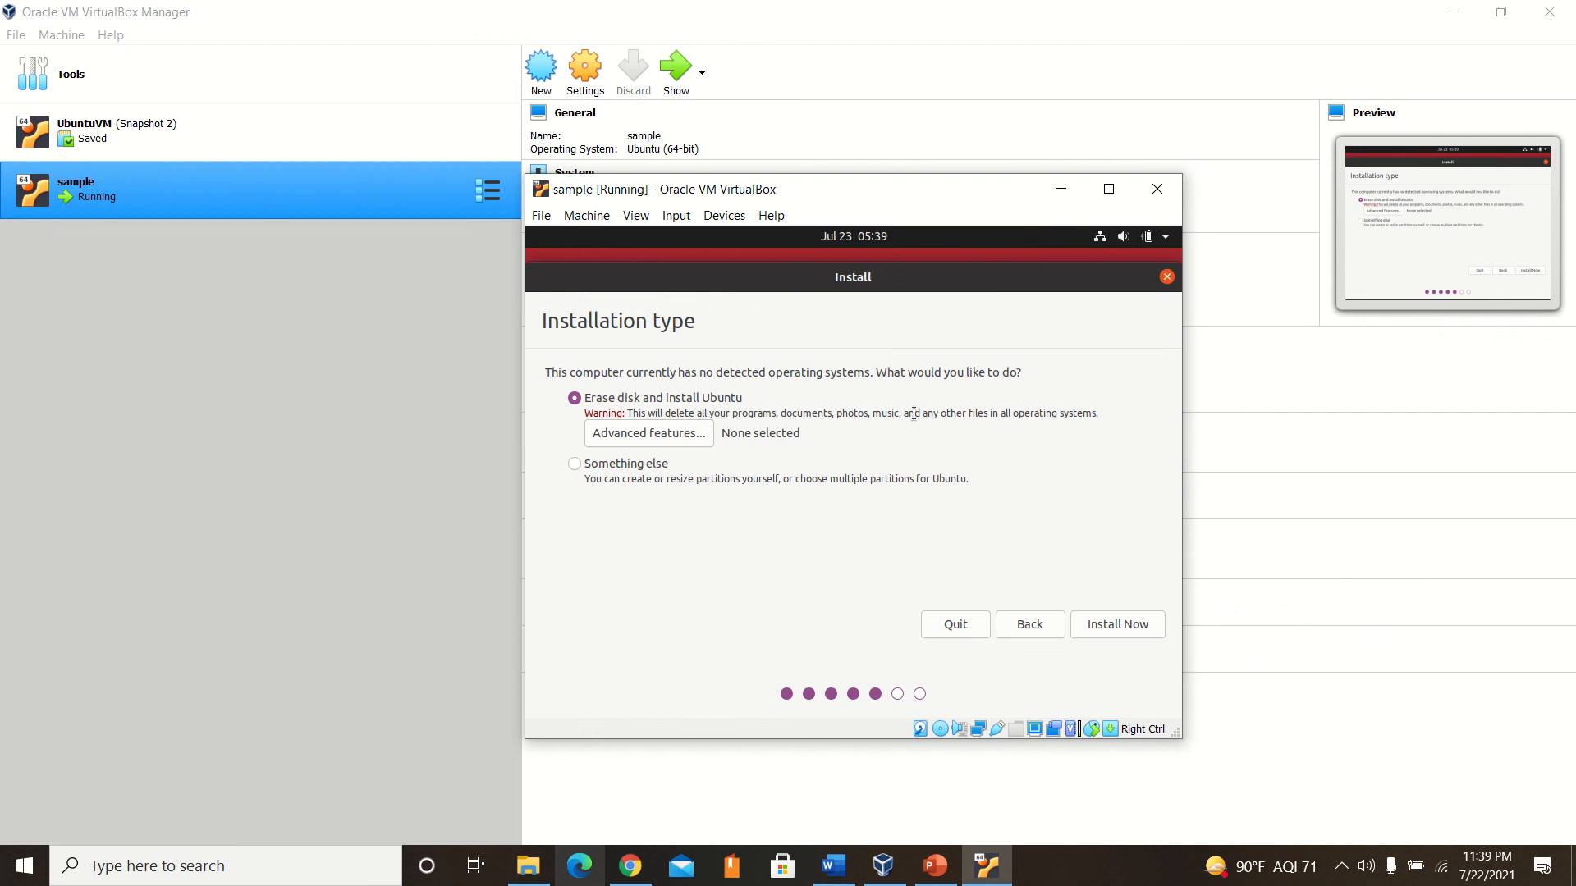
mouse_move(642, 9)
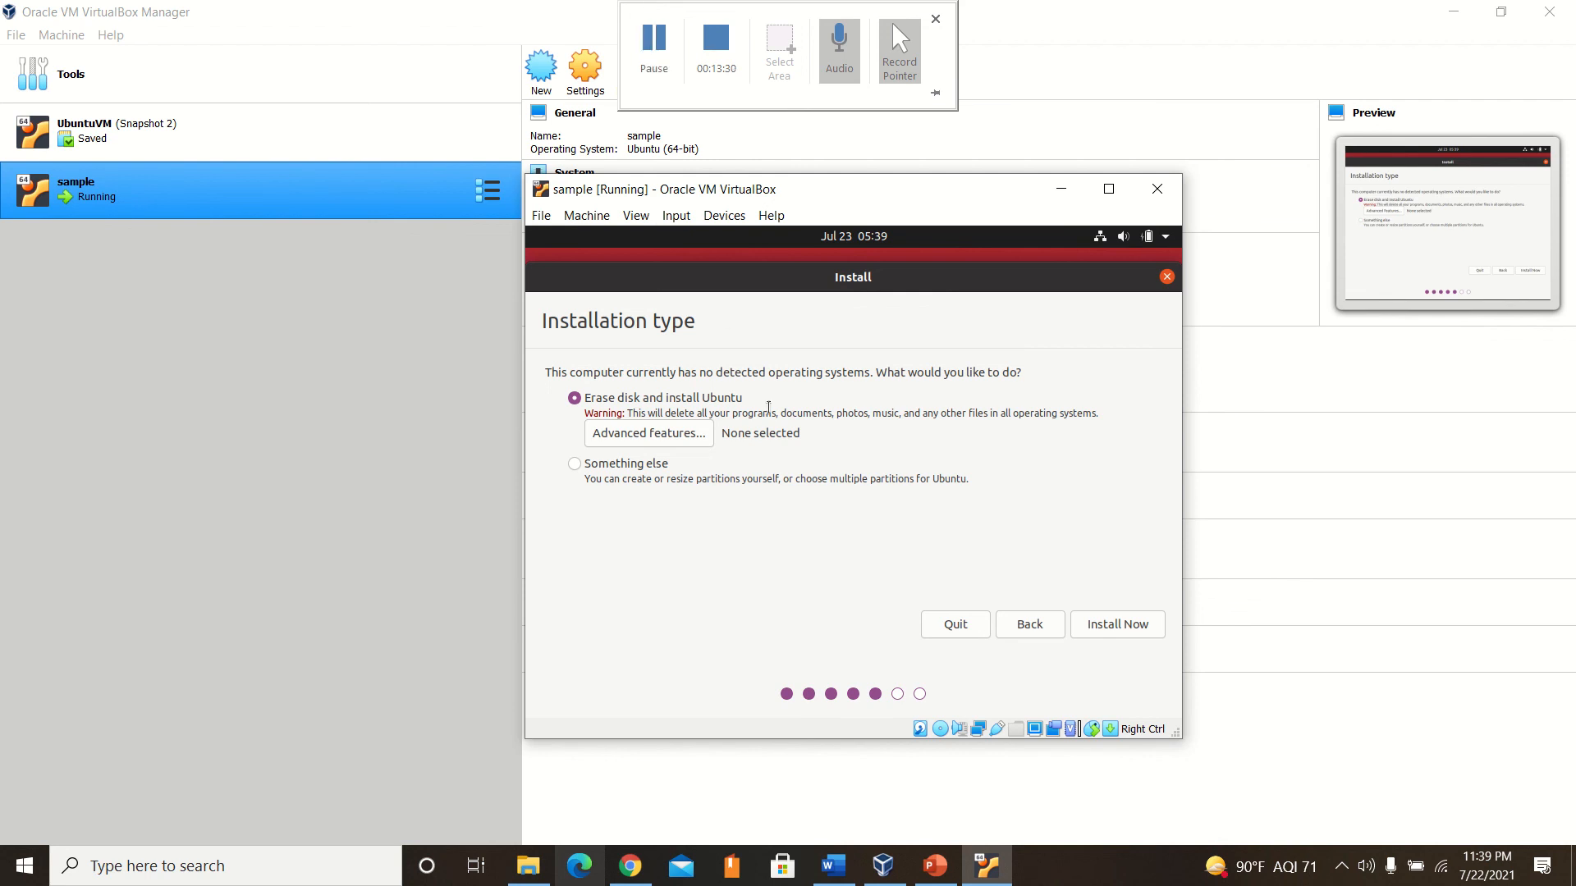
left_click(1103, 629)
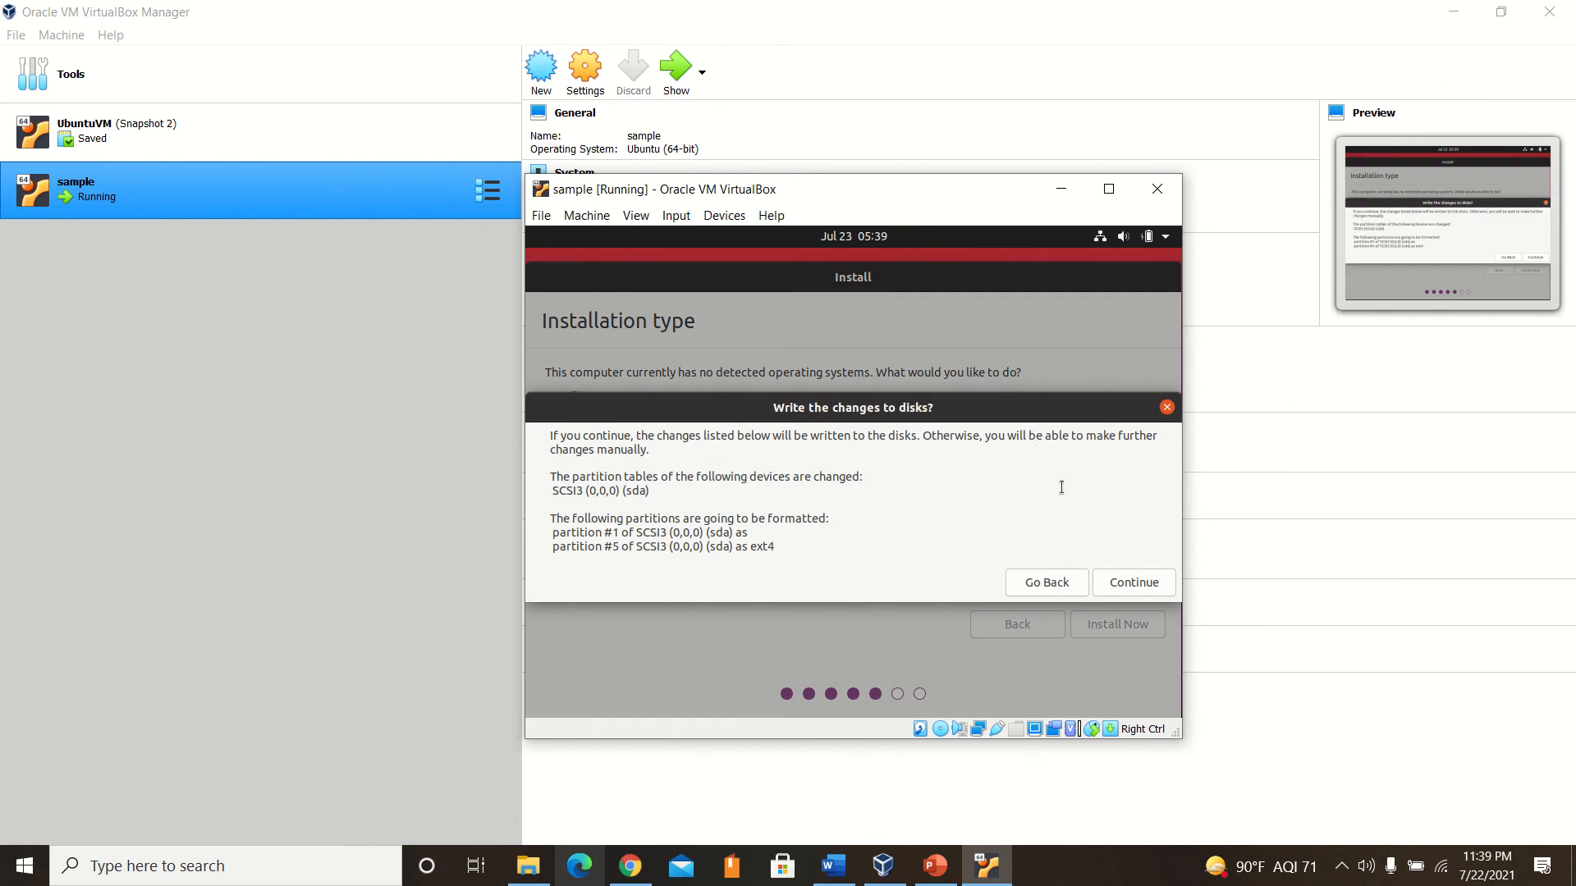
left_click(1102, 589)
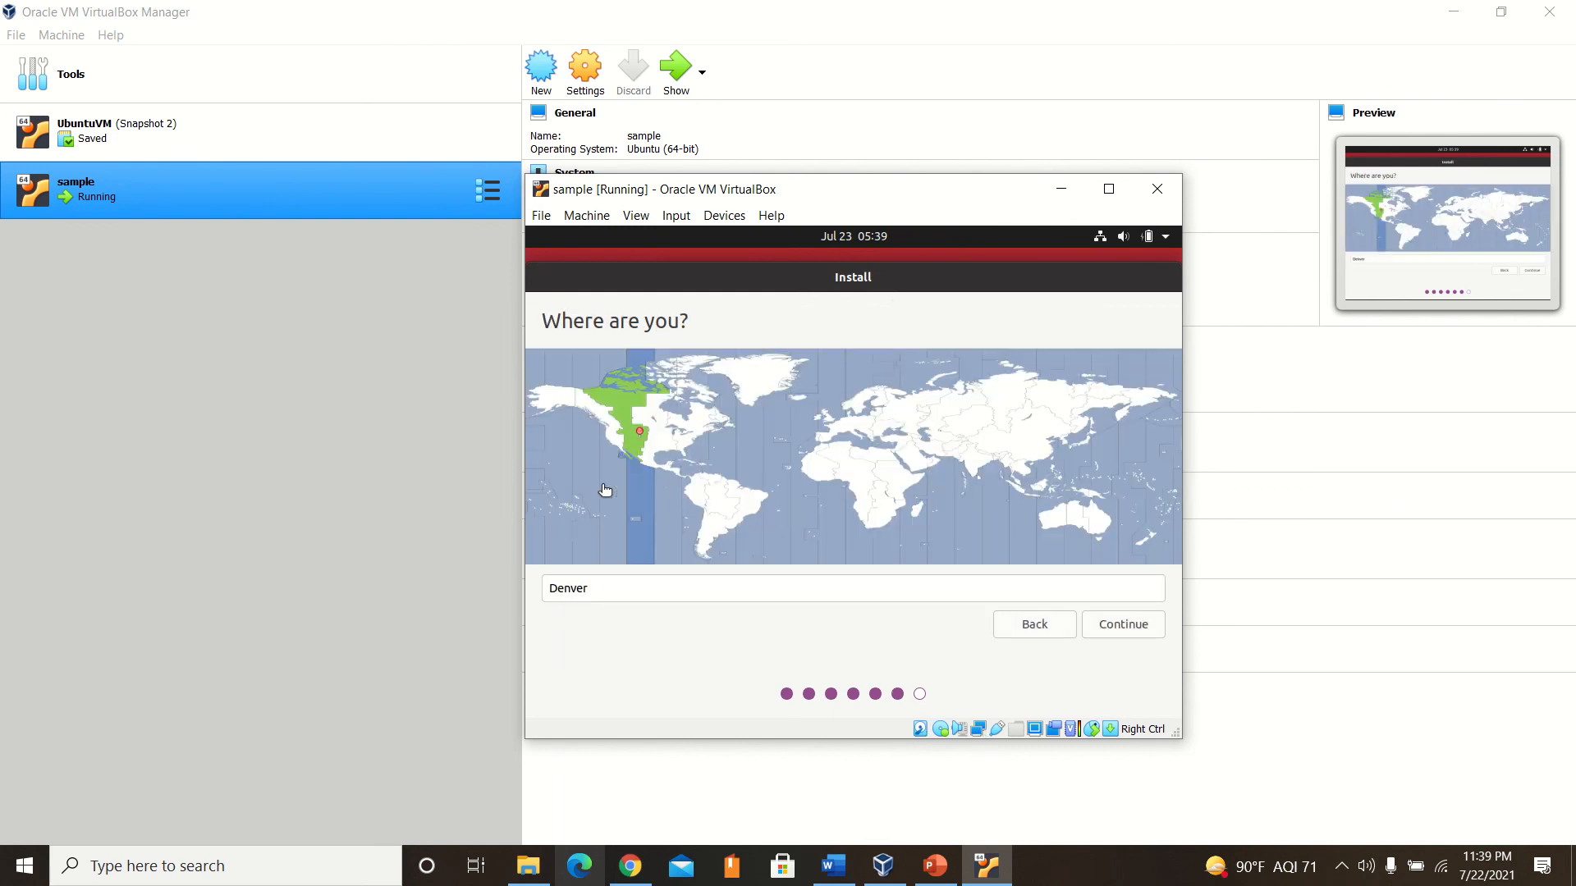
left_click(1136, 632)
mouse_move(583, 8)
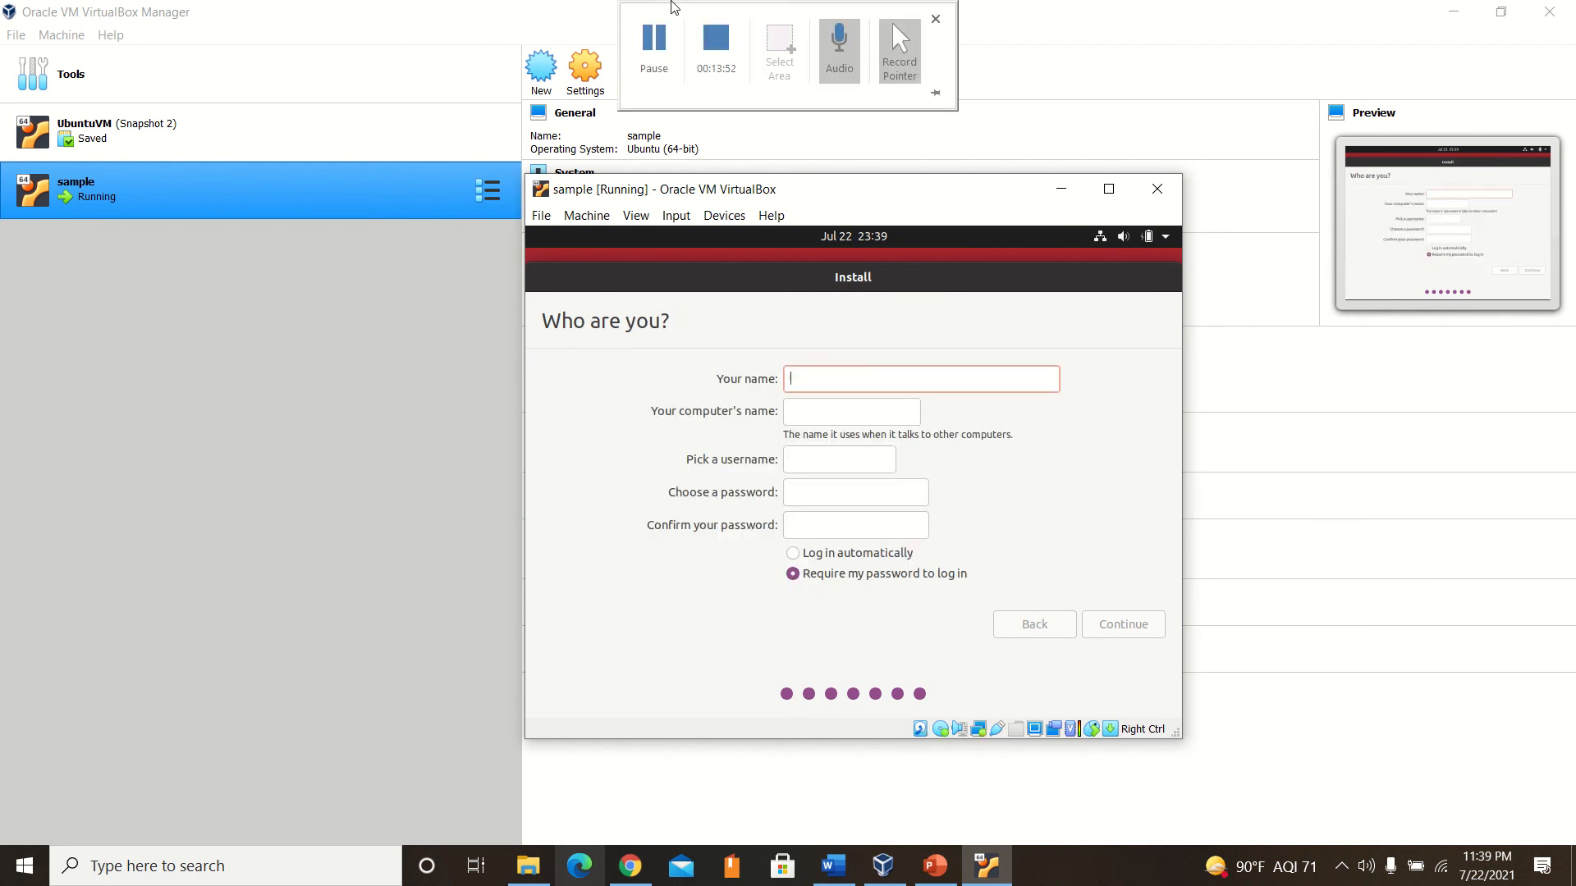
Create the user account with the name sample, enter and confirm the account password, require it at login, and continue the installation.
type("sample")
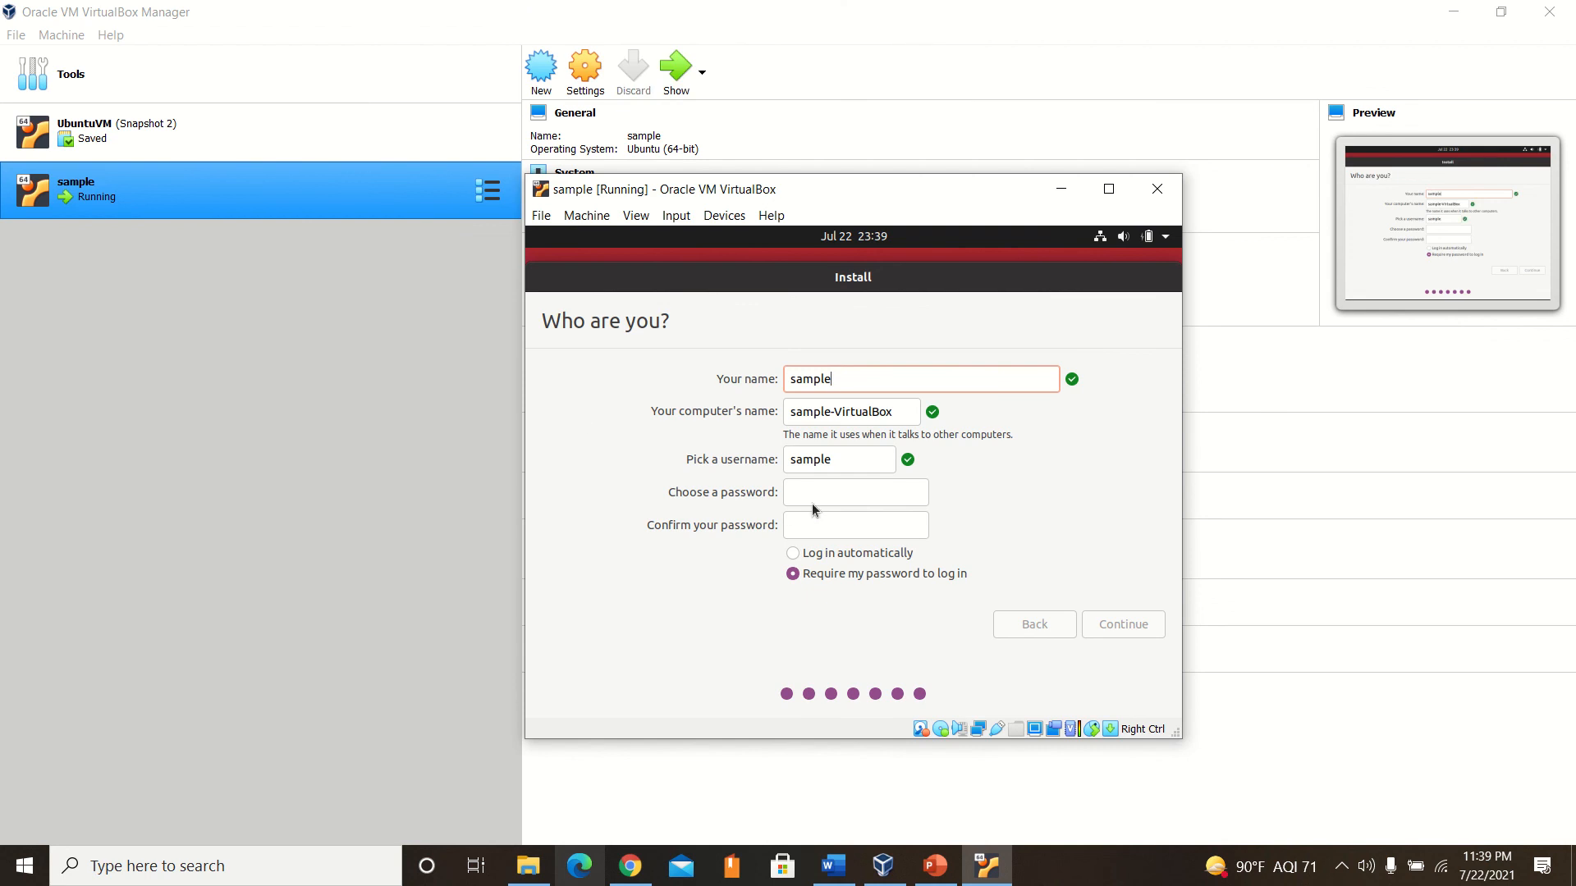
left_click(818, 498)
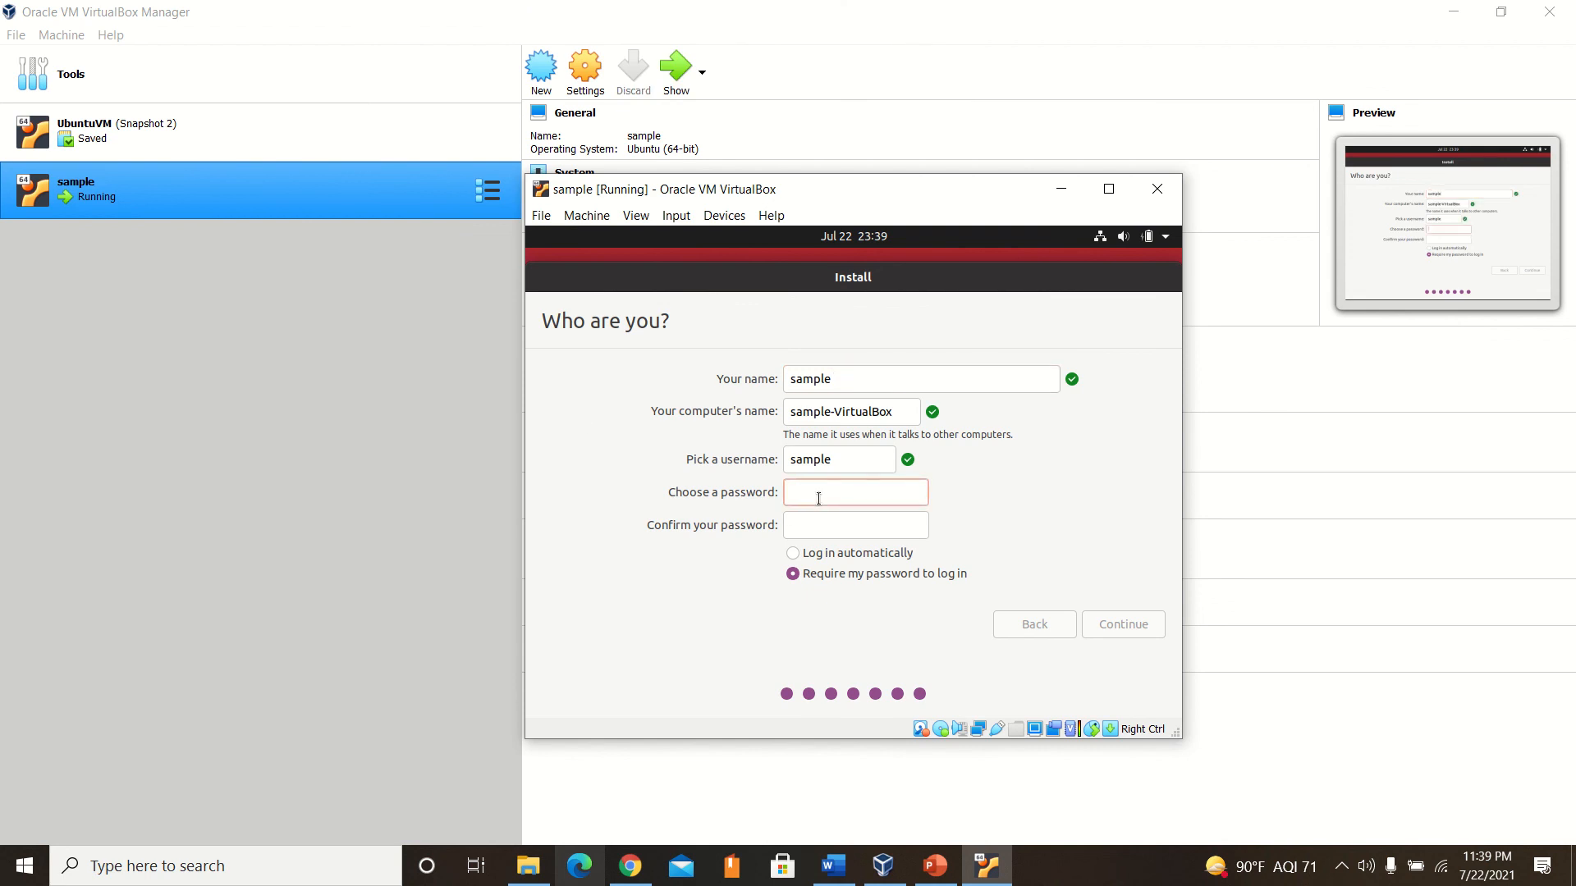
type("•••••")
key("BackSpace")
key("BackSpace")
key("BackSpace")
key("BackSpace")
key("BackSpace")
type("••••••••••")
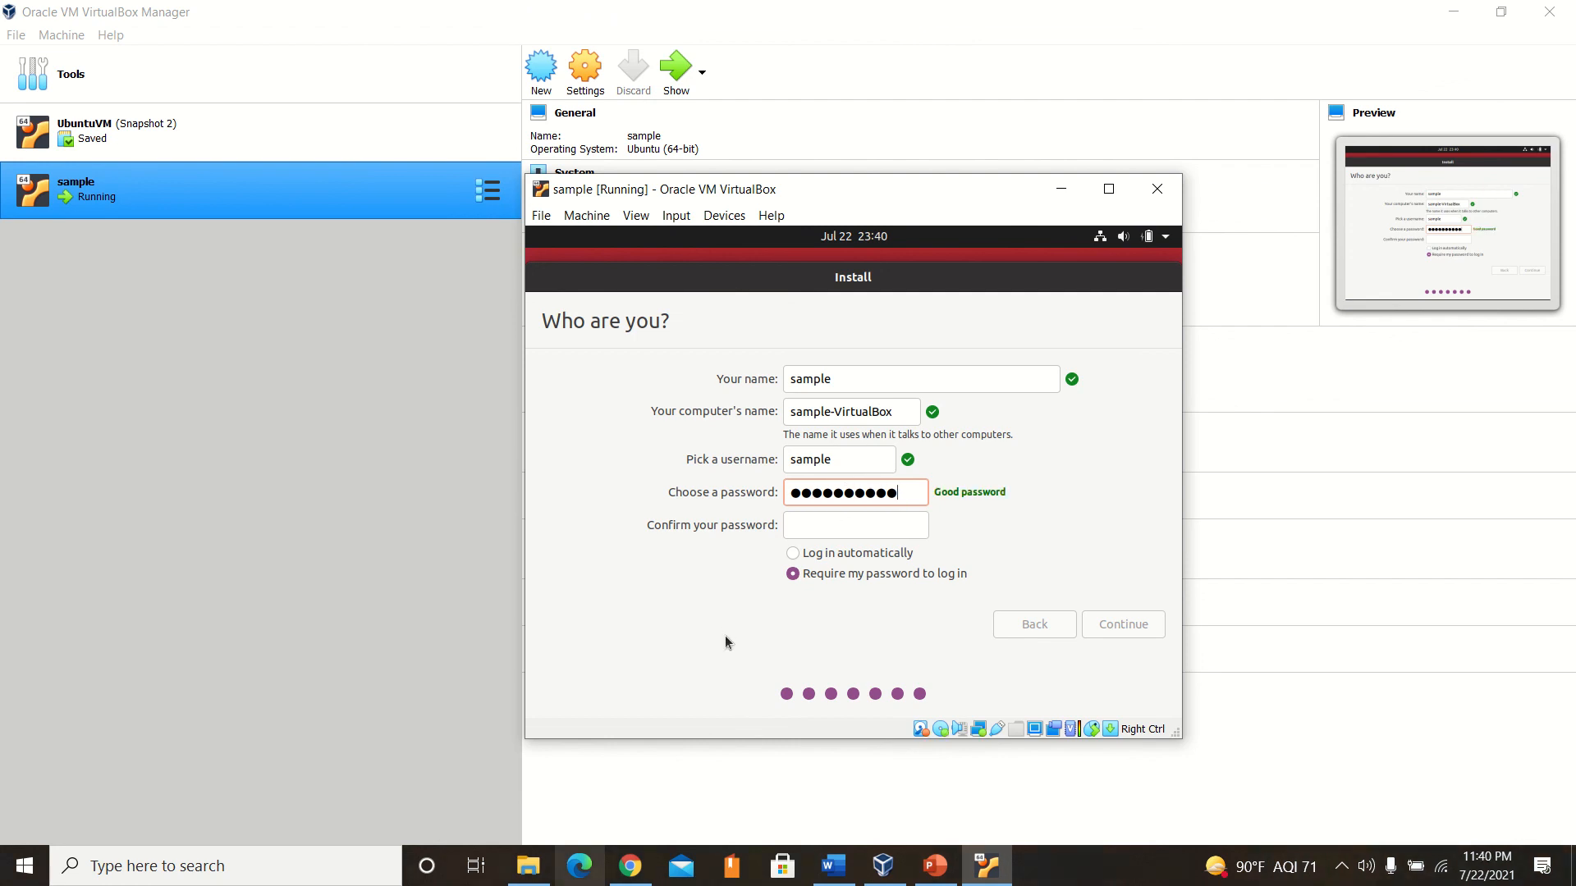
left_click(788, 526)
type("•••")
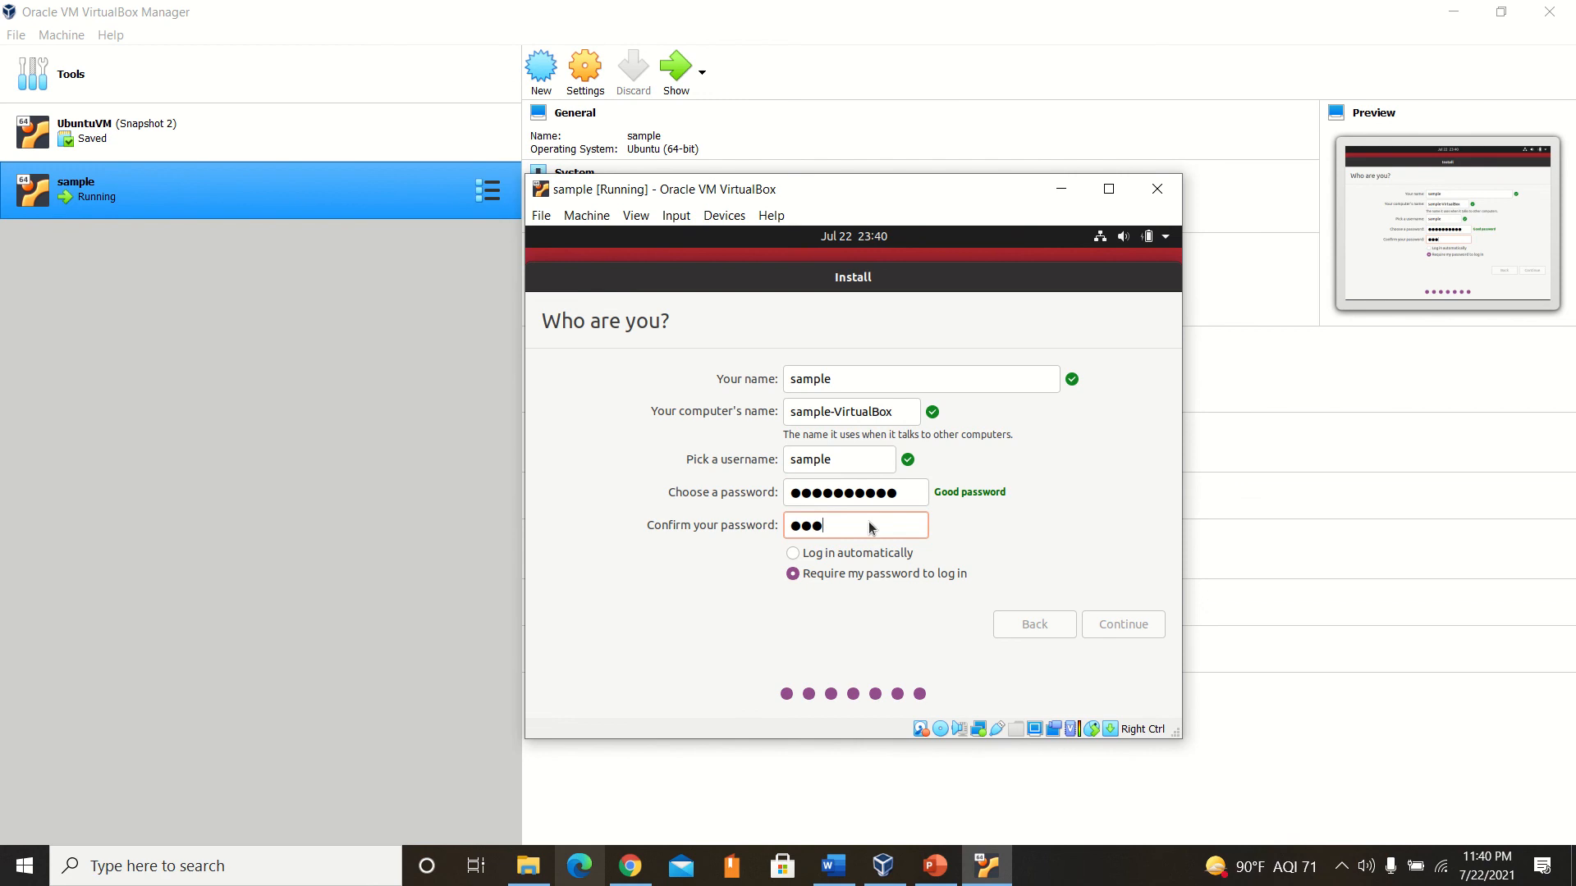
type("•••••••")
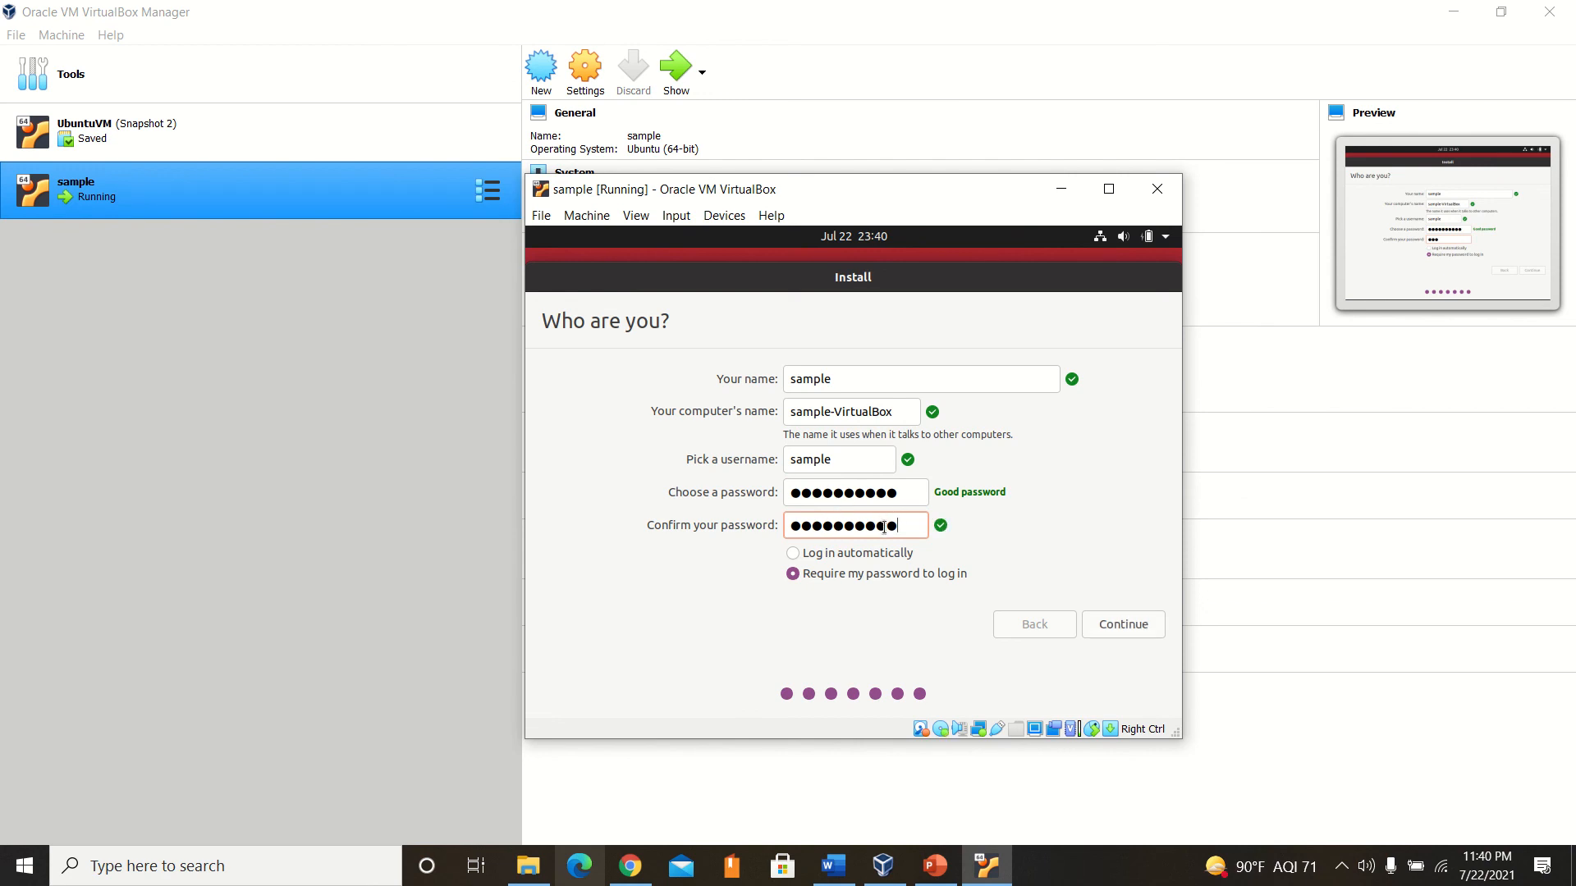
left_click(1104, 624)
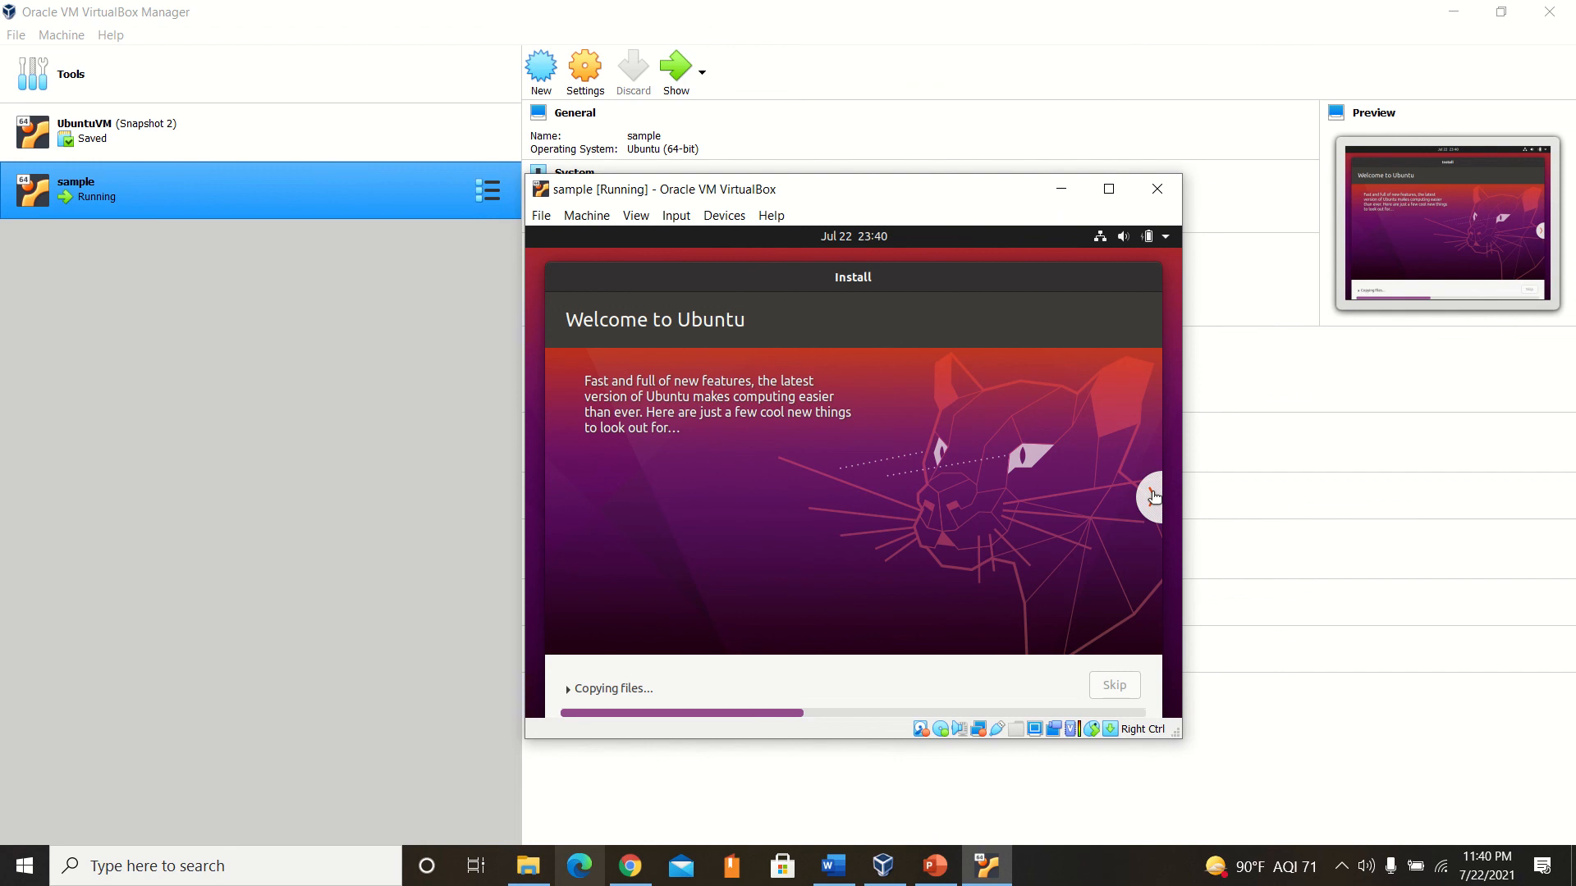
Browse forward and back through the installer's welcome slides on Ubuntu's software, music, photo, web, office and accessibility features.
left_click(1154, 497)
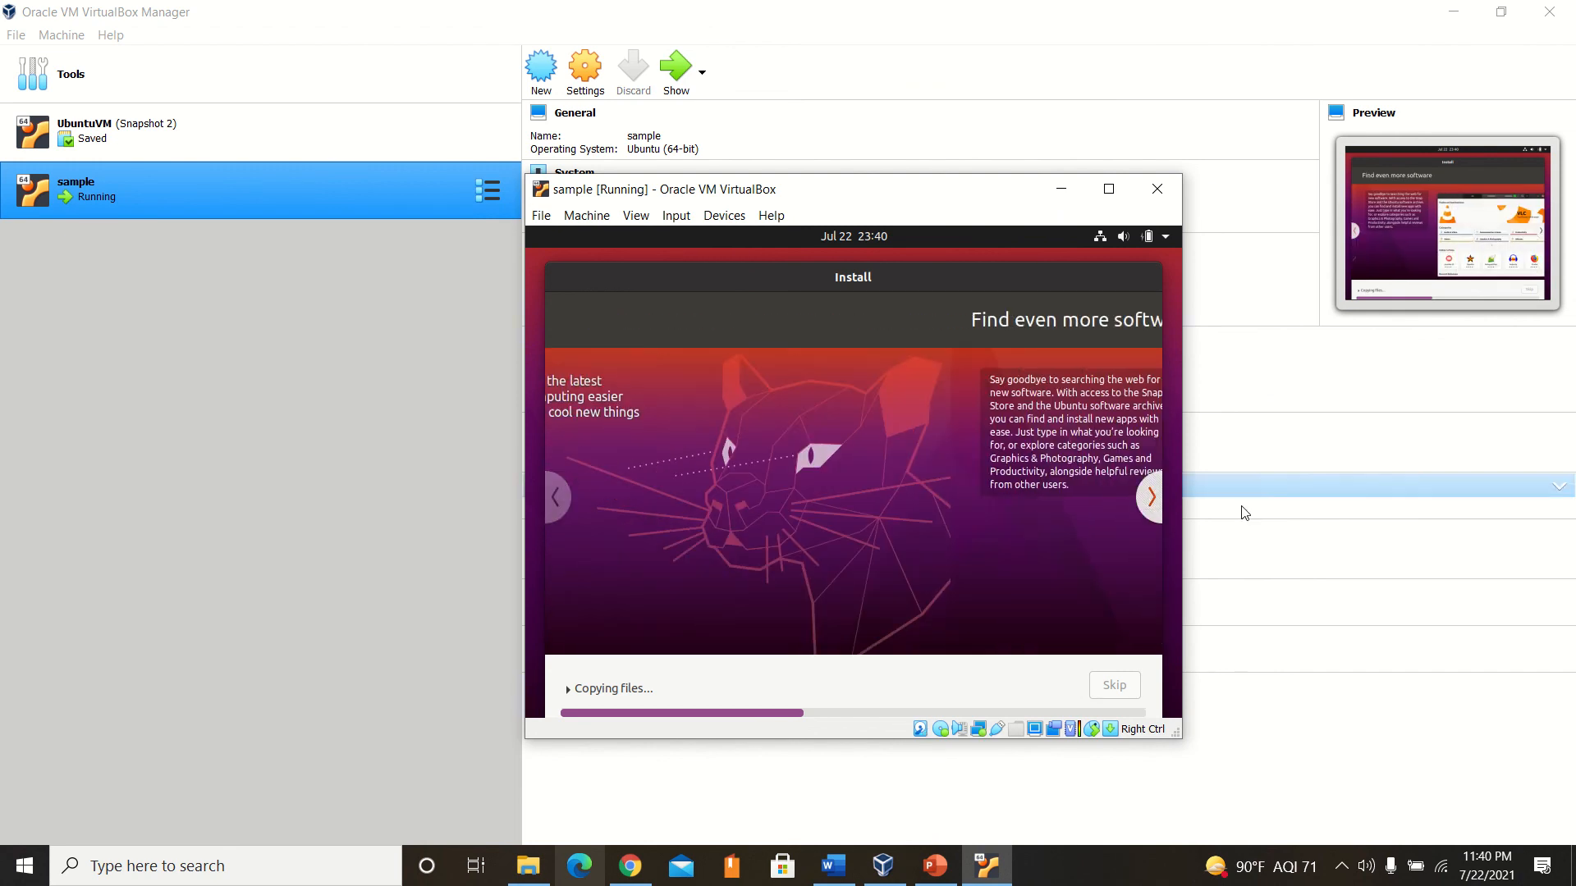
left_click(1152, 498)
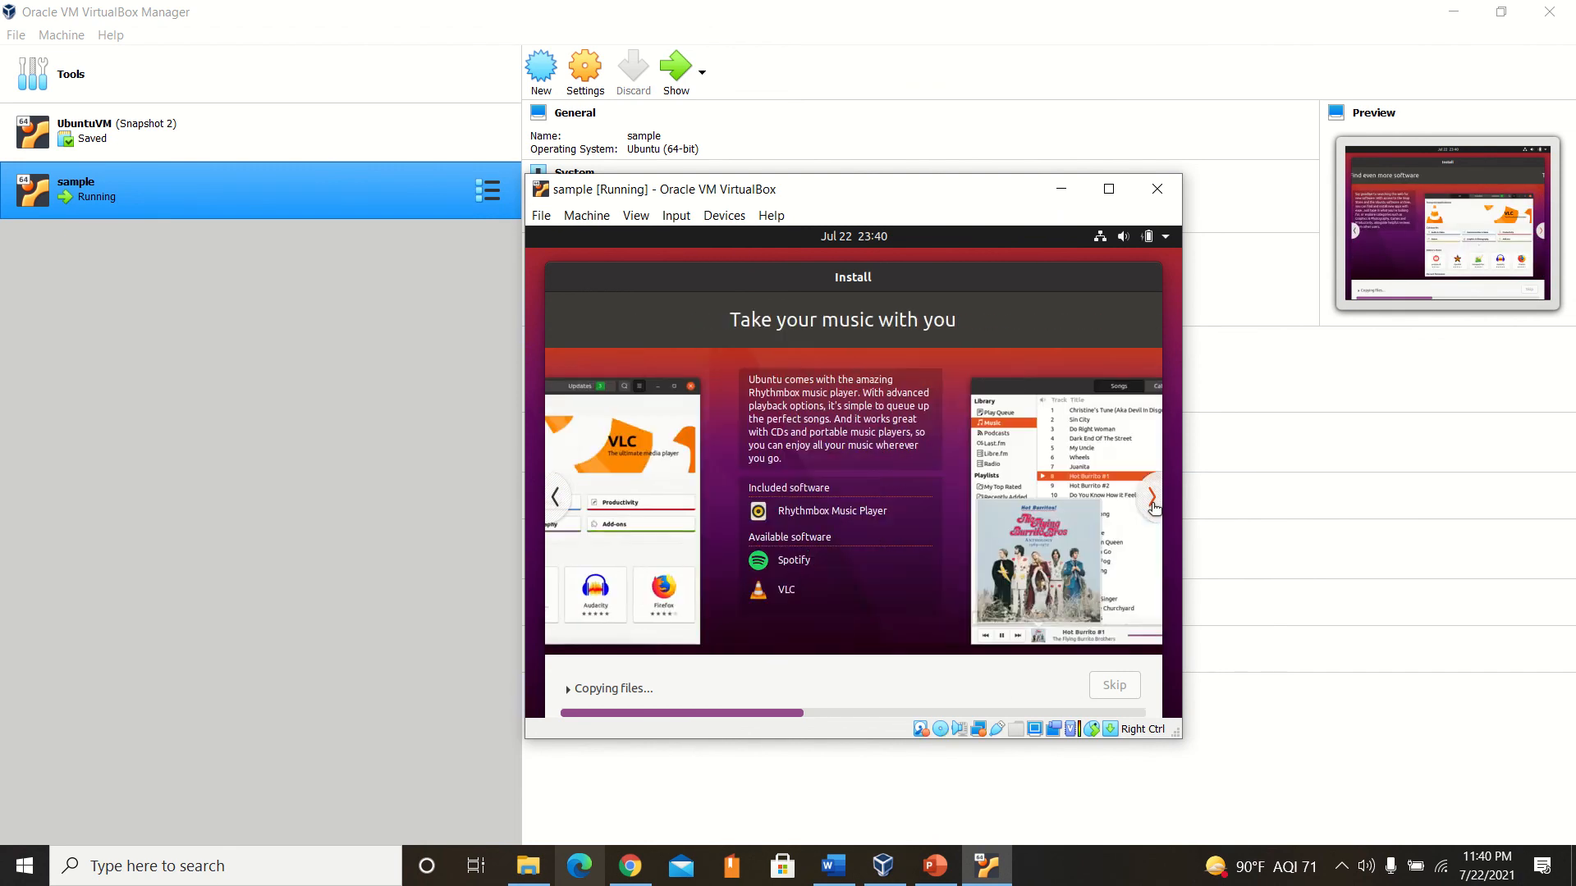
left_click(1152, 499)
left_click(1153, 499)
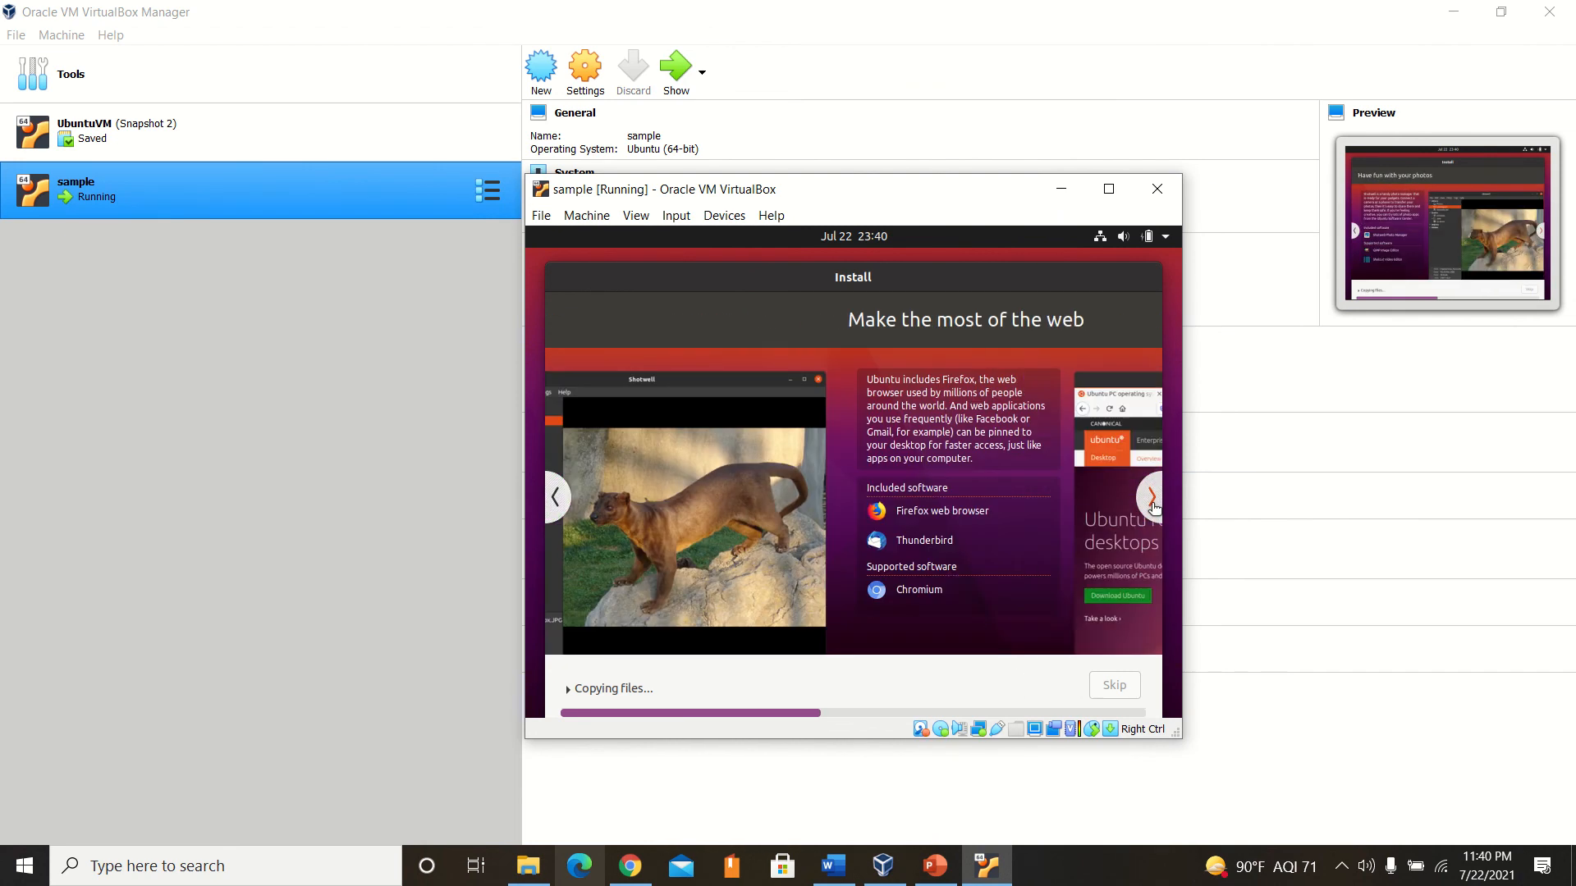
left_click(1153, 499)
left_click(1157, 507)
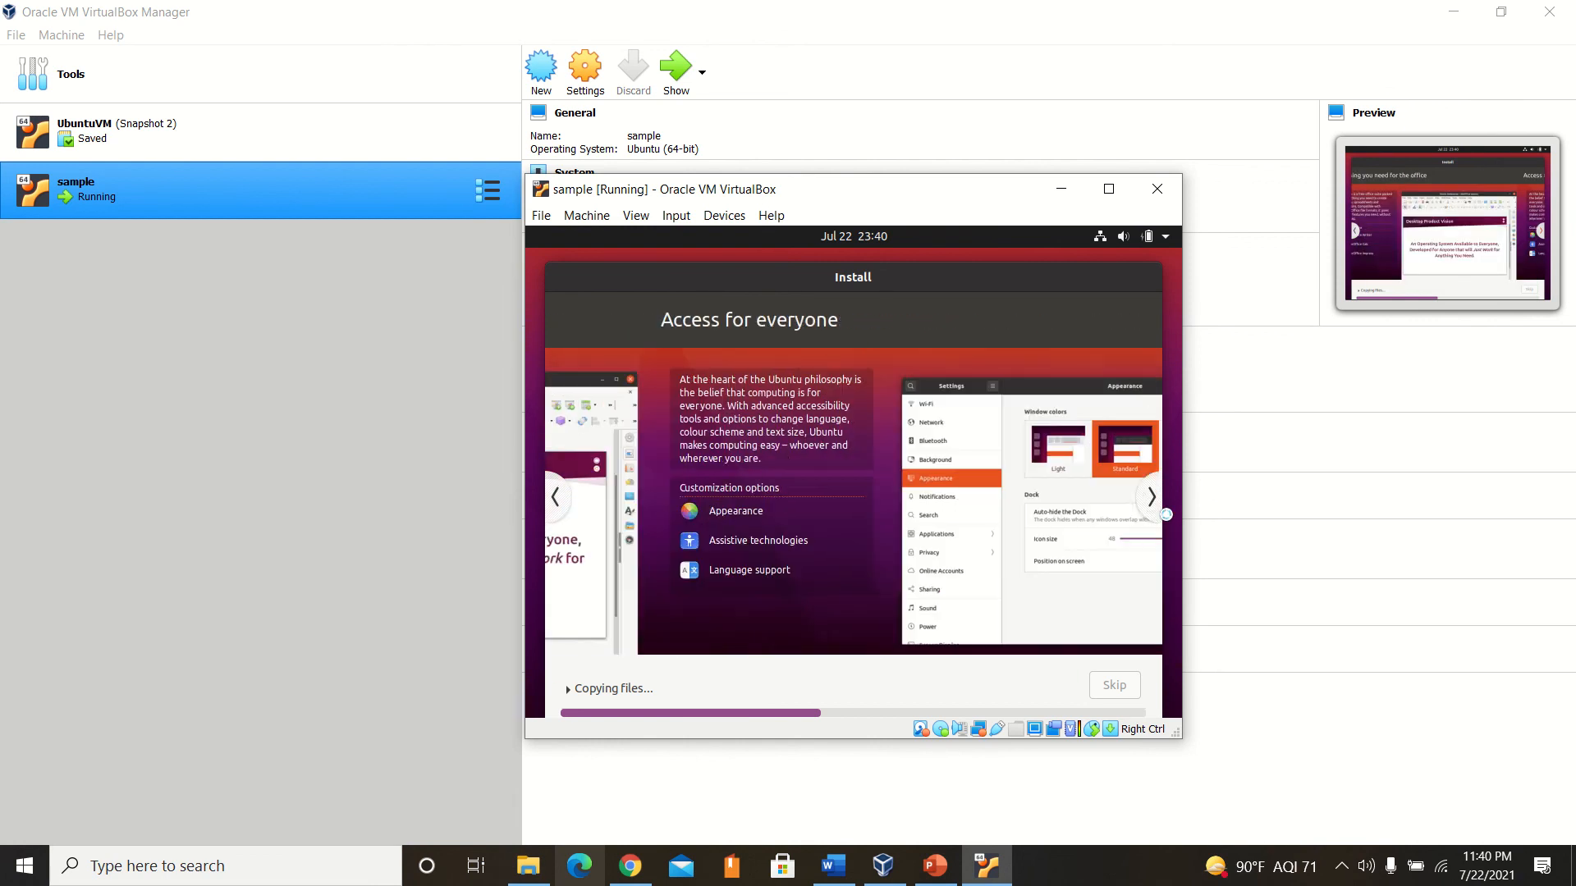
left_click(551, 507)
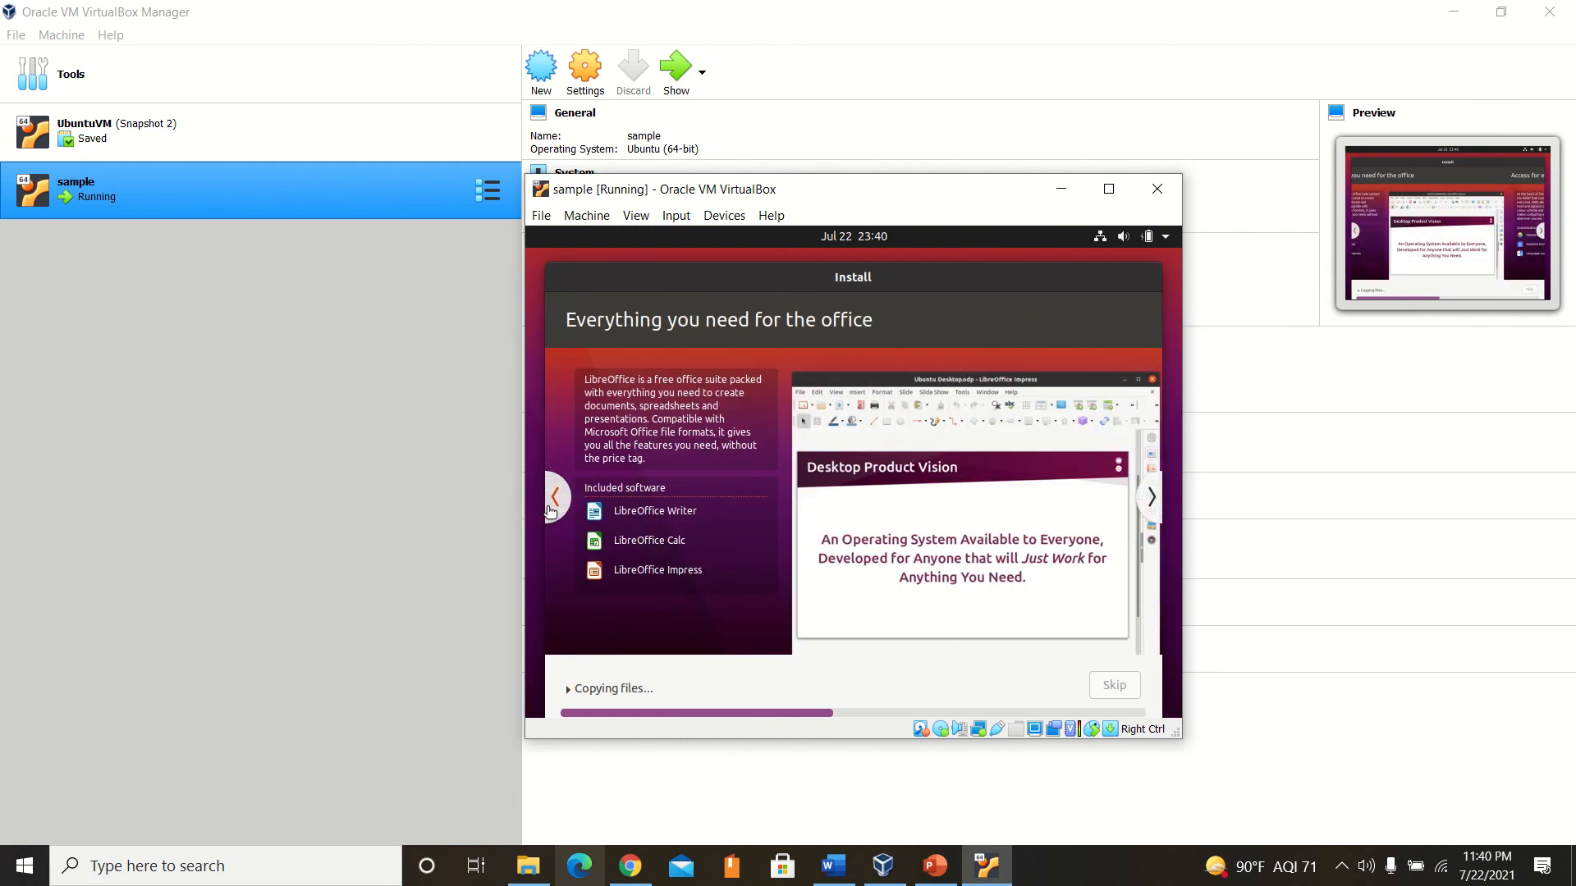
left_click(551, 508)
left_click(550, 508)
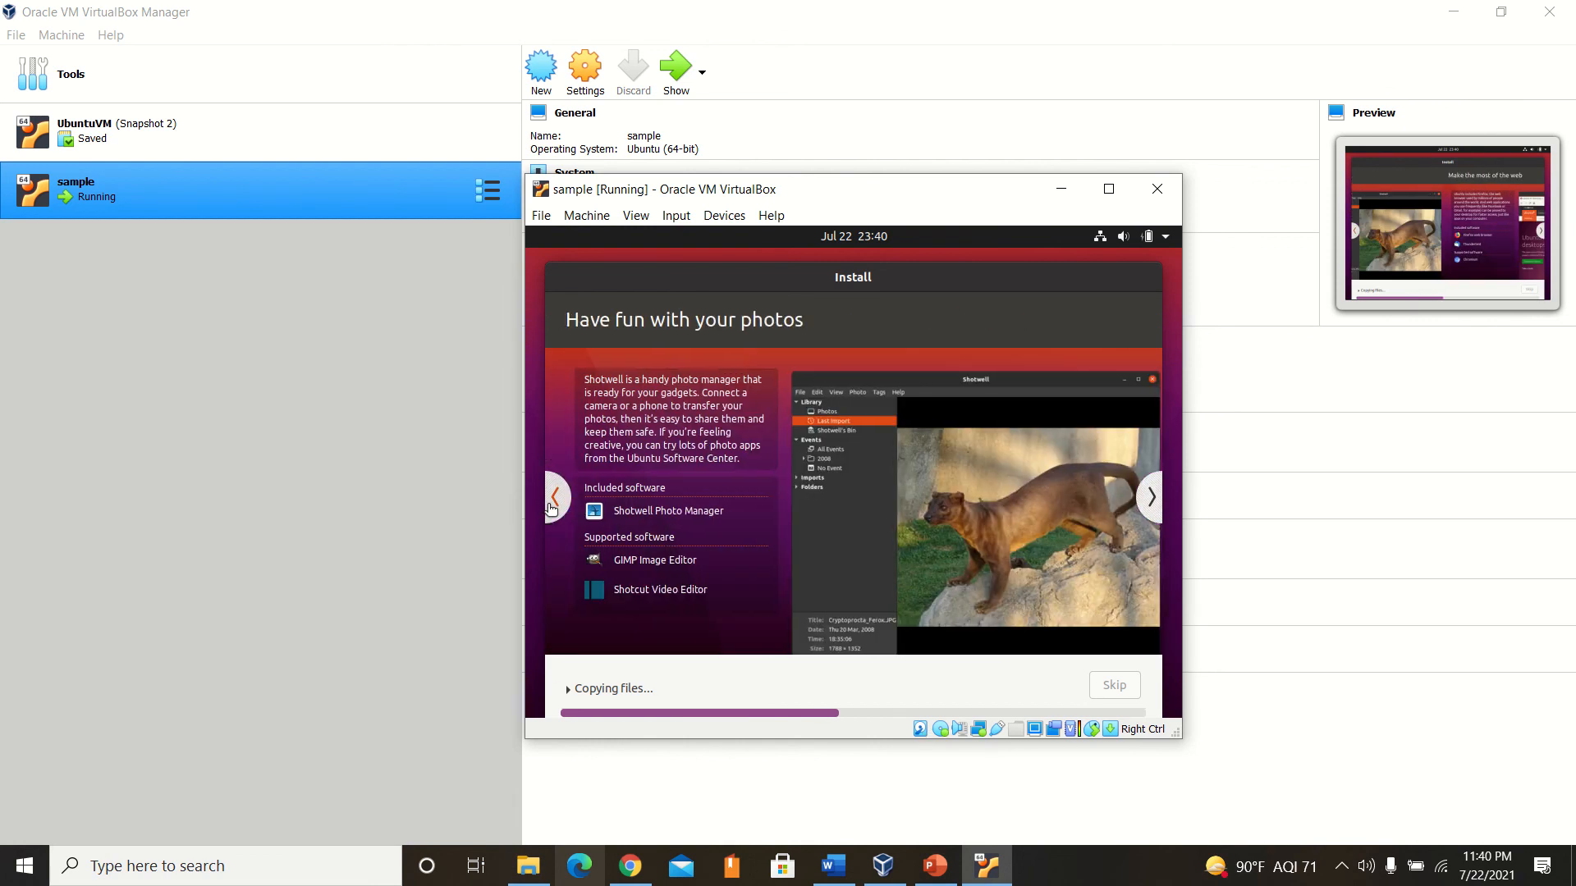
left_click(550, 507)
mouse_move(784, 8)
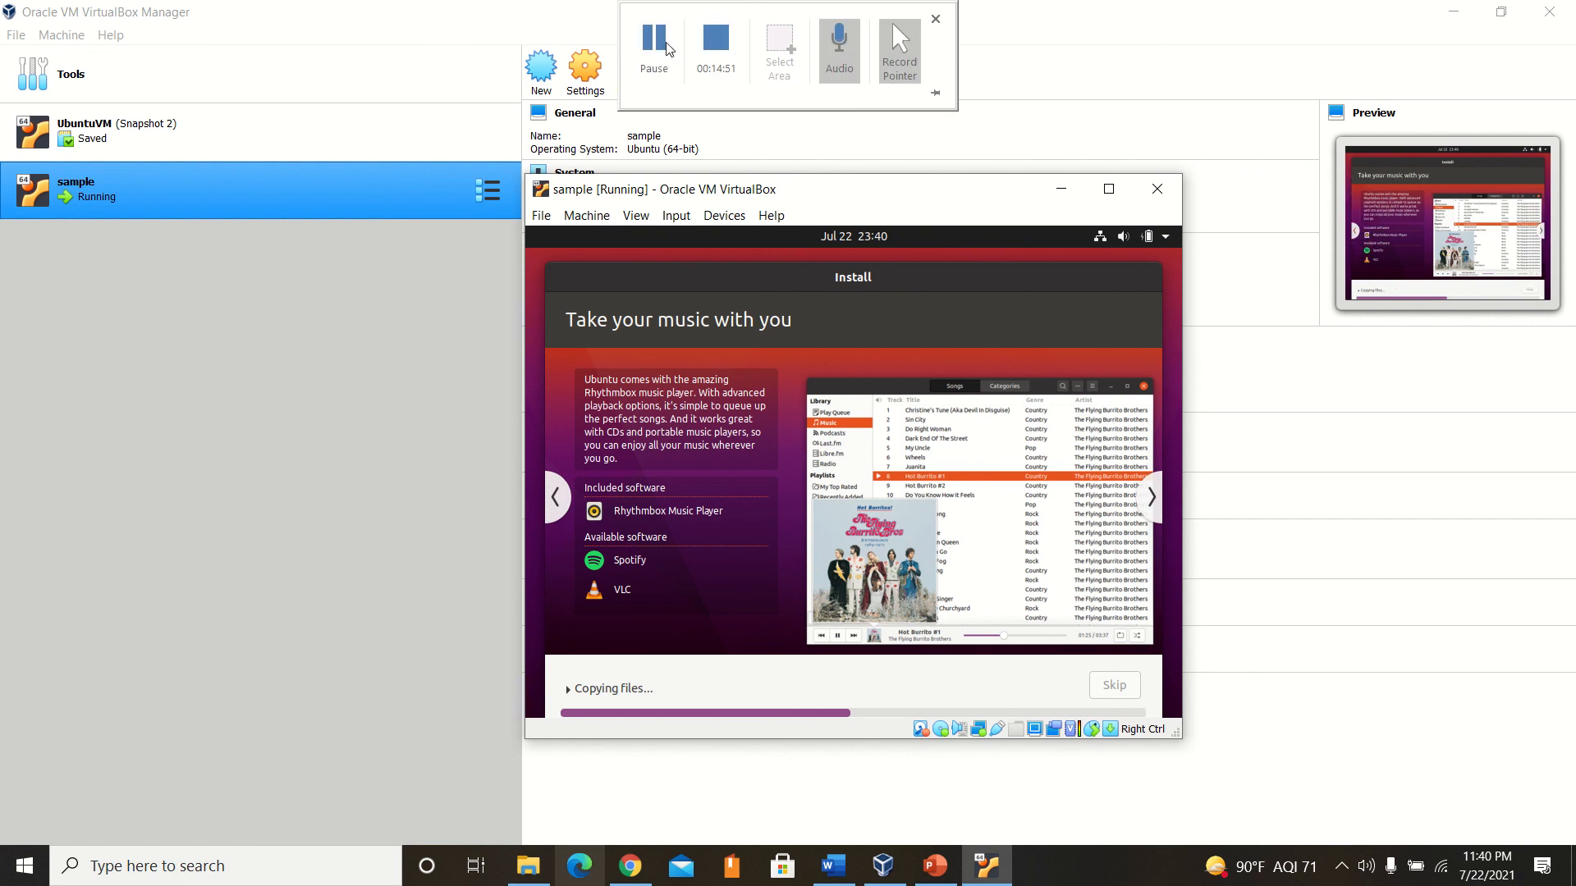
left_click(666, 46)
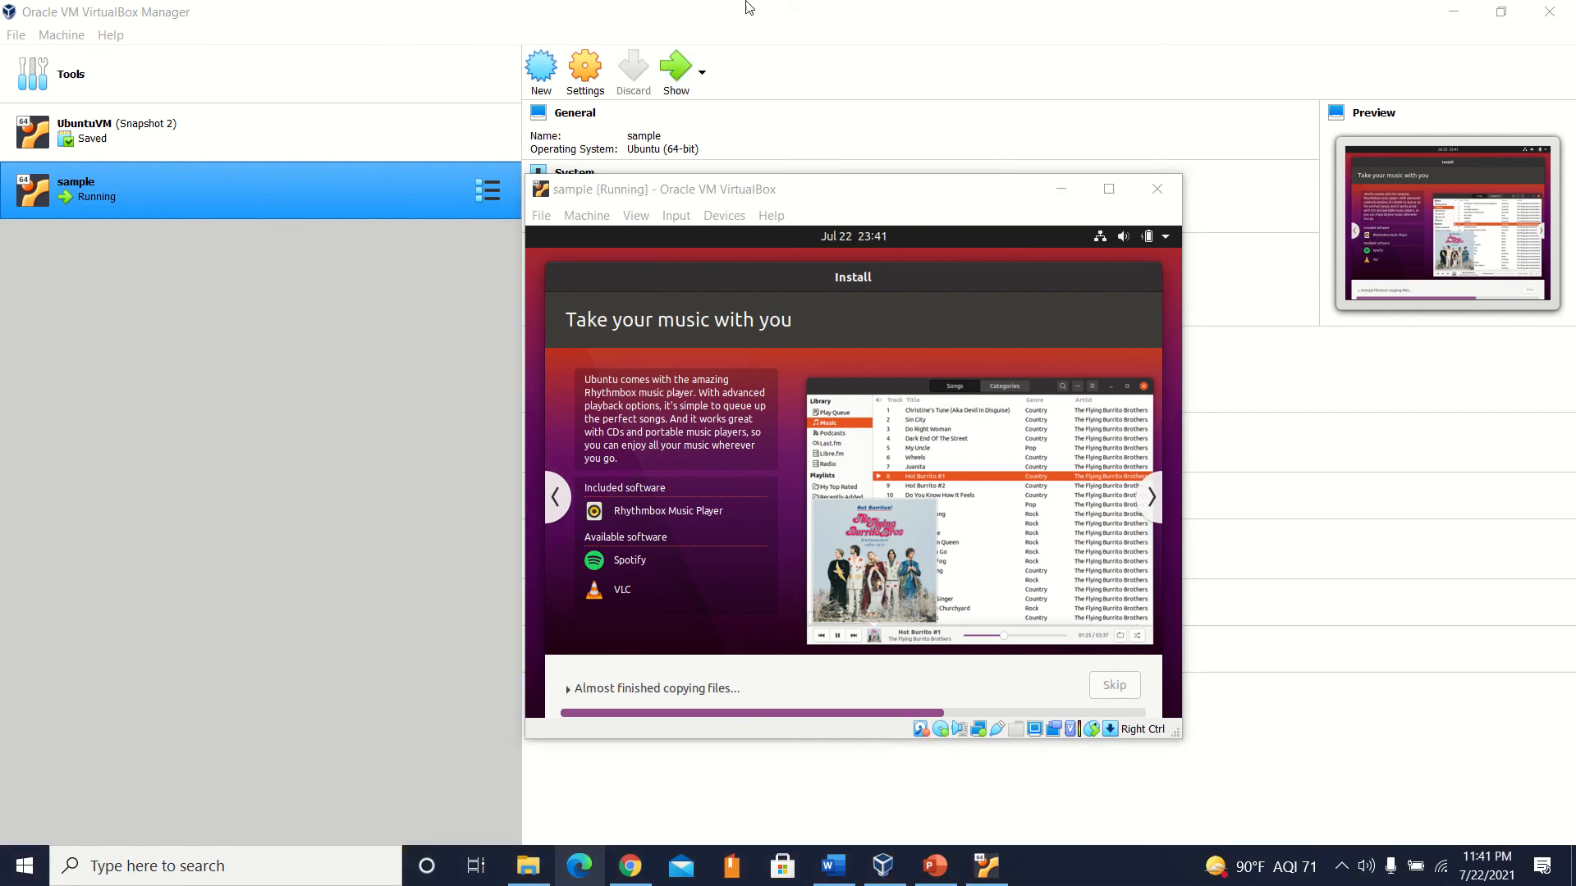
mouse_move(749, 6)
mouse_move(691, 7)
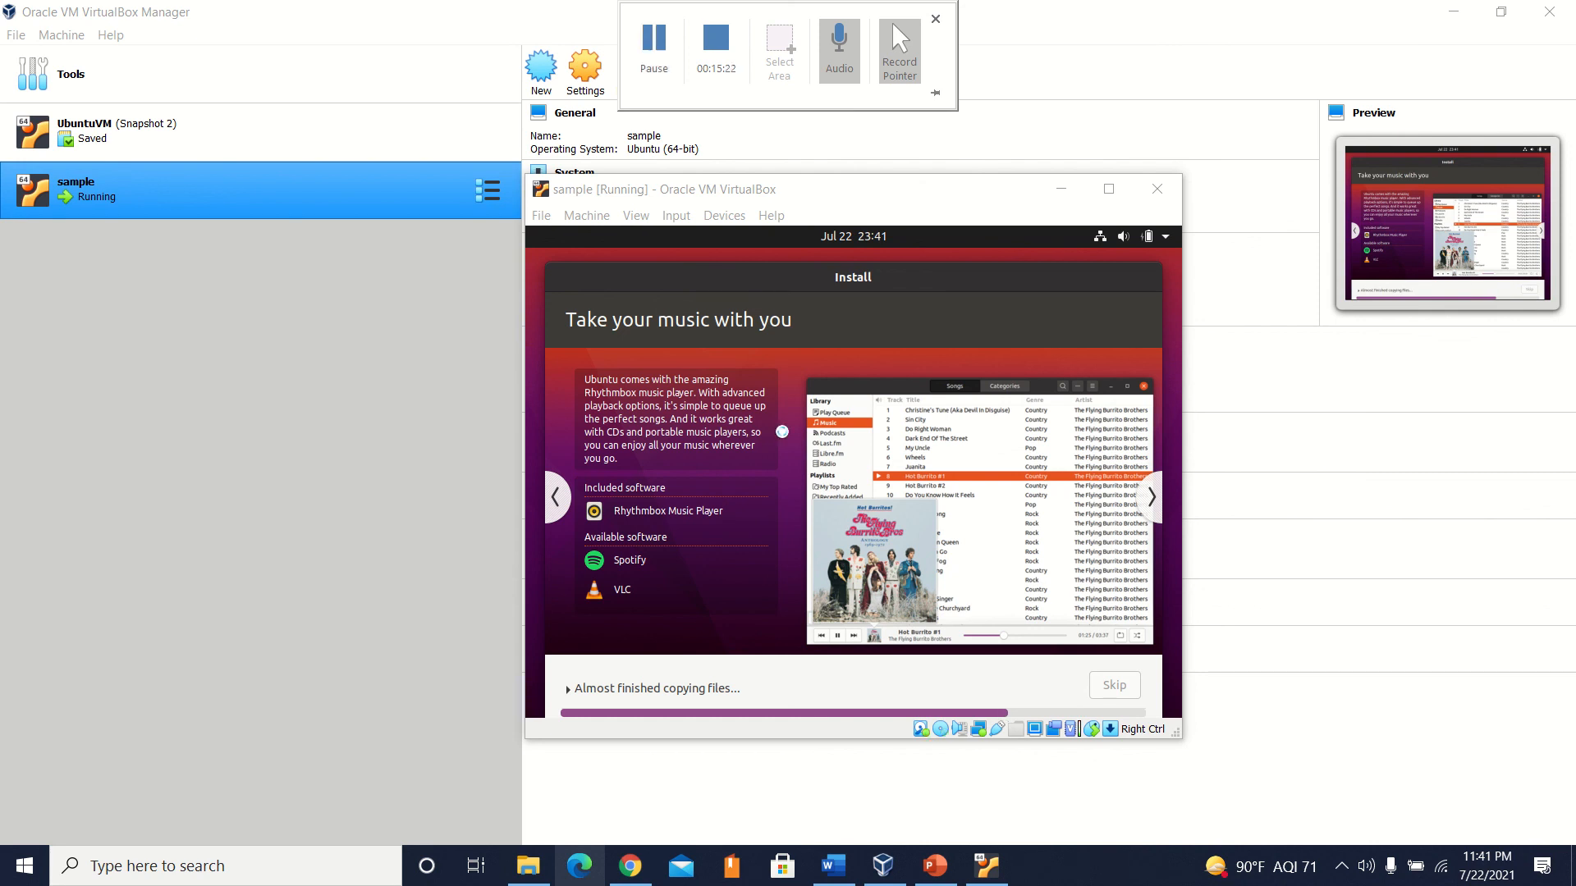
left_click(1153, 499)
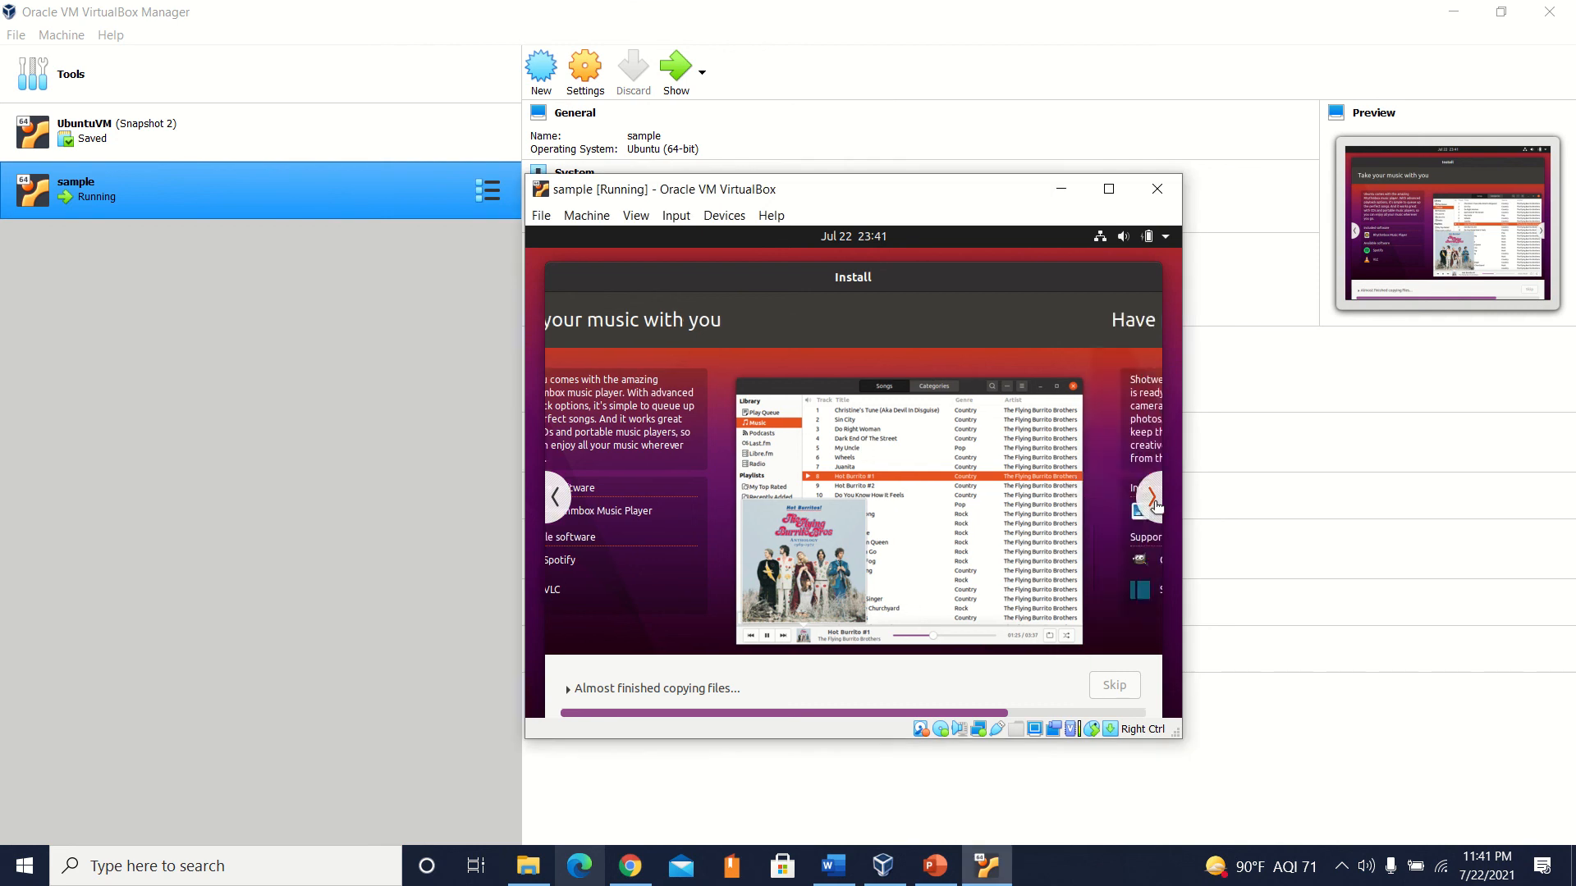
mouse_move(604, 22)
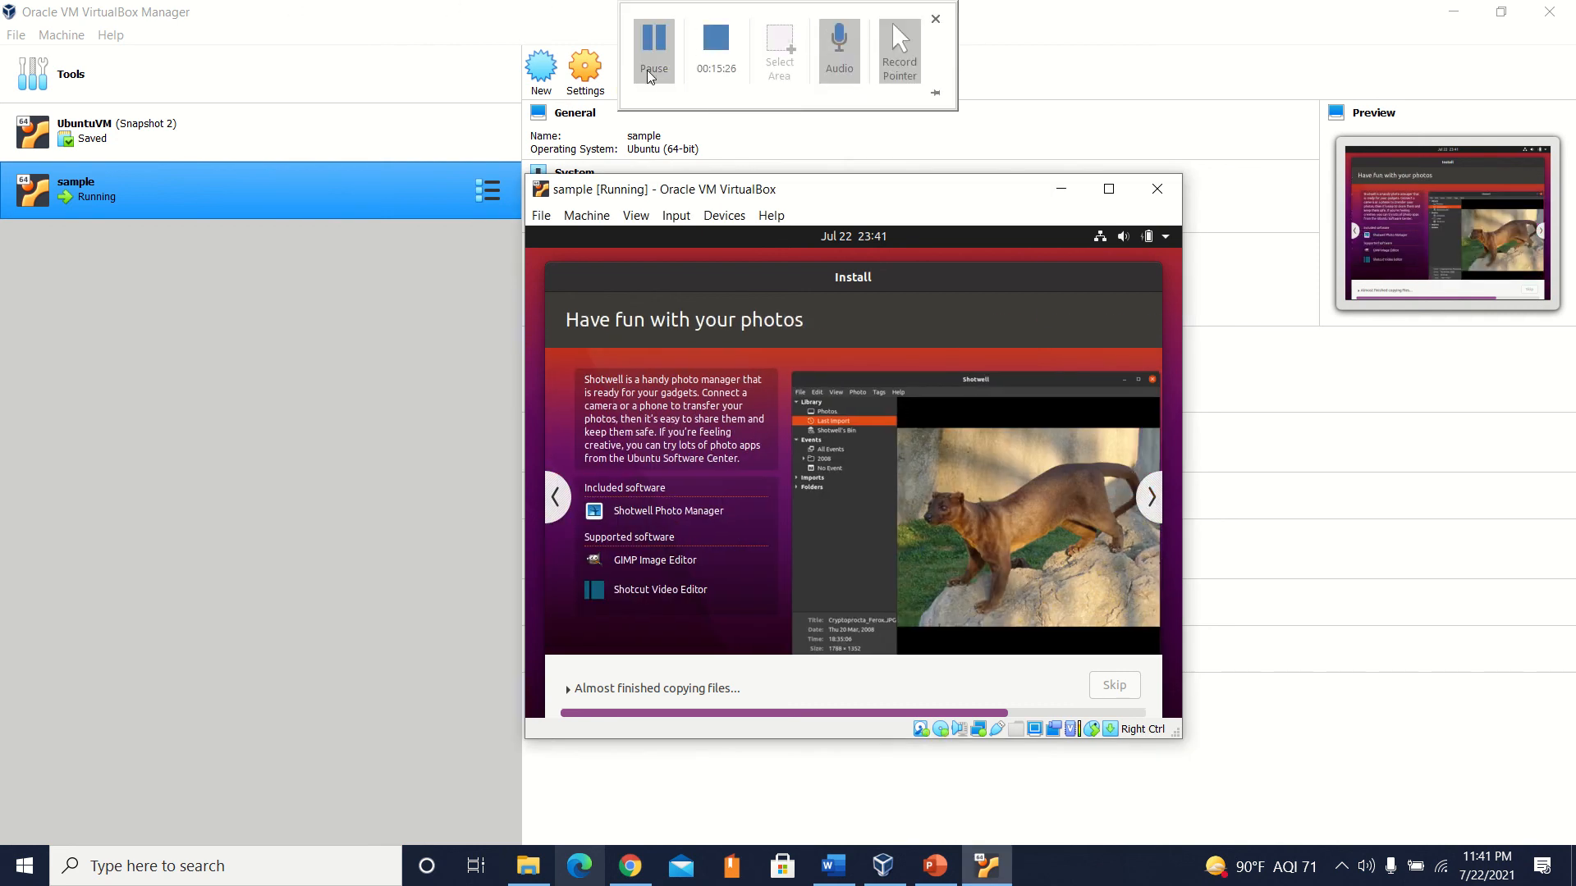